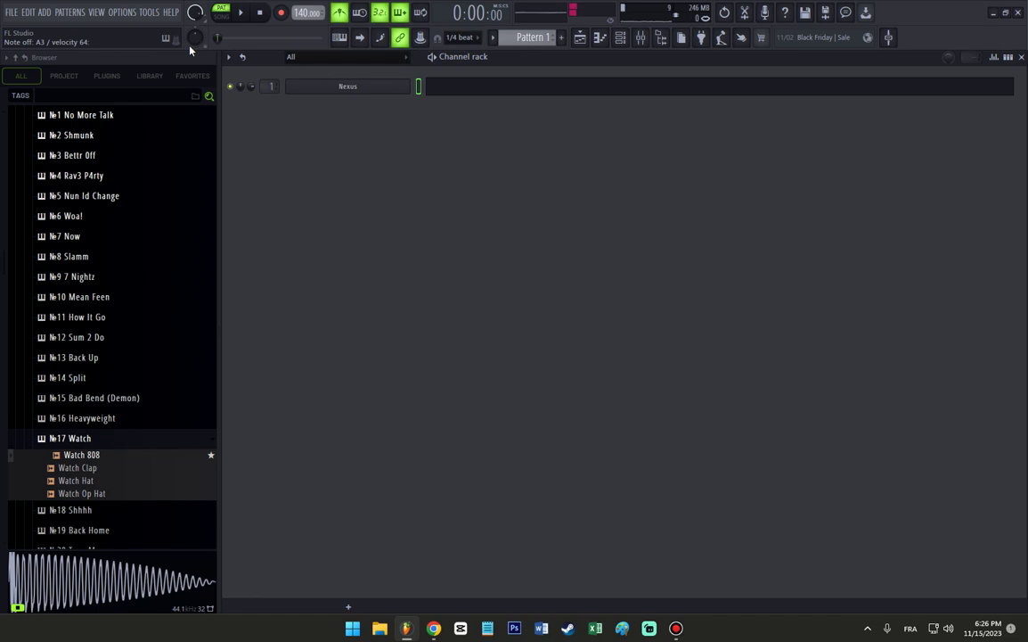
pyautogui.press('r')
pyautogui.press('space')
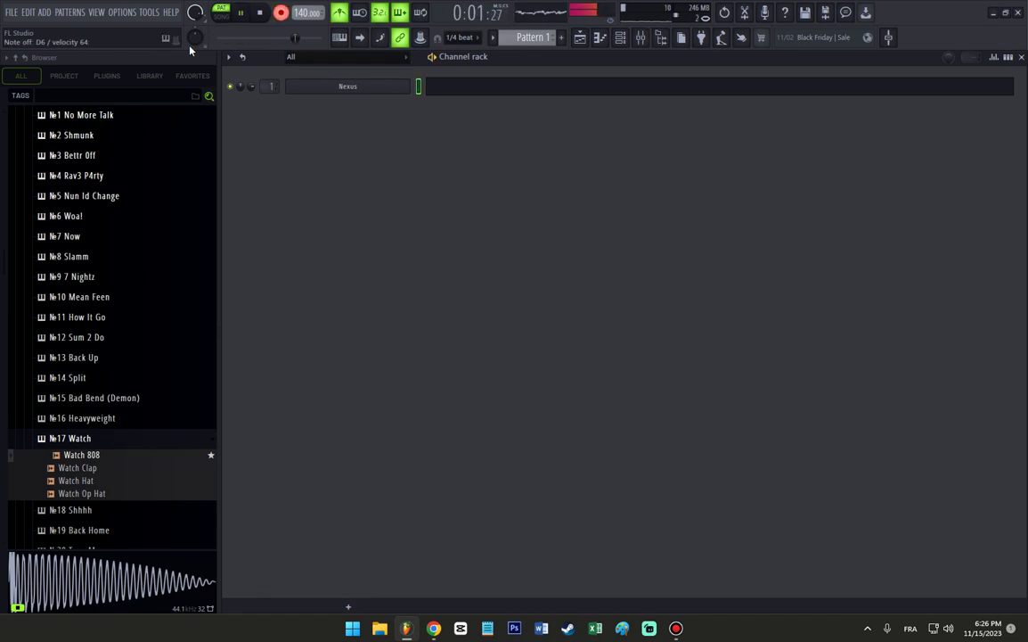
pyautogui.press('space')
pyautogui.hotkey('ctrl', 'z')
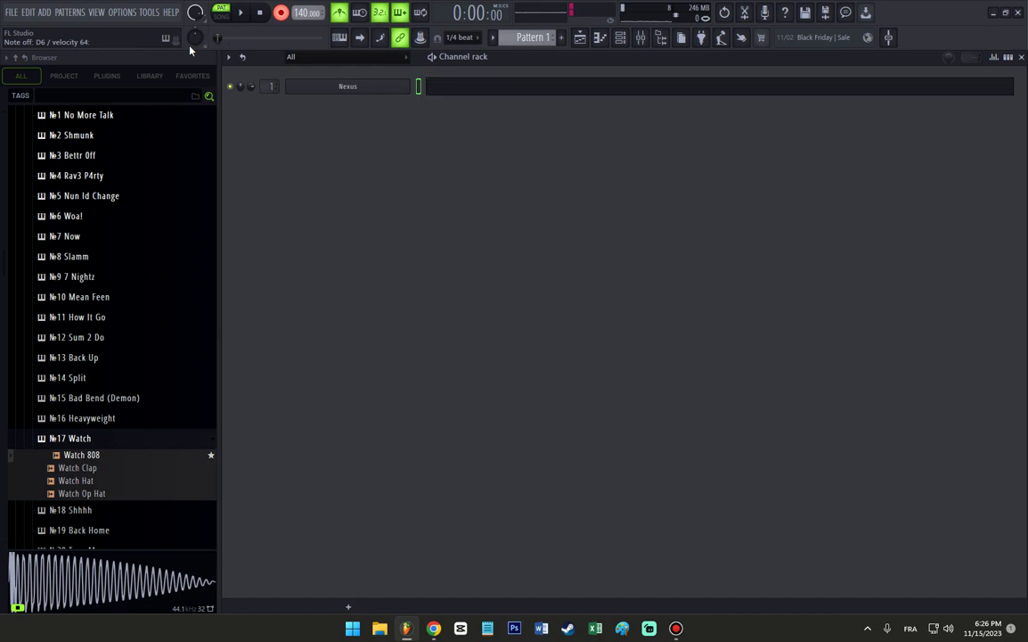
# Record a Nexus melody over held A3 bass notes in Pattern 1 and play it back in the piano roll.
pyautogui.moveTo(451, 6)
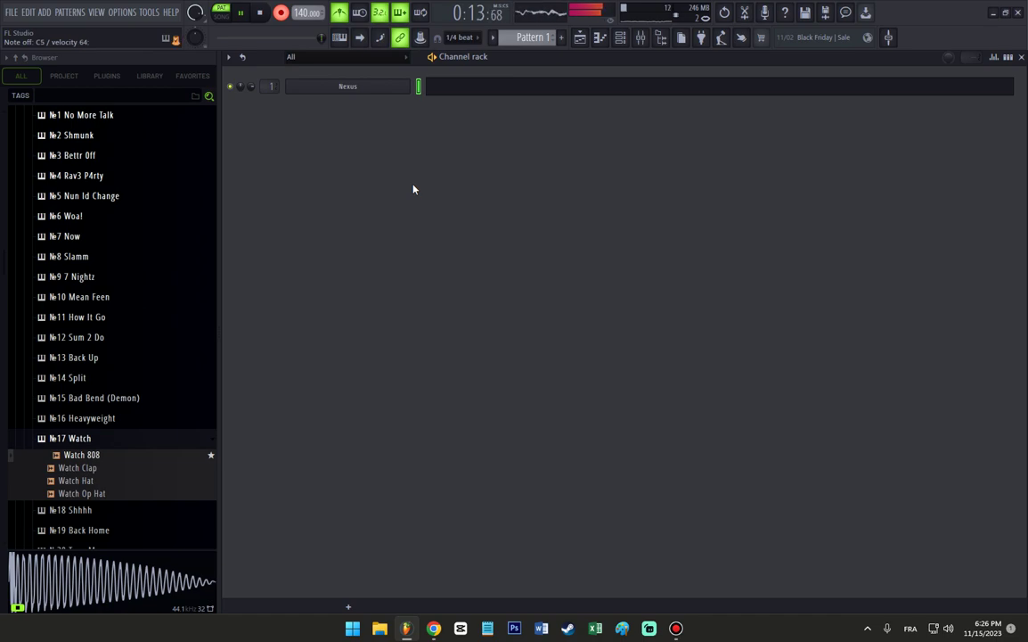
pyautogui.press('space')
pyautogui.press('space')
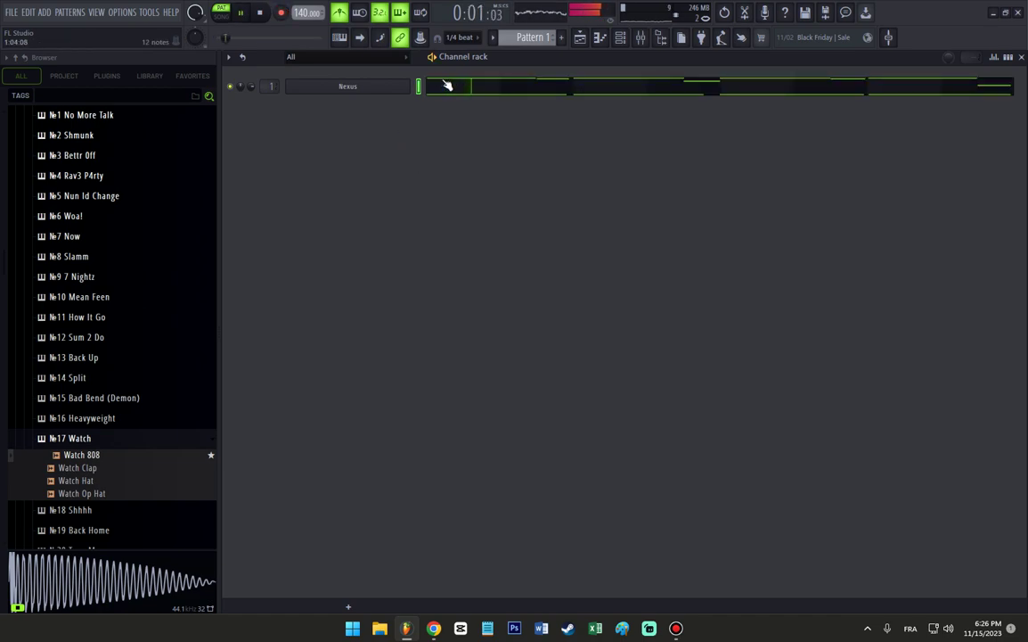
pyautogui.click(448, 86)
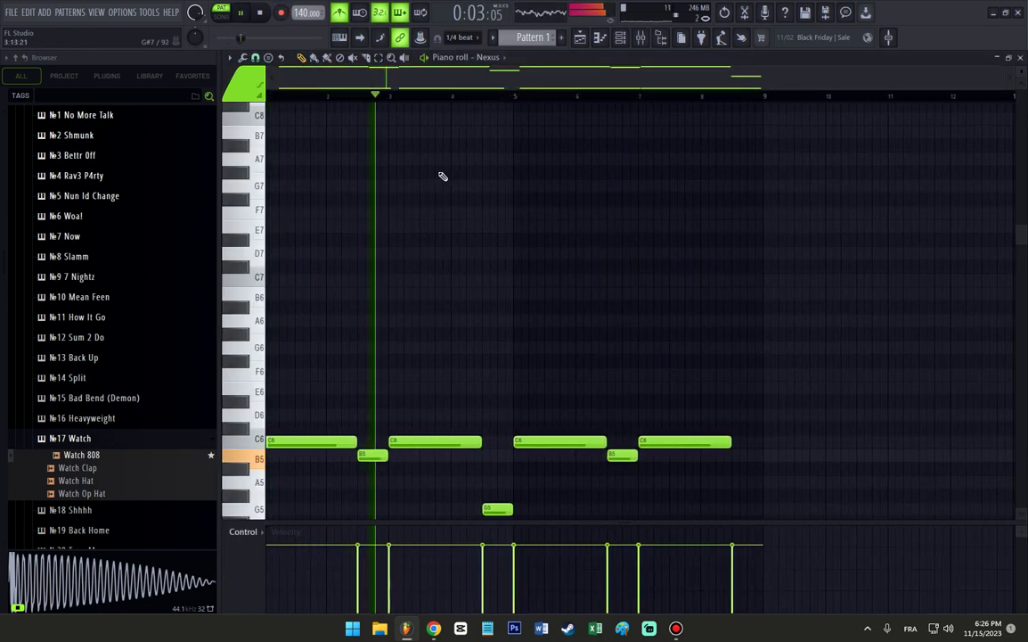
pyautogui.scroll(-10, 443, 177)
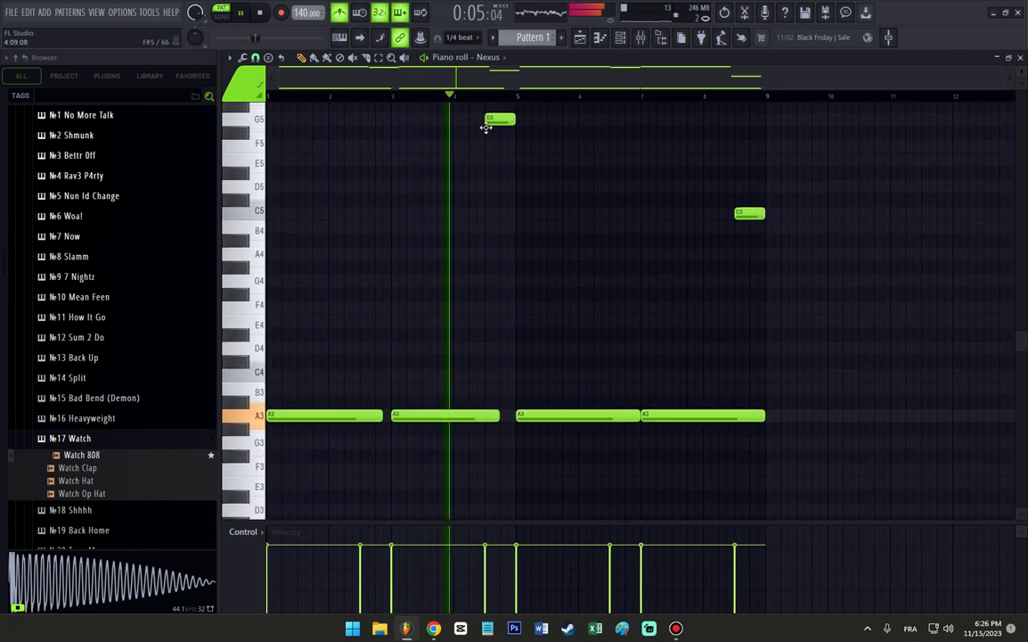
pyautogui.scroll(1, 486, 128)
# Stop playback and cut all the recorded notes from the Nexus piano roll.
pyautogui.moveTo(542, 439); pyautogui.dragTo(533, 402)
pyautogui.click(532, 97)
pyautogui.press('space')
pyautogui.hotkey('ctrl', 'x')
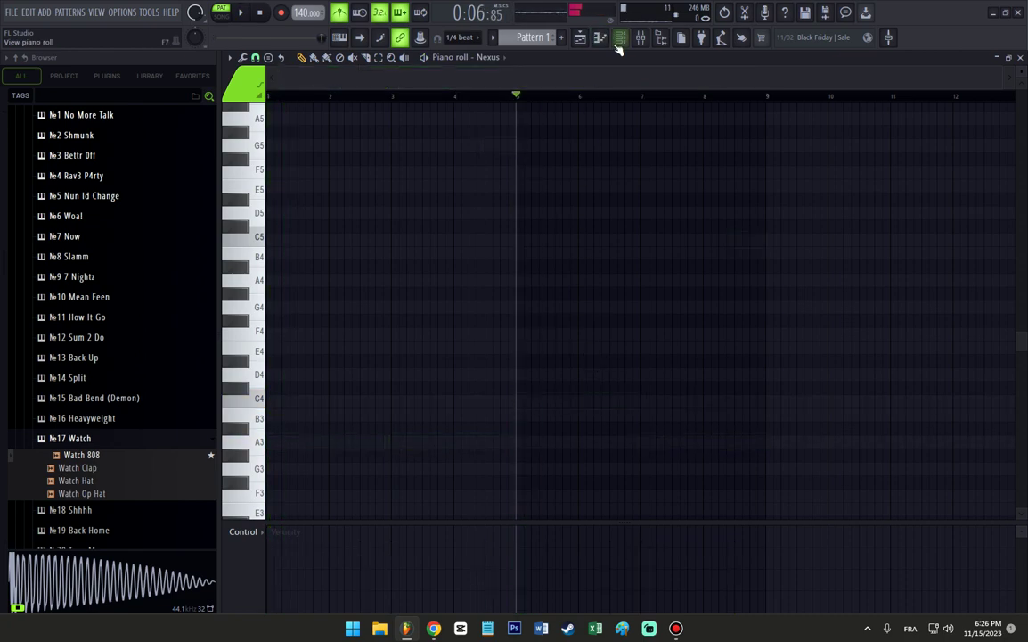
# Record a new eight-bar Nexus take from bar 5 in Pattern 1, with a C6 and B5 melody over A3 bass notes.
pyautogui.click(619, 41)
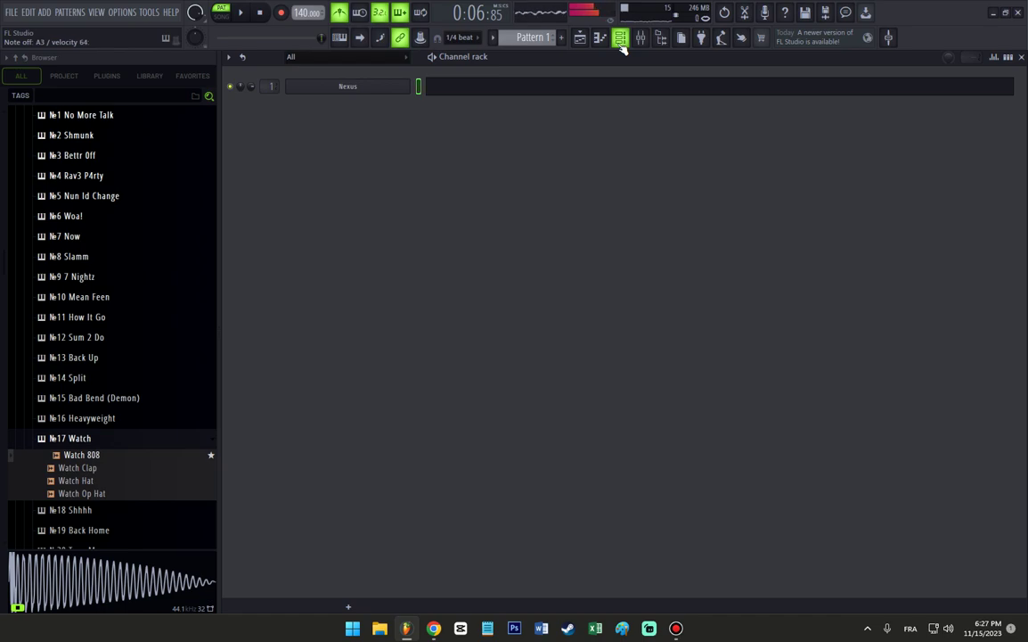
pyautogui.press('space')
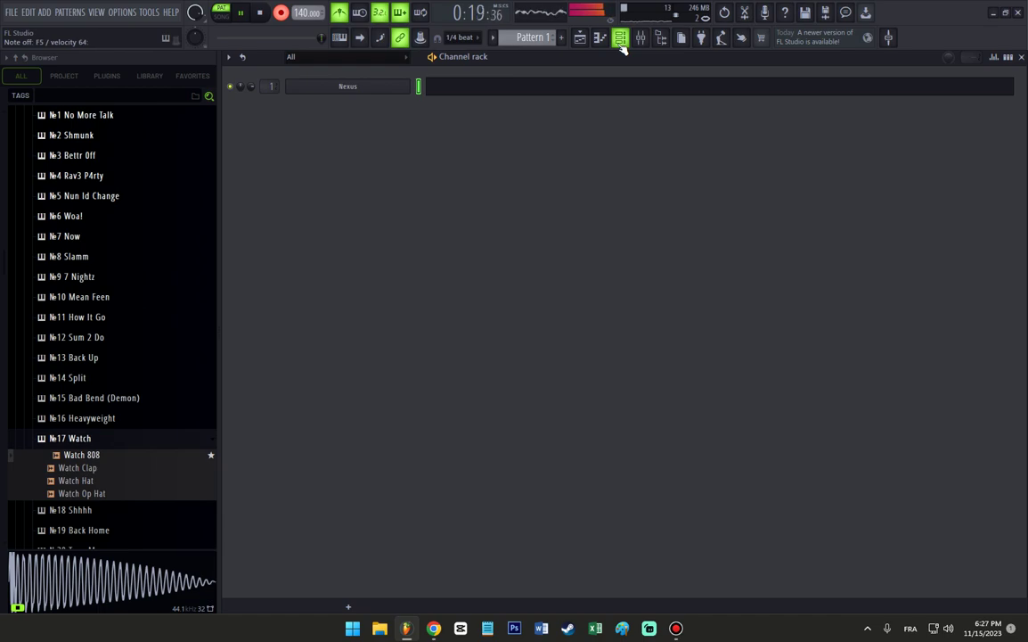
pyautogui.press('space')
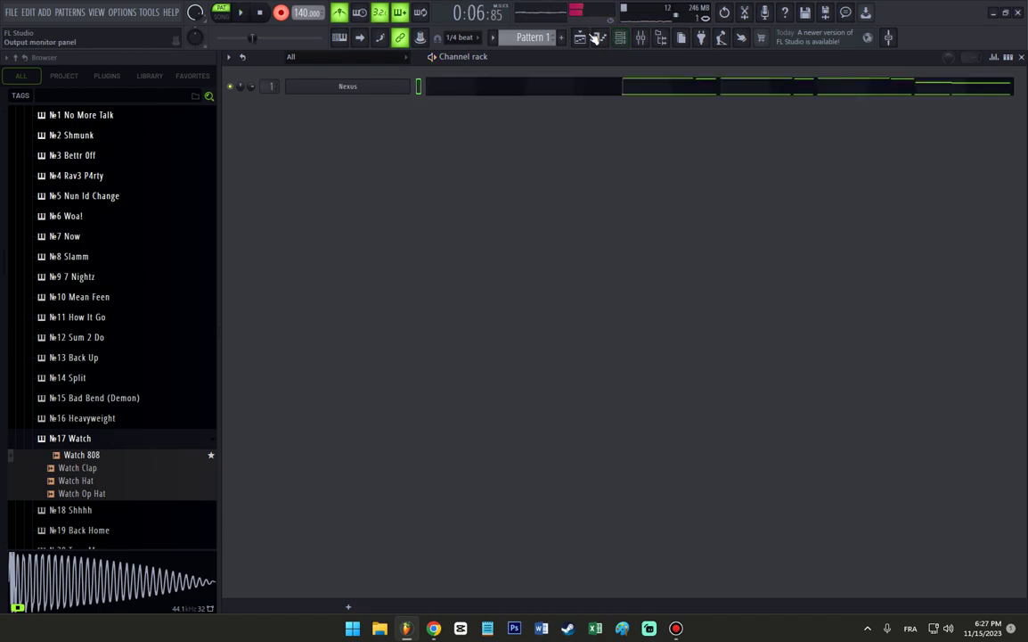
# Move all the recorded Nexus notes four bars earlier in the piano roll so they start at bar 1.
pyautogui.click(590, 86)
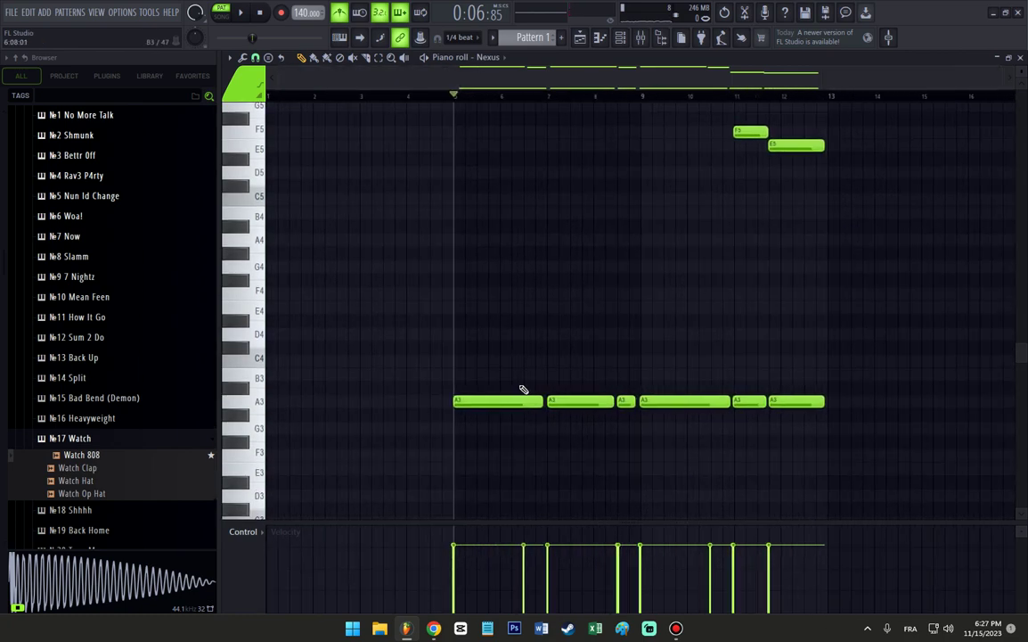
pyautogui.hotkey('ctrl', 'a')
pyautogui.moveTo(506, 400); pyautogui.dragTo(295, 395)
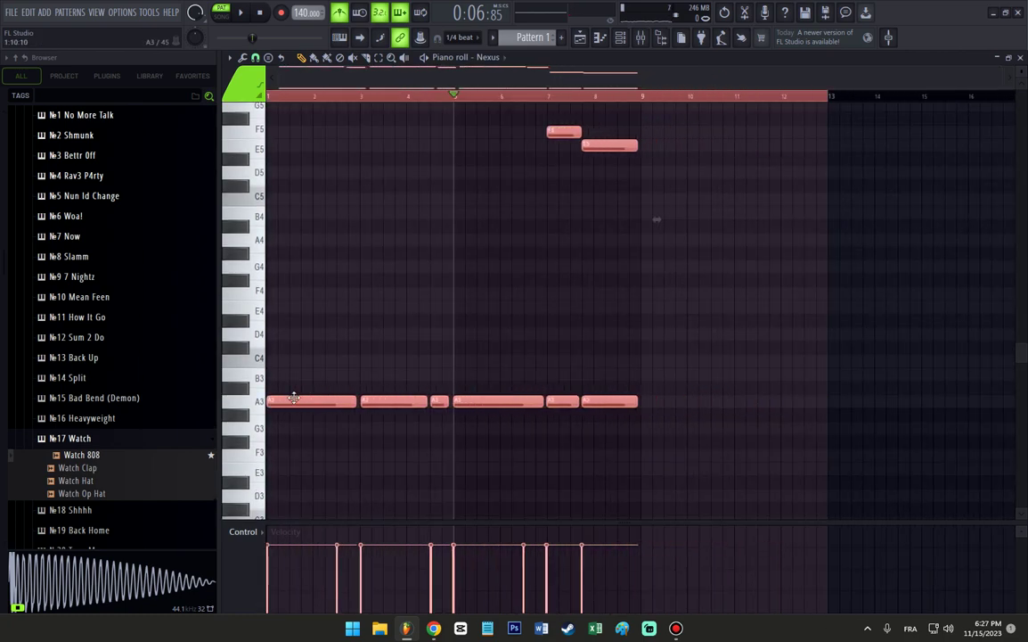
pyautogui.press('space')
pyautogui.keyDown('ctrl'); pyautogui.click(462, 106); pyautogui.keyUp('ctrl')
pyautogui.click(456, 92)
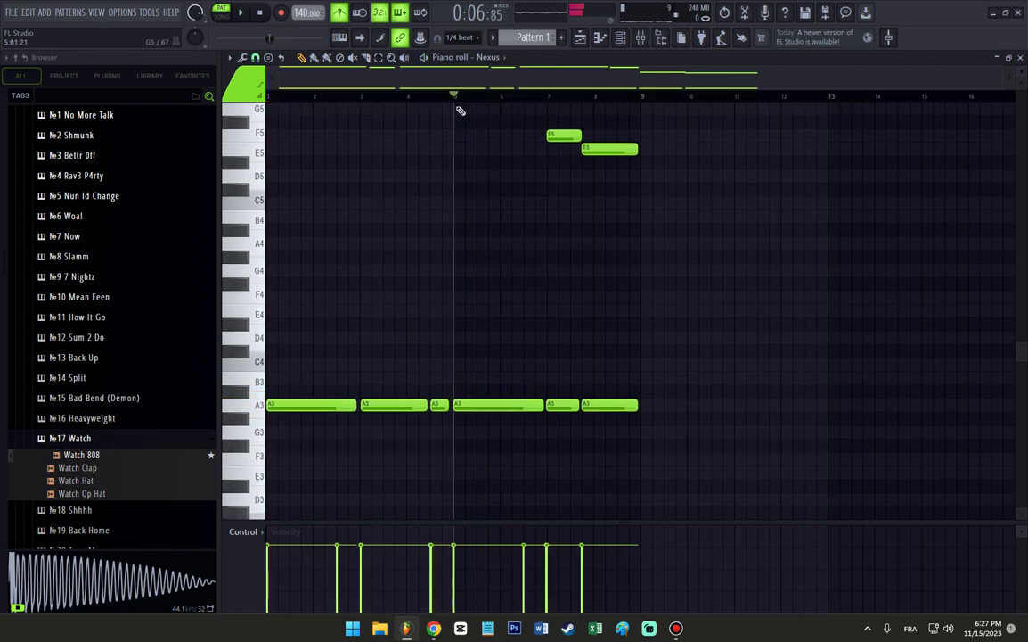
# Play back the take and lower the last A3 bass note, under the closing E5, to E3.
pyautogui.scroll(2, 477, 149)
pyautogui.scroll(6, 481, 160)
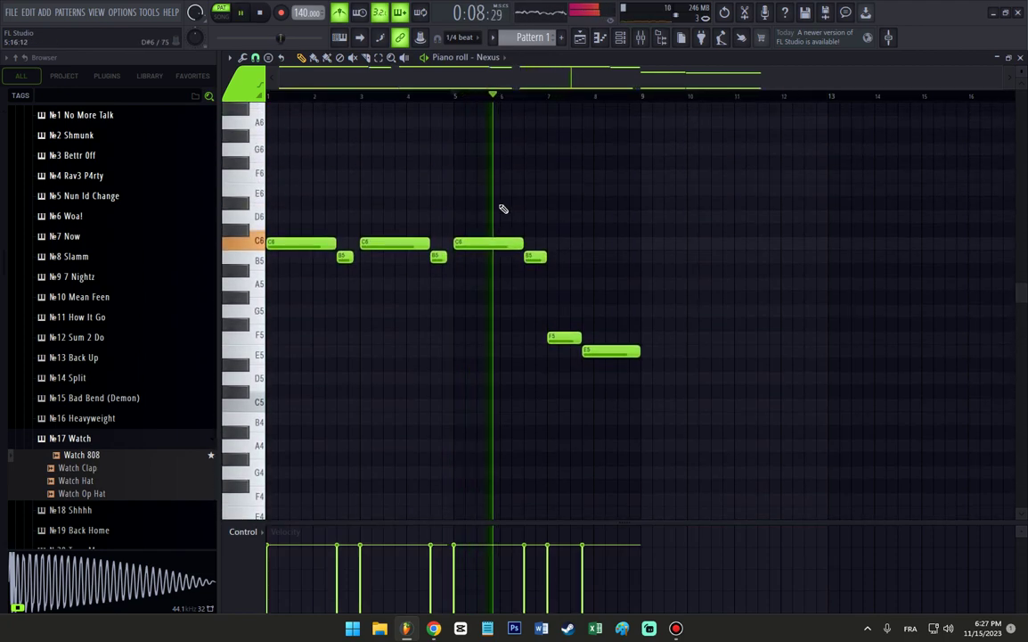
pyautogui.scroll(-1, 497, 218)
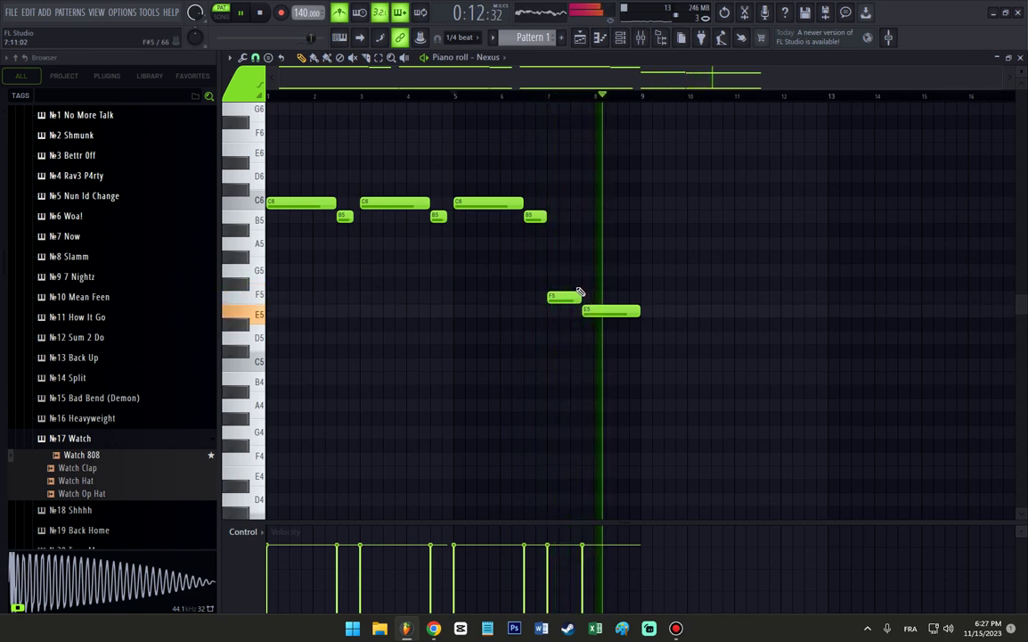
pyautogui.scroll(-6, 617, 314)
pyautogui.press('space')
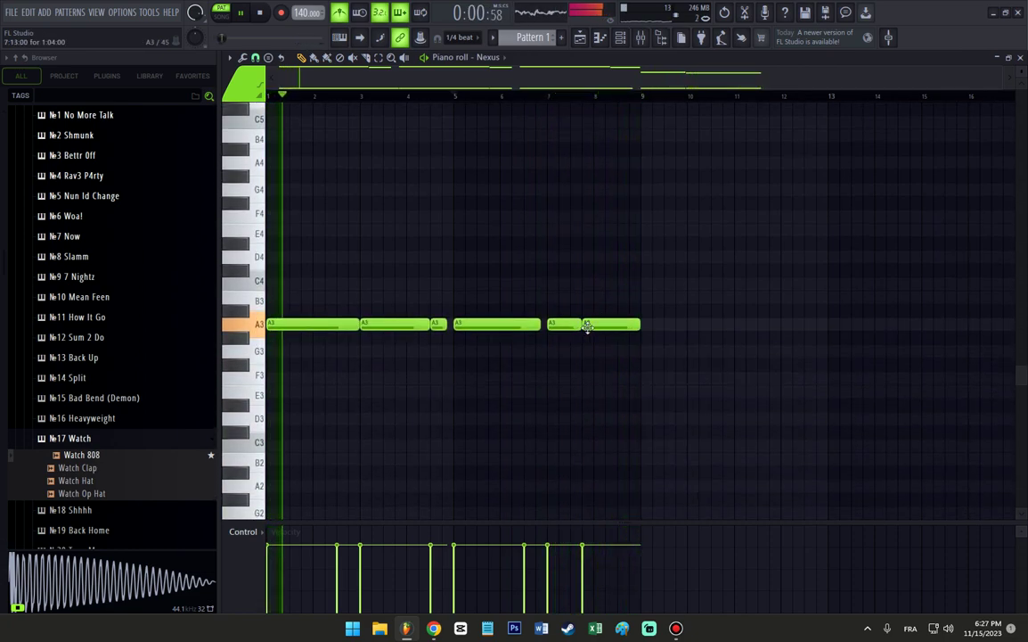
pyautogui.moveTo(603, 327); pyautogui.dragTo(603, 281)
pyautogui.scroll(4, 602, 282)
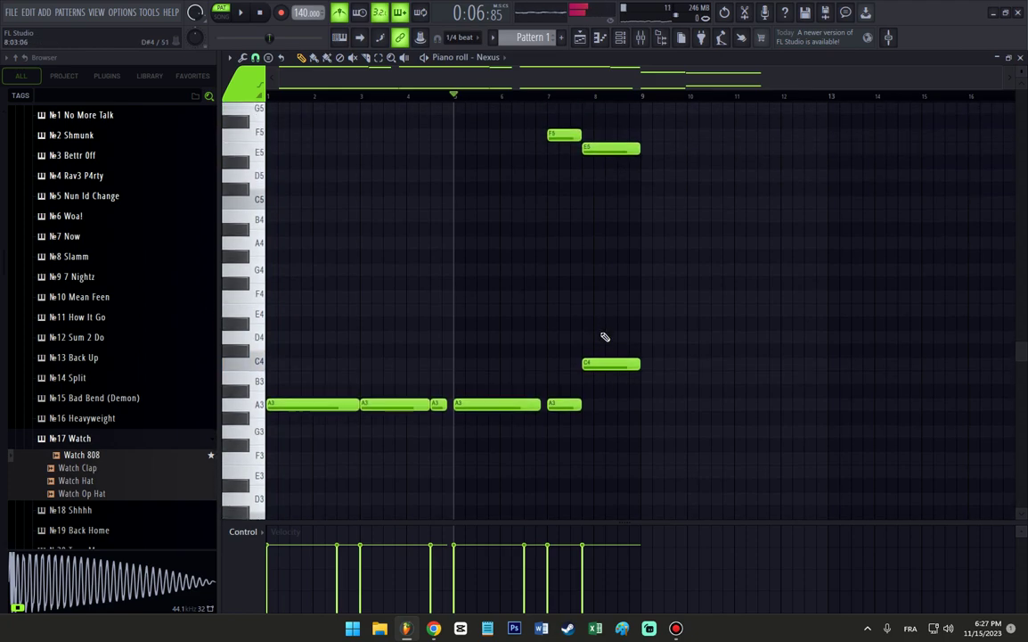
pyautogui.scroll(2, 645, 362)
pyautogui.moveTo(721, 363); pyautogui.dragTo(719, 475)
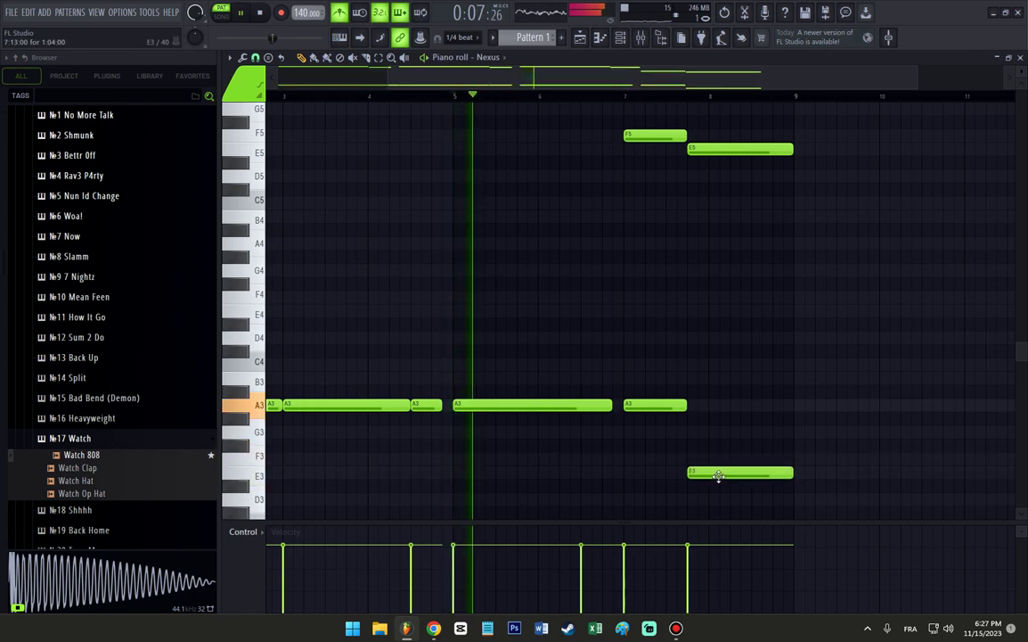
pyautogui.scroll(2, 723, 470)
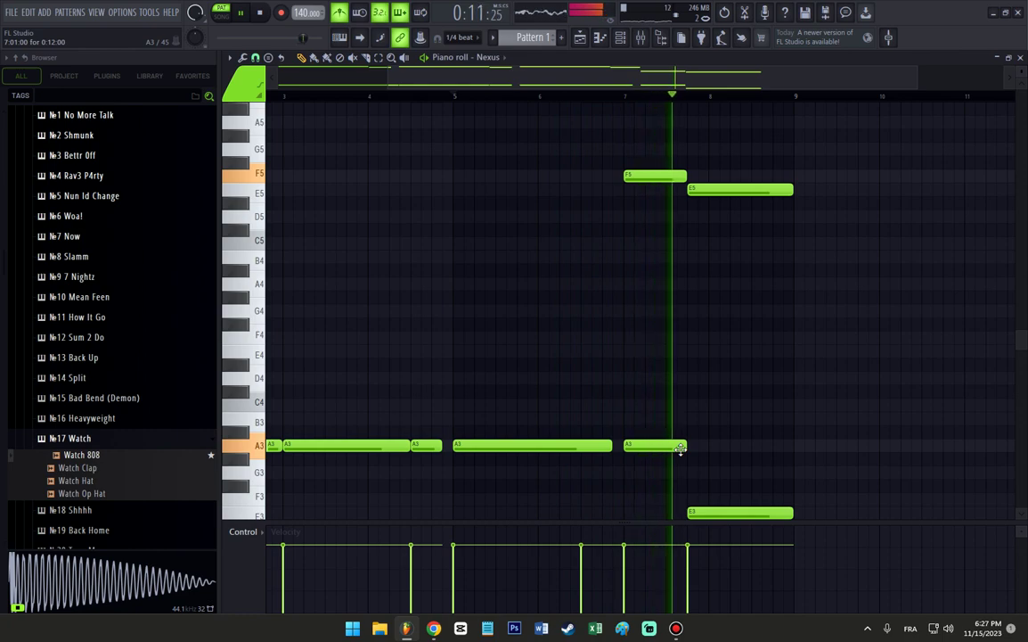
# Move the A3 bass note at the start of bar 7 to F4, under the F5 melody note.
pyautogui.scroll(-4, 682, 448)
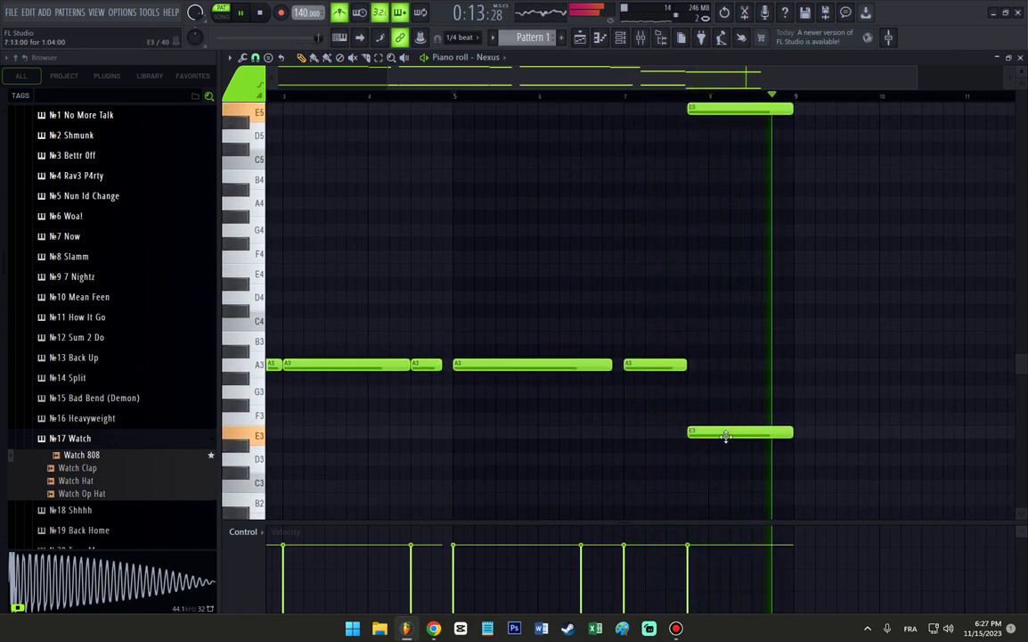
pyautogui.scroll(1, 637, 395)
pyautogui.press('space')
pyautogui.moveTo(642, 365); pyautogui.dragTo(645, 256)
pyautogui.press('space')
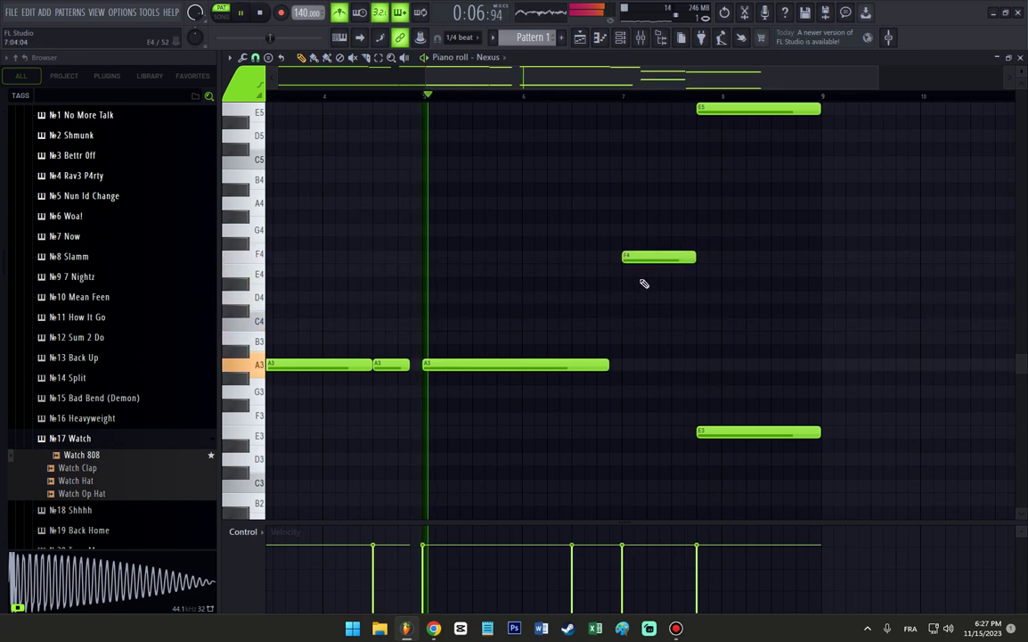
# Play the pattern and check the melody and bass notes across bars 1 to 8.
pyautogui.scroll(4, 646, 312)
pyautogui.scroll(2, 648, 334)
pyautogui.scroll(-2, 654, 358)
pyautogui.scroll(-1, 654, 359)
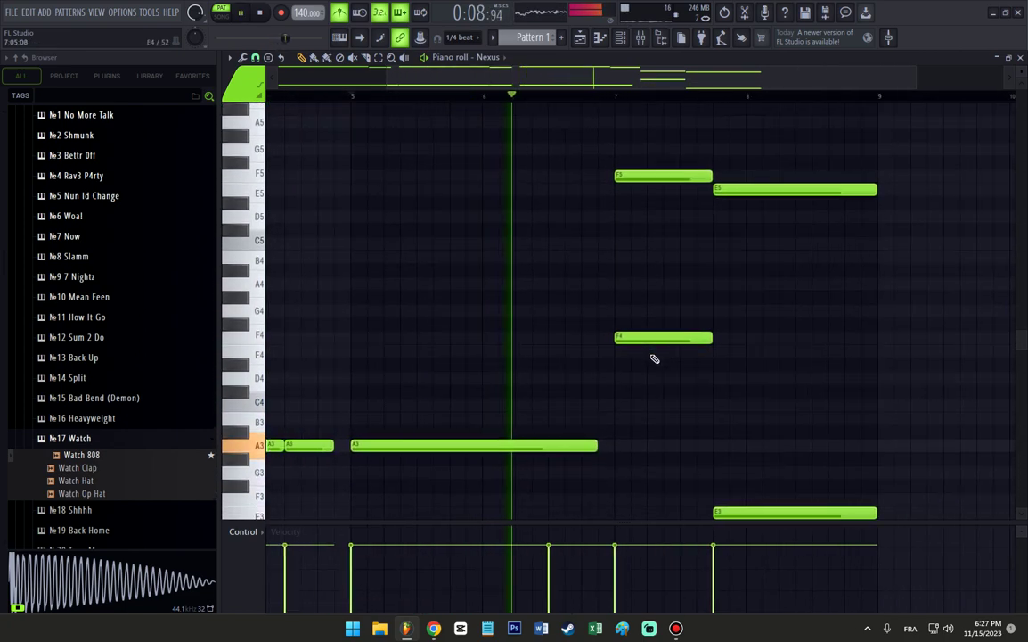
pyautogui.scroll(-2, 641, 378)
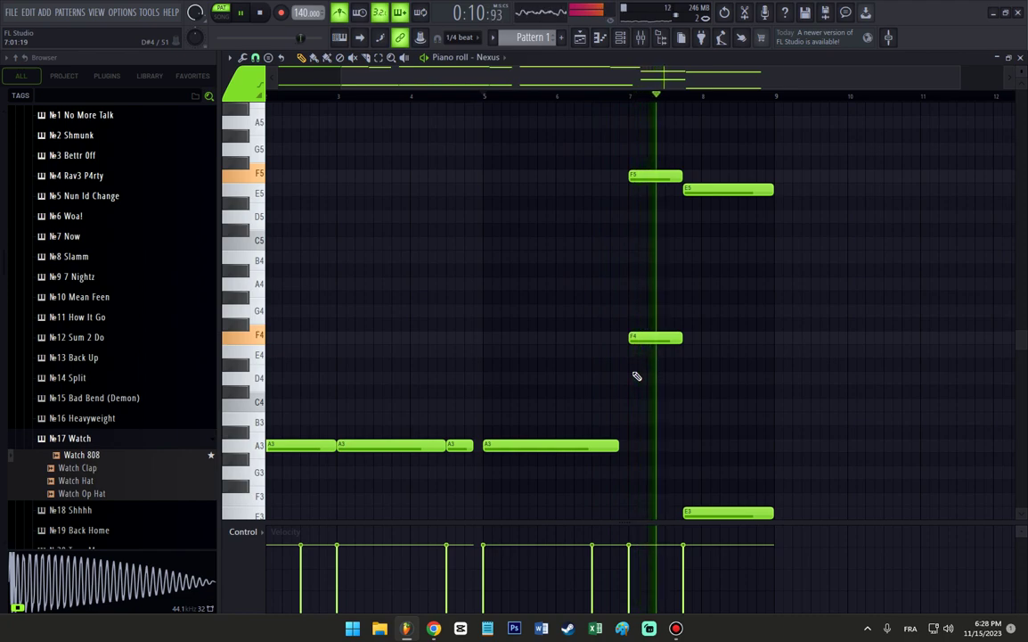
pyautogui.scroll(-1, 642, 378)
pyautogui.scroll(-1, 642, 378)
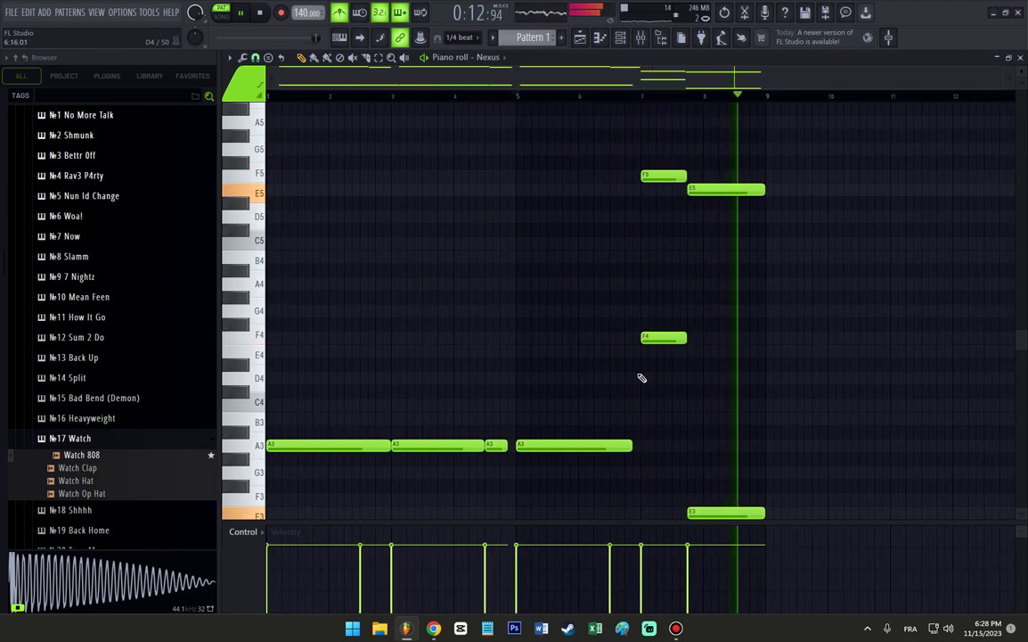
pyautogui.scroll(5, 641, 378)
pyautogui.scroll(-5, 588, 365)
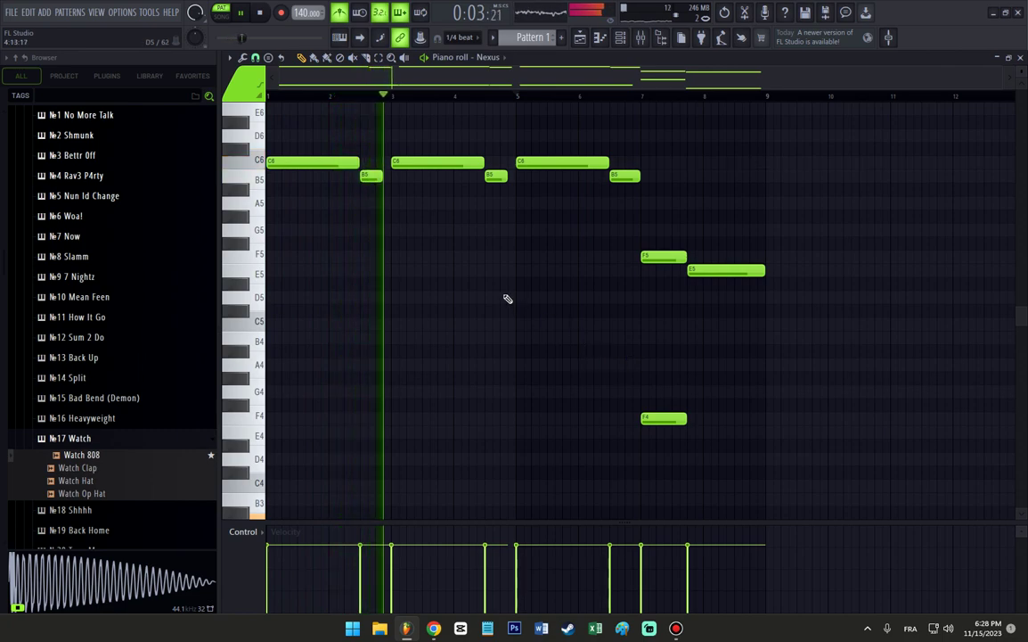
# Extend the short B5 melody note and A3 bass note in bar 4 to the start of bar 5.
pyautogui.scroll(-2, 491, 300)
pyautogui.scroll(1, 487, 301)
pyautogui.scroll(1, 486, 302)
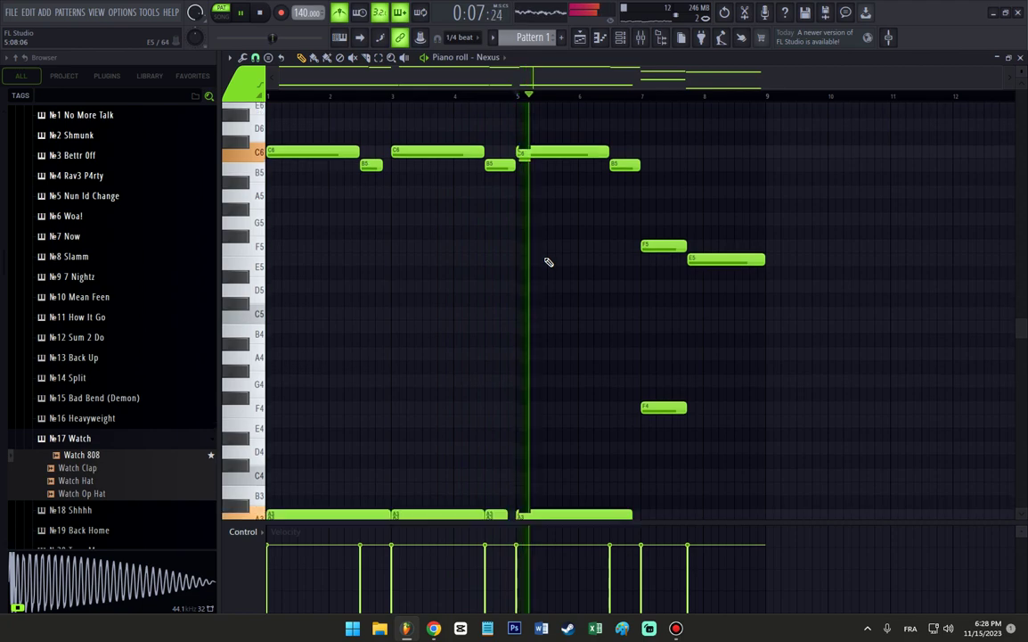
pyautogui.scroll(-2, 579, 249)
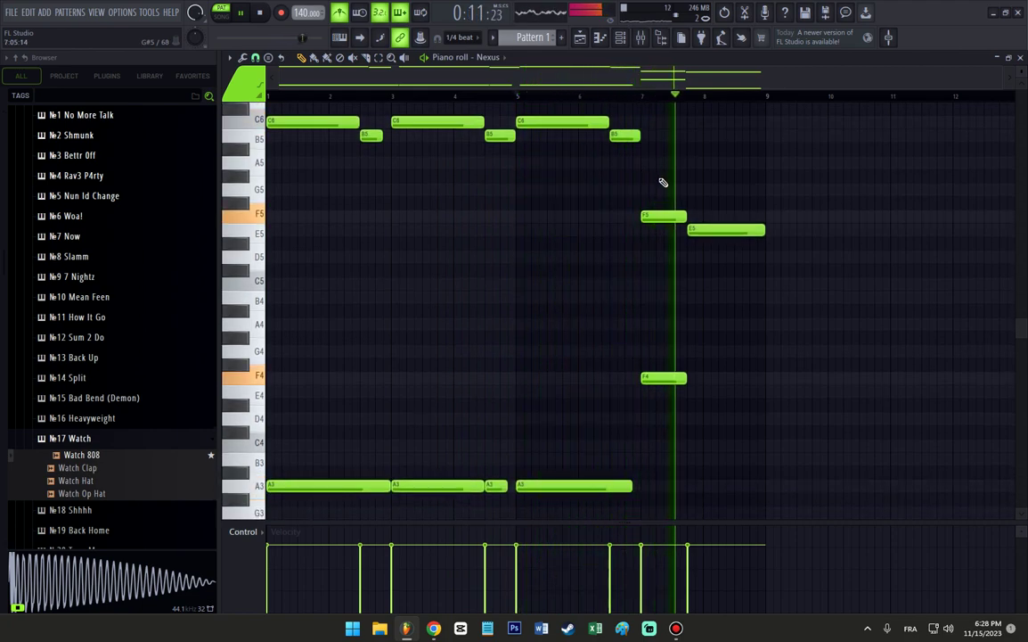
pyautogui.scroll(-4, 663, 188)
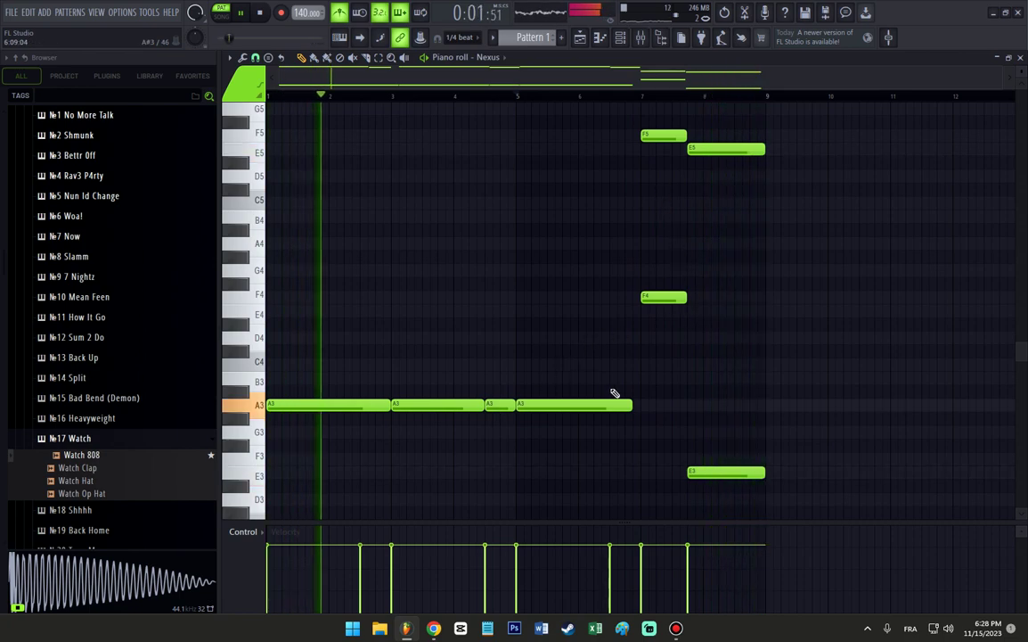
# Copy all notes an octave higher and arpeggiate the copies with Normal pattern, range 2, Chord sync and an increased time multiplier.
pyautogui.hotkey('ctrl', 'a')
pyautogui.press('space')
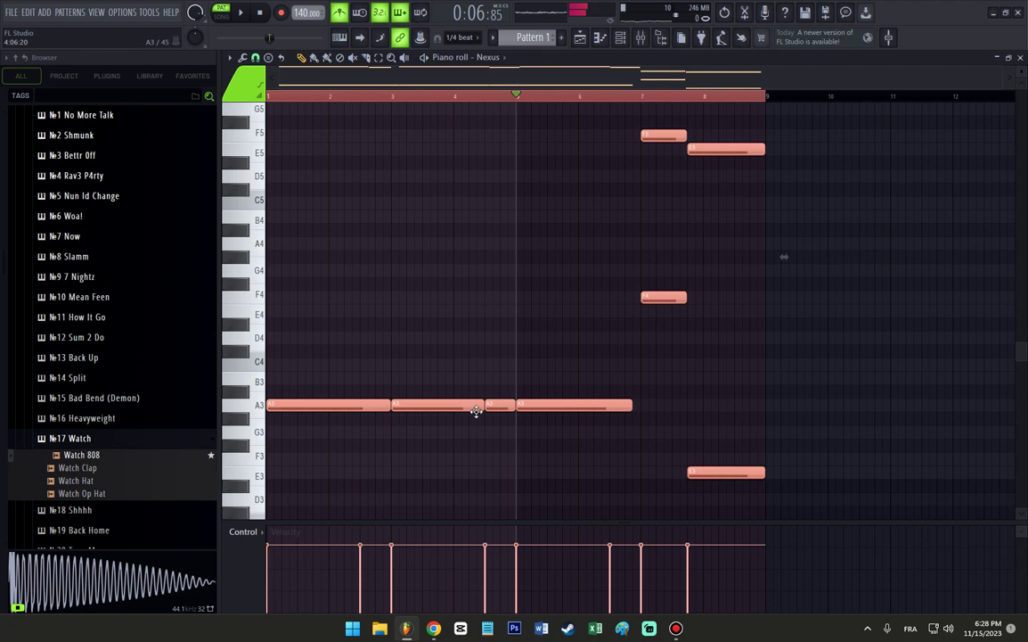
pyautogui.scroll(5, 475, 410)
pyautogui.hotkey('alt', 'a')
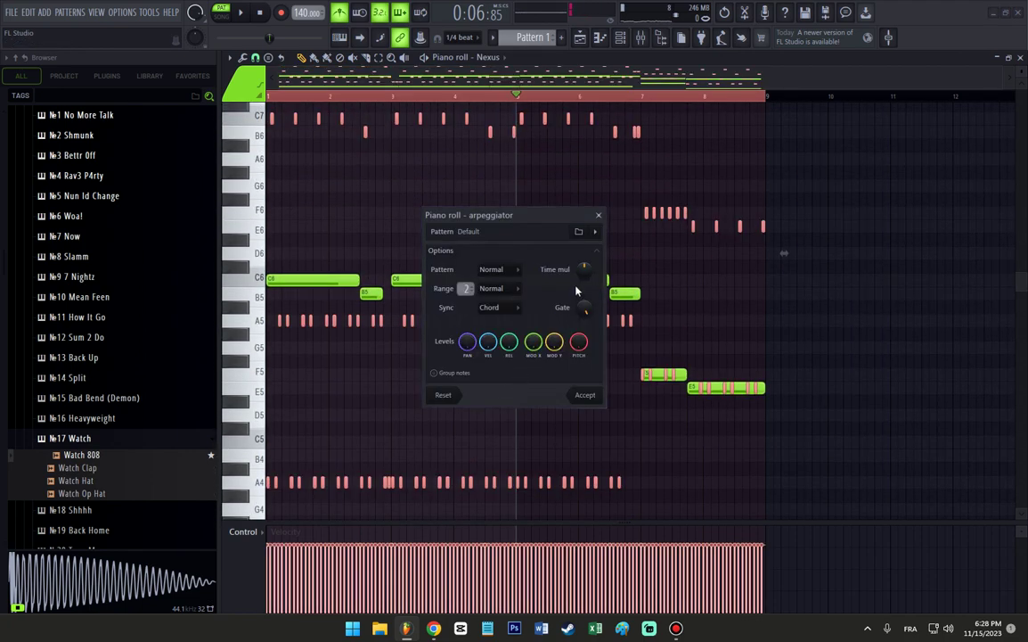
pyautogui.press('space')
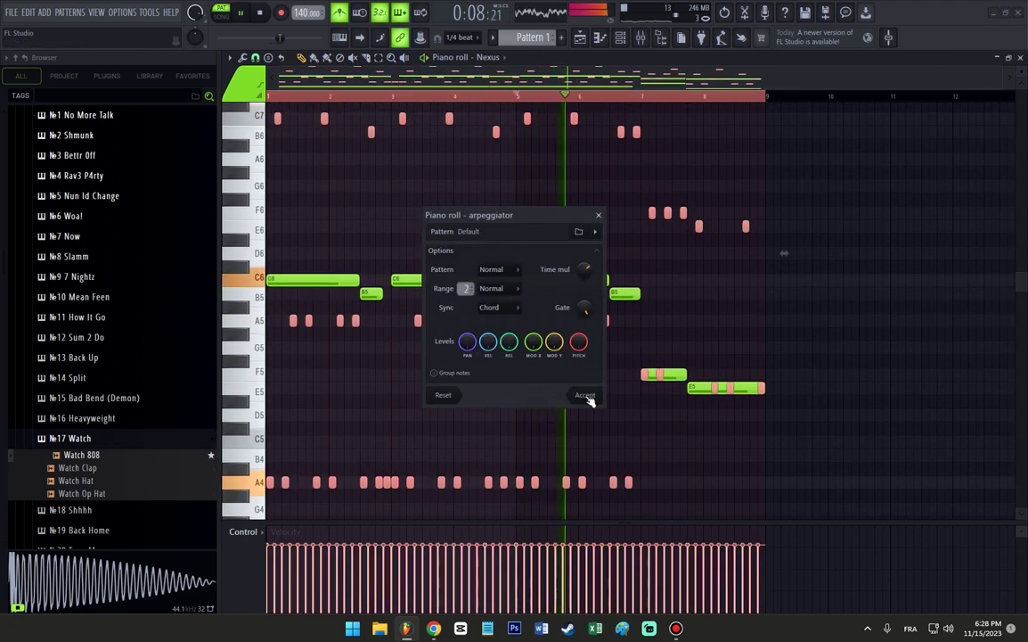
# Accept the arpeggio and lower the velocity of its notes below that of the sustained notes.
pyautogui.click(585, 395)
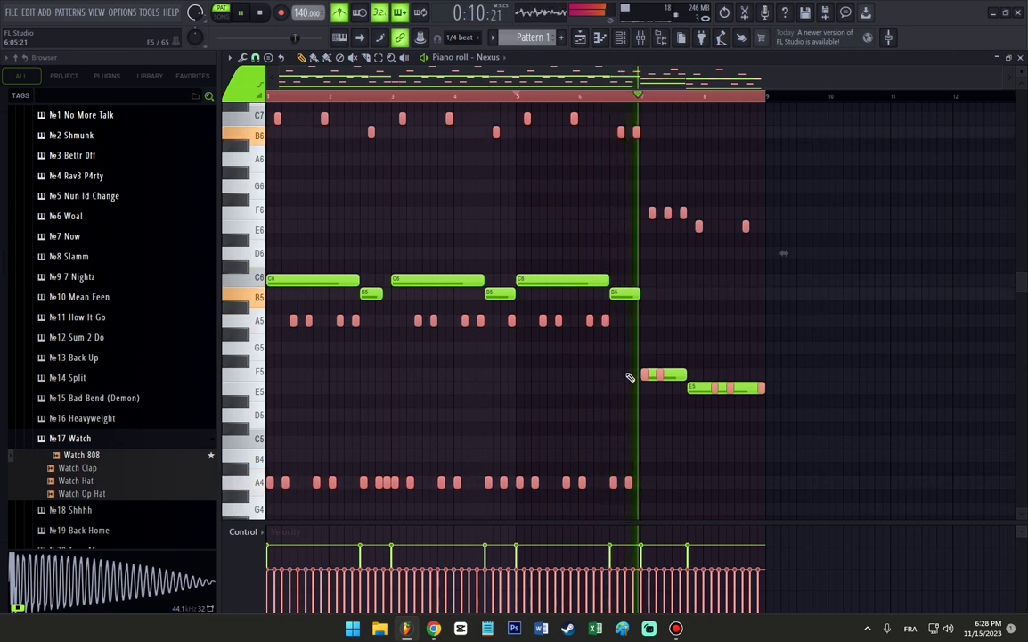
pyautogui.scroll(1, 710, 360)
pyautogui.scroll(5, 719, 370)
pyautogui.scroll(-4, 718, 320)
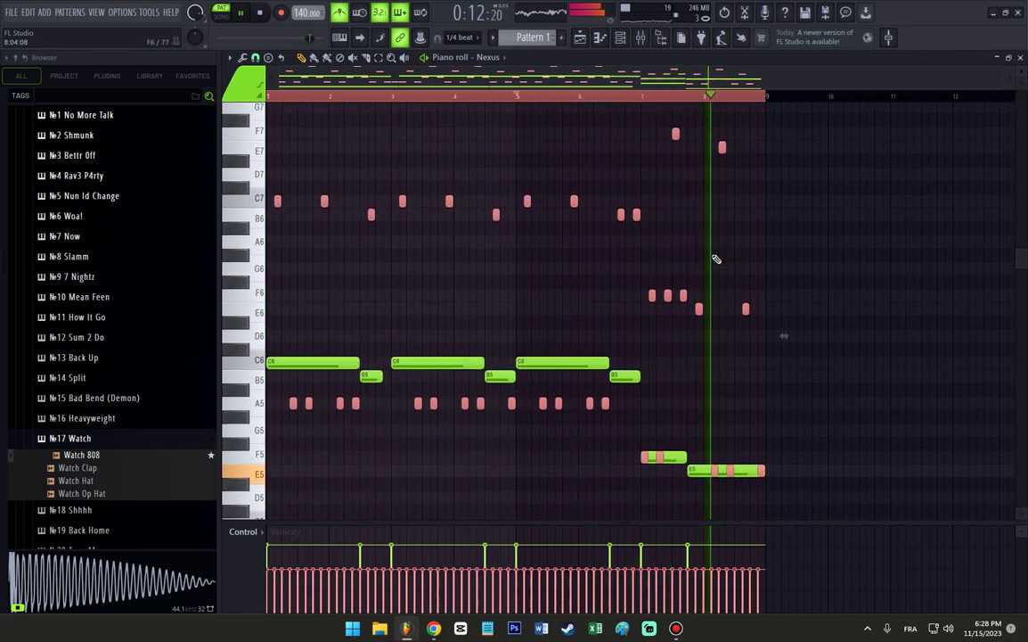
pyautogui.scroll(-6, 719, 118)
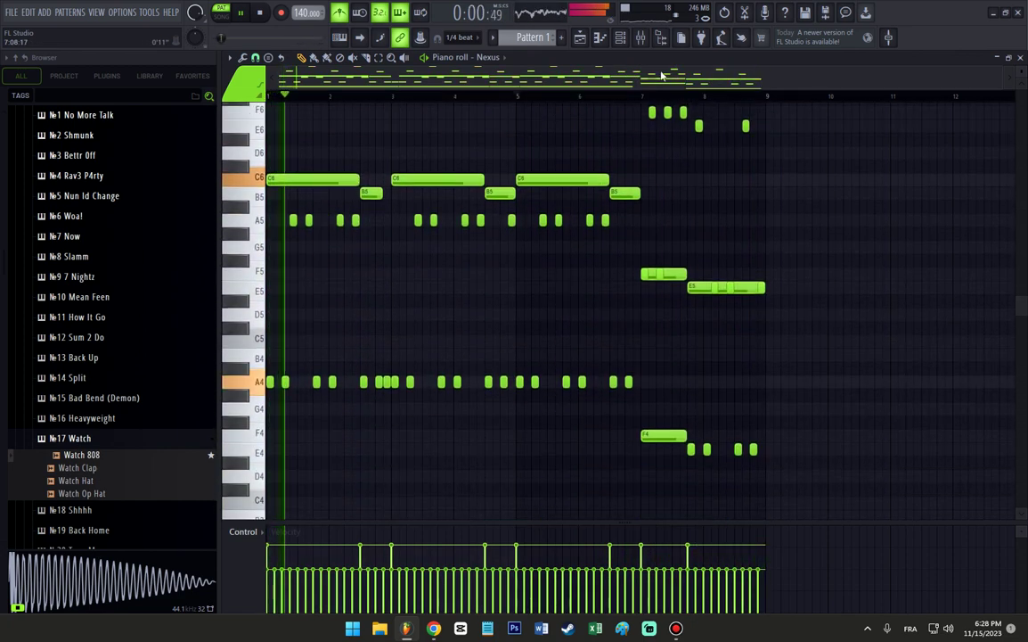
# Show the mixer and route the Nexus channel to mixer track 1.
pyautogui.click(642, 40)
pyautogui.hotkey('ctrl', 'l')
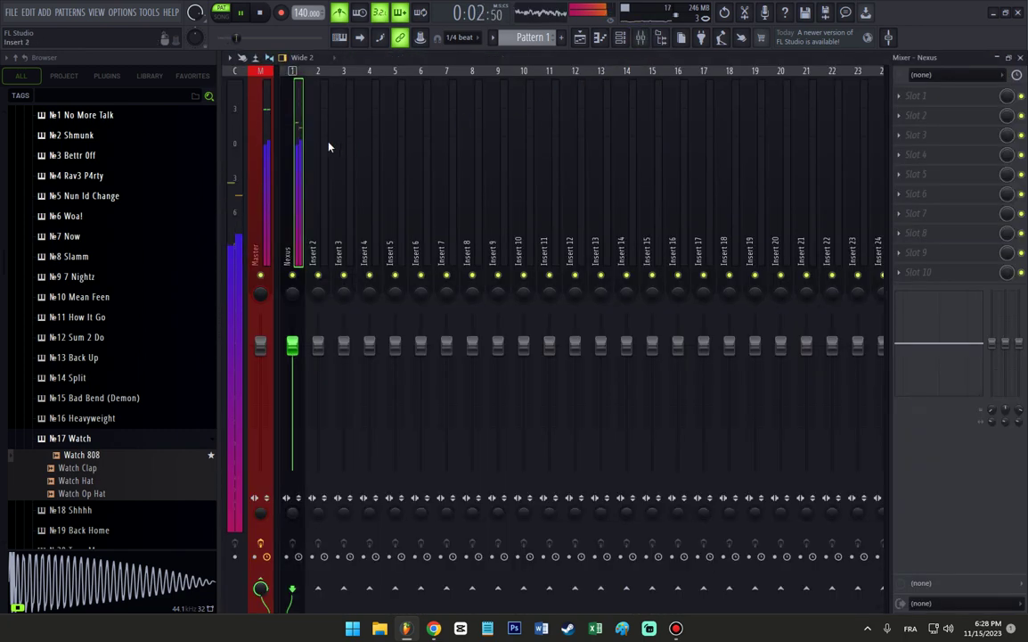
# EQ the Nexus track with cuts of 18 dB at 278 Hz, 3.5 dB in mids and 3.7 dB in highs, and swap its stereo channels.
pyautogui.moveTo(915, 389); pyautogui.dragTo(916, 396)
pyautogui.moveTo(993, 410); pyautogui.dragTo(992, 403)
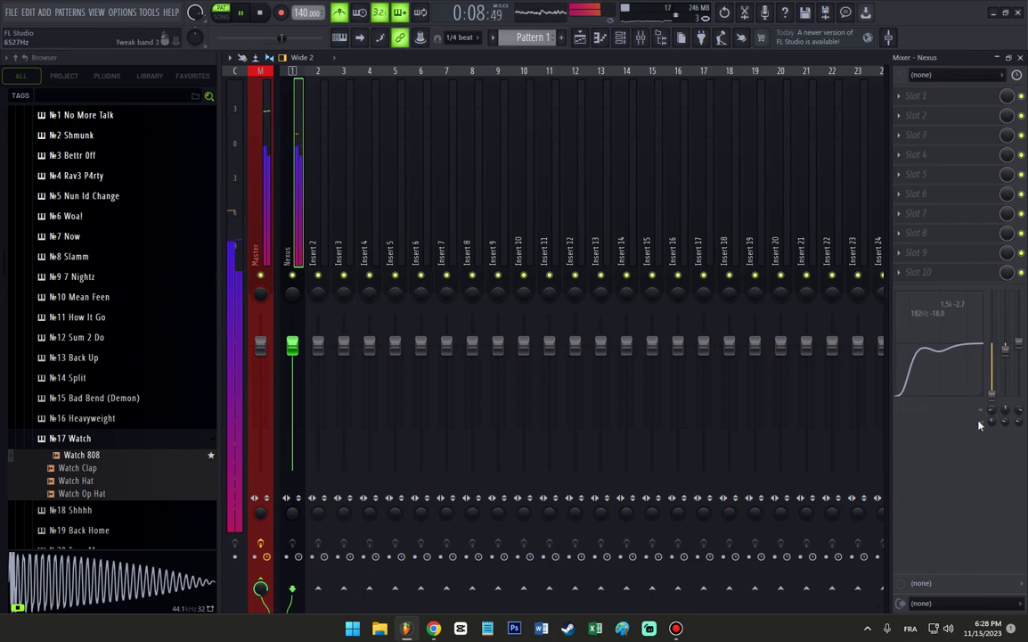
pyautogui.moveTo(1018, 351); pyautogui.dragTo(1005, 352)
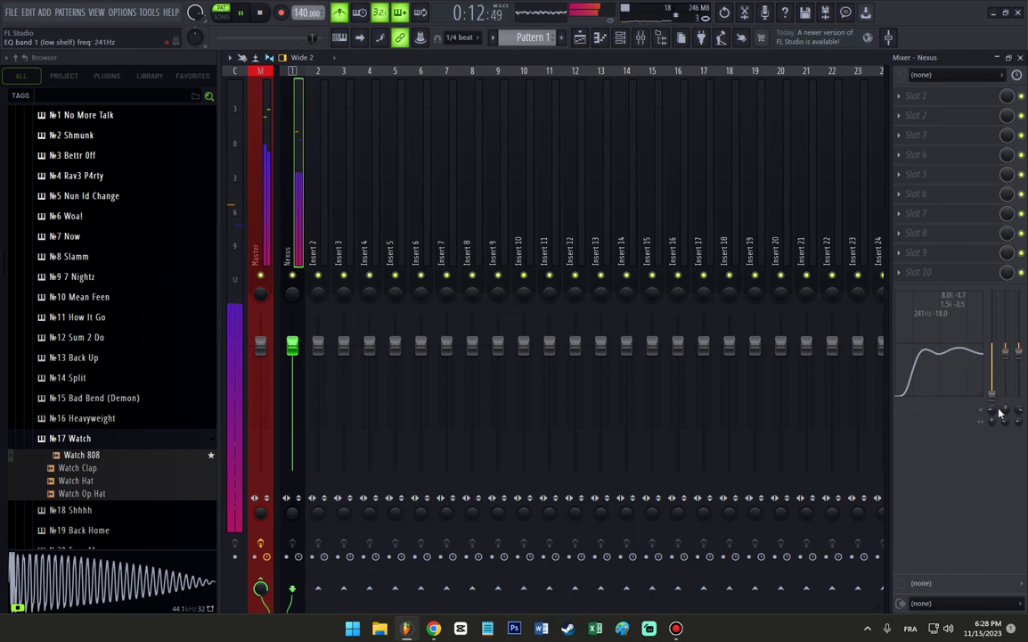
pyautogui.moveTo(992, 410); pyautogui.dragTo(992, 407)
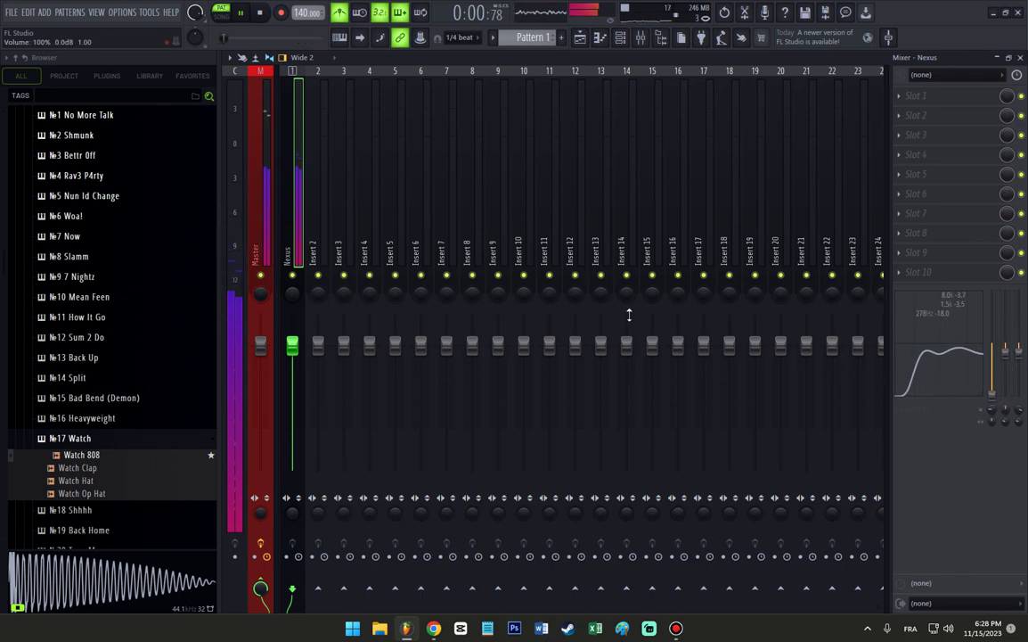
pyautogui.click(286, 501)
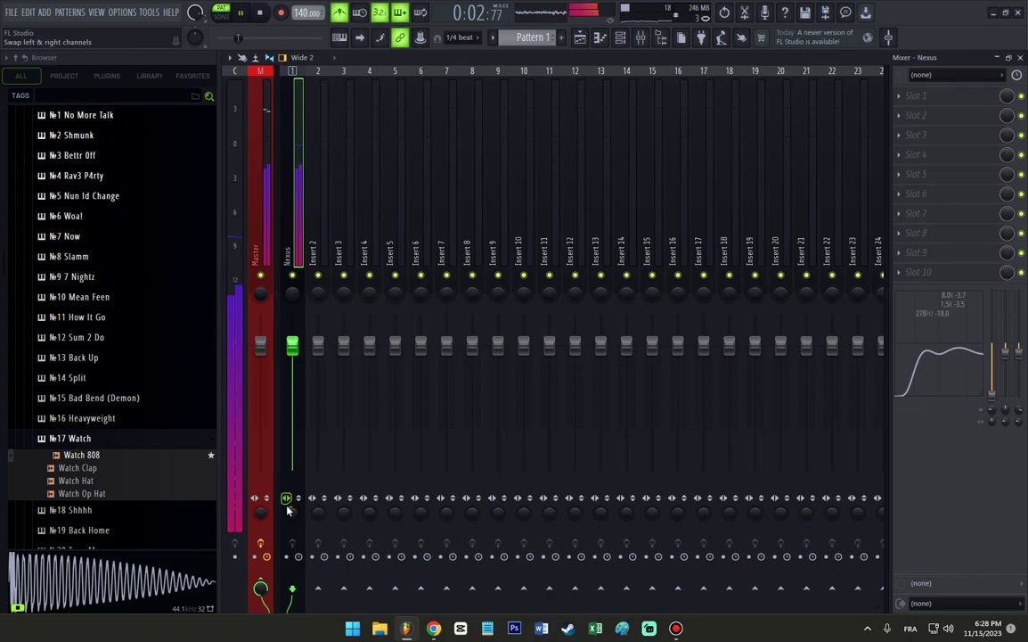
# Add the Rave Party Hat sample from the №4 Rav3 P4rty folder as a channel and fill each 2 steps.
pyautogui.click(620, 36)
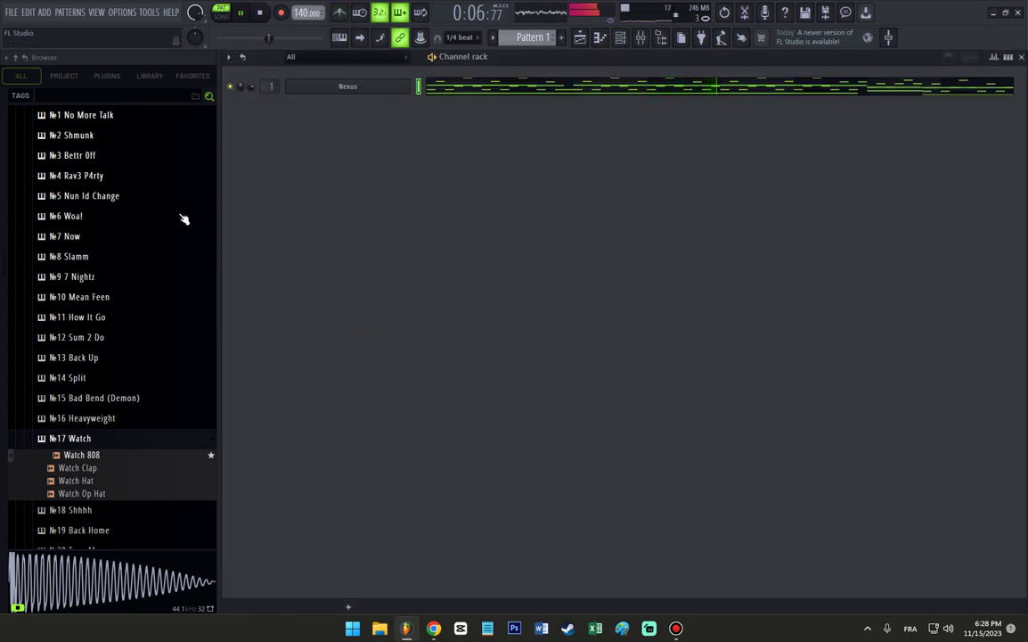
pyautogui.scroll(2, 152, 267)
pyautogui.click(120, 252)
pyautogui.click(112, 272)
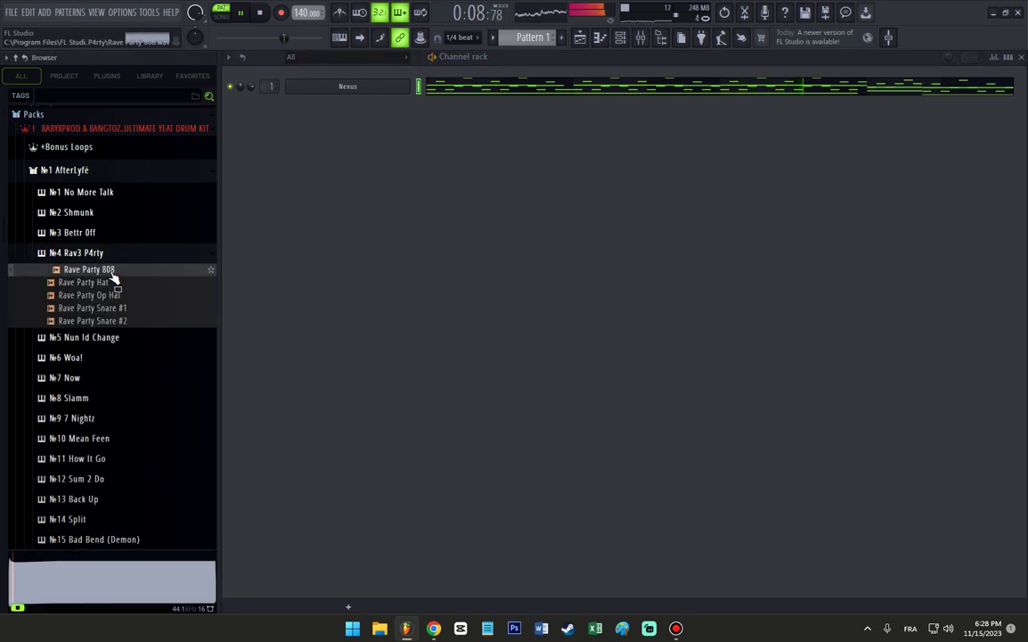
pyautogui.moveTo(116, 282); pyautogui.dragTo(357, 105)
pyautogui.rightClick(360, 106)
pyautogui.click(537, 148)
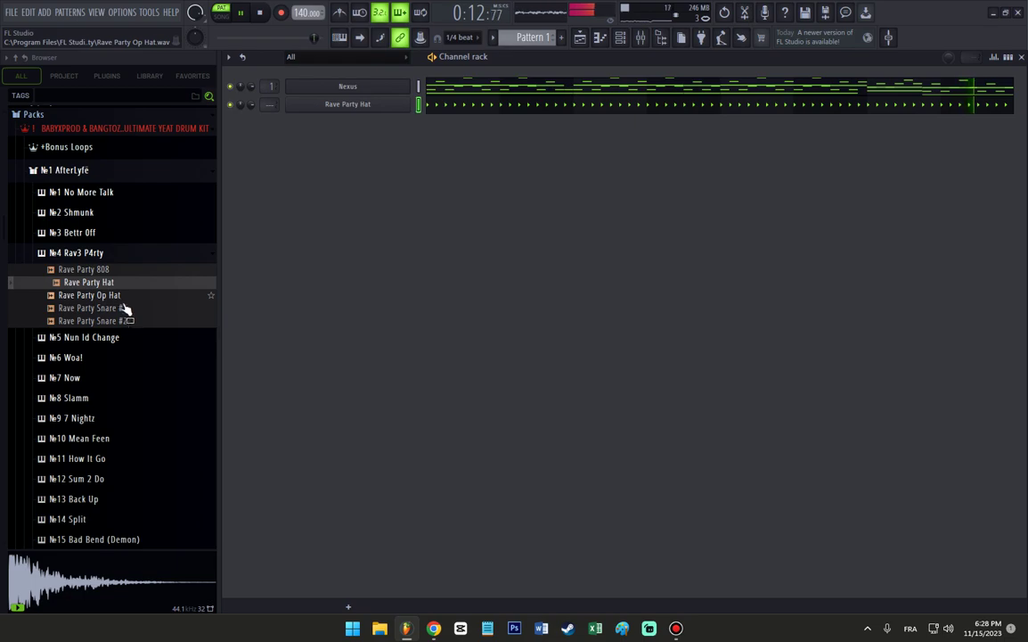
# Set the project tempo to 160 BPM and add Rave Party Snare #1 to the channel rack.
pyautogui.rightClick(306, 12)
pyautogui.click(430, 134)
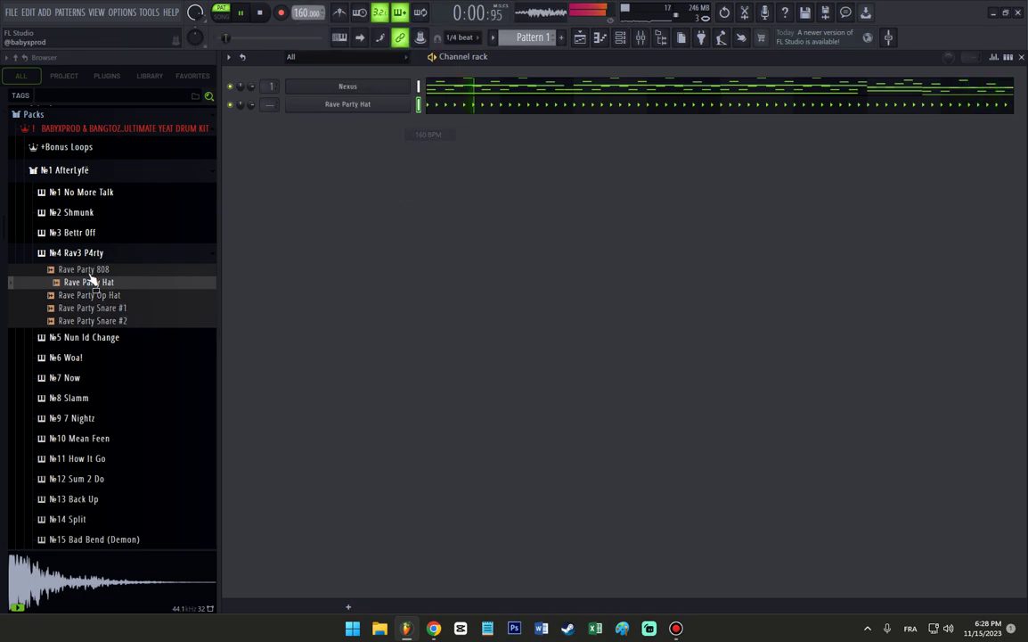
pyautogui.click(134, 310)
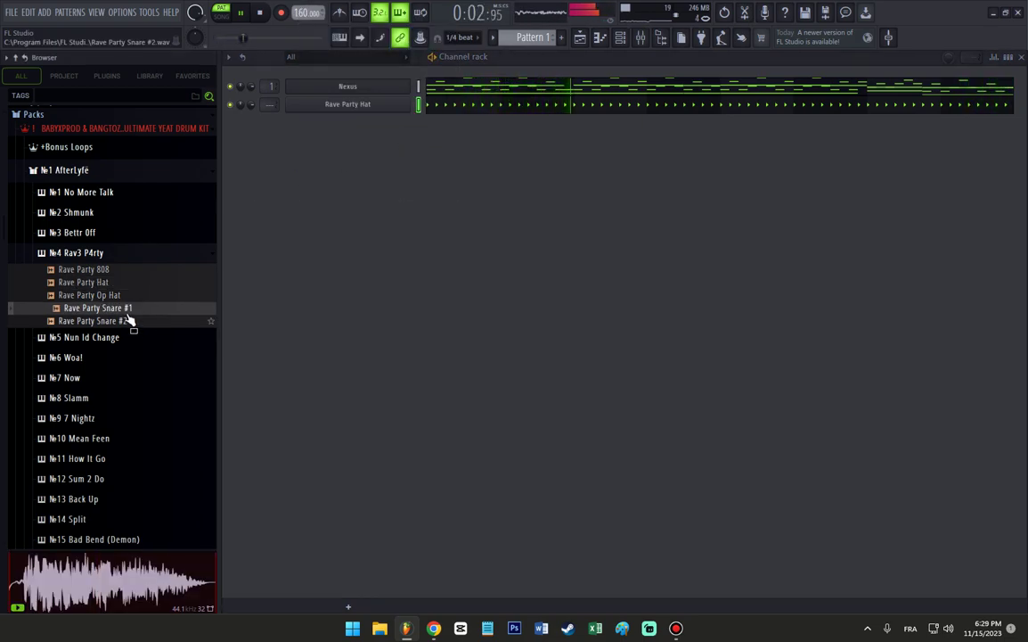
pyautogui.moveTo(130, 314); pyautogui.dragTo(283, 144)
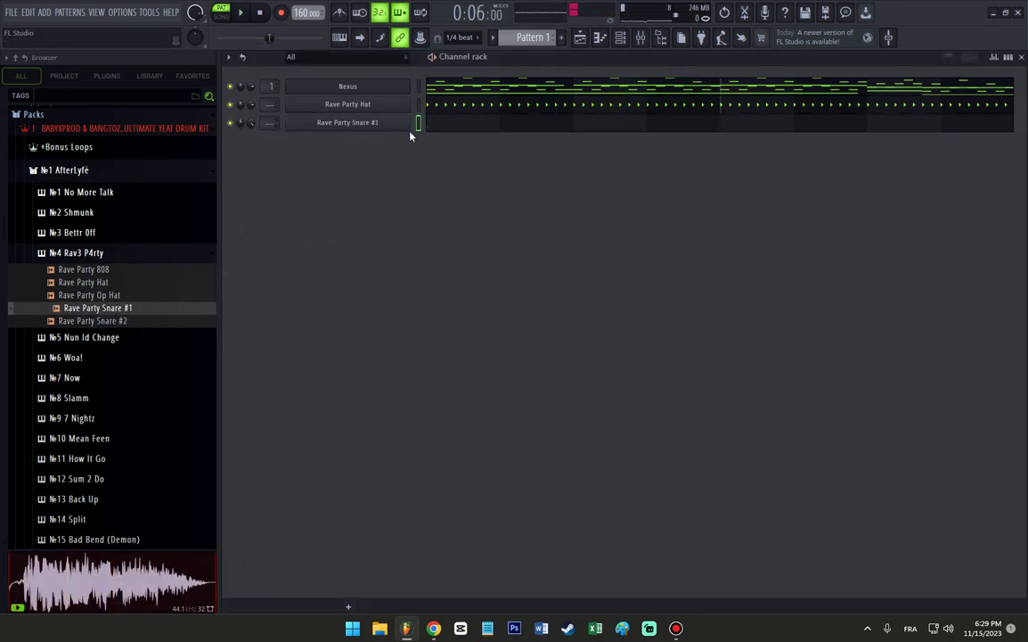
# Place a C5 note for Rave Party Snare #1 at step 9 of bar 1.
pyautogui.press('F7')
pyautogui.scroll(3, 290, 376)
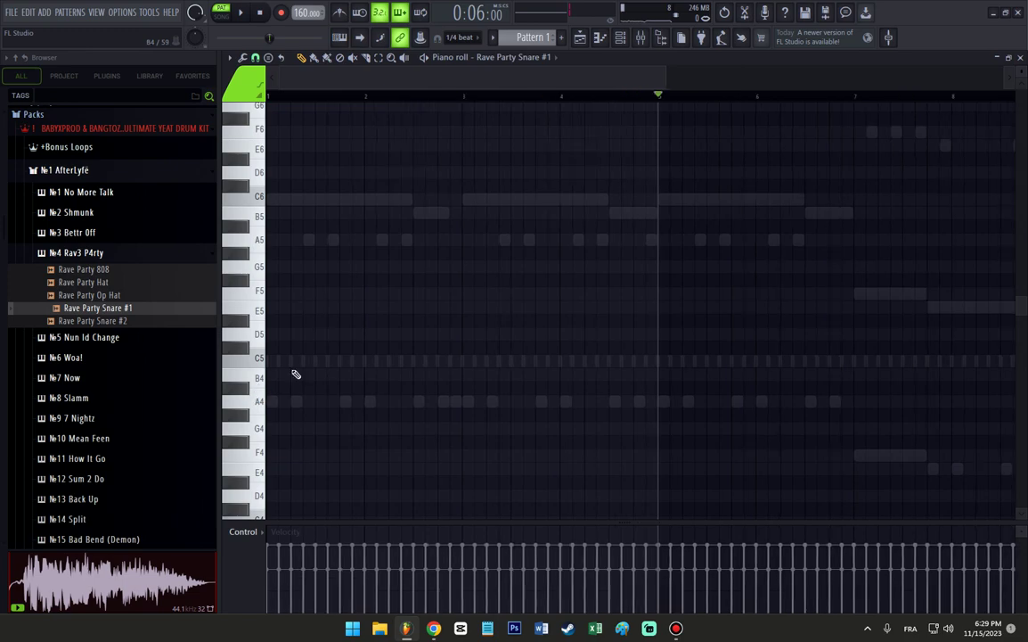
pyautogui.click(271, 361)
pyautogui.rightClick(308, 362)
pyautogui.click(334, 362)
# Check the sampler playback and loop settings of Rave Party Snare #1.
pyautogui.click(626, 40)
pyautogui.click(355, 126)
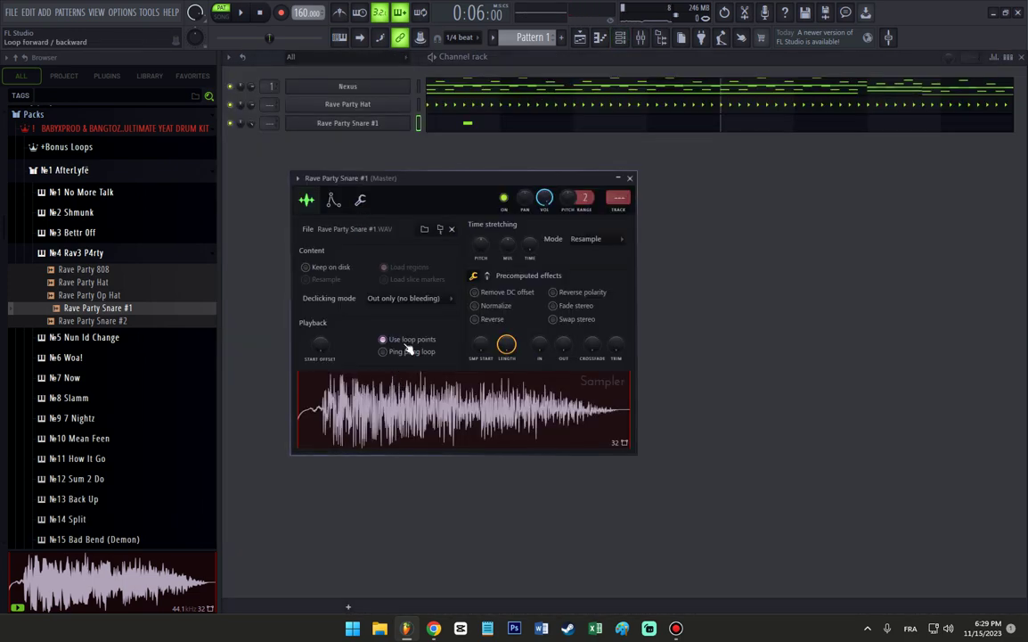
pyautogui.press('Escape')
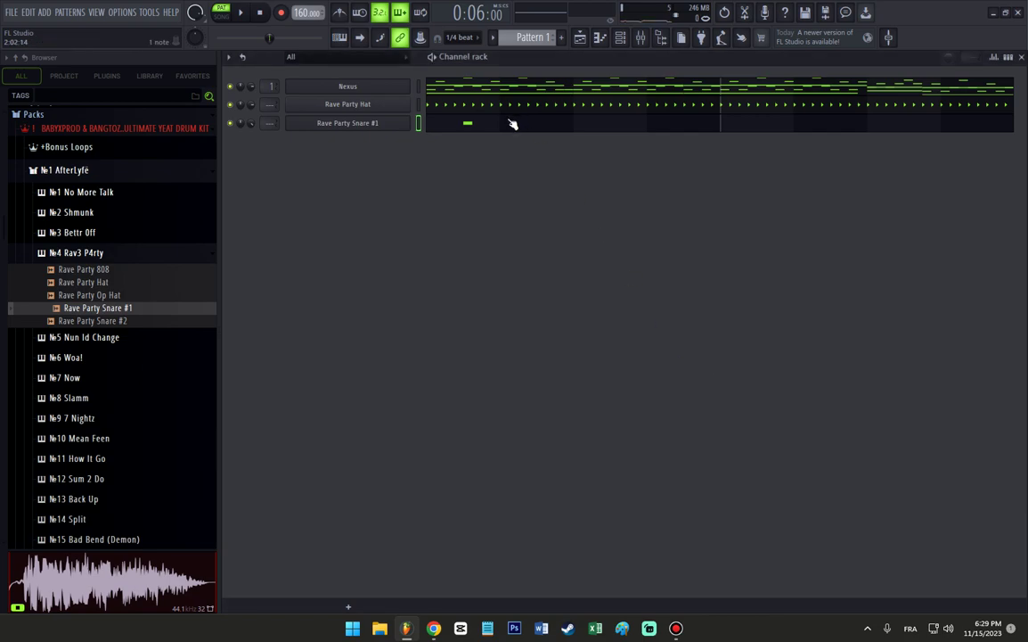
# Raise the velocity of the snare note in bar 1 and play the pattern from the start.
pyautogui.click(510, 122)
pyautogui.press('space')
pyautogui.press('space')
pyautogui.click(261, 12)
pyautogui.press('space')
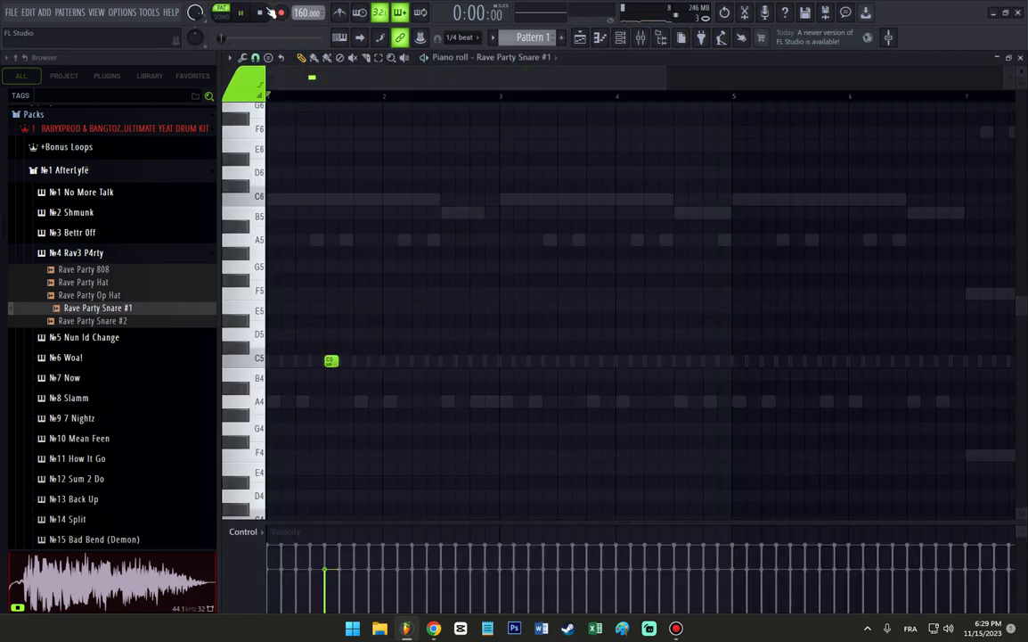
pyautogui.press('space')
pyautogui.click(334, 548)
pyautogui.press('space')
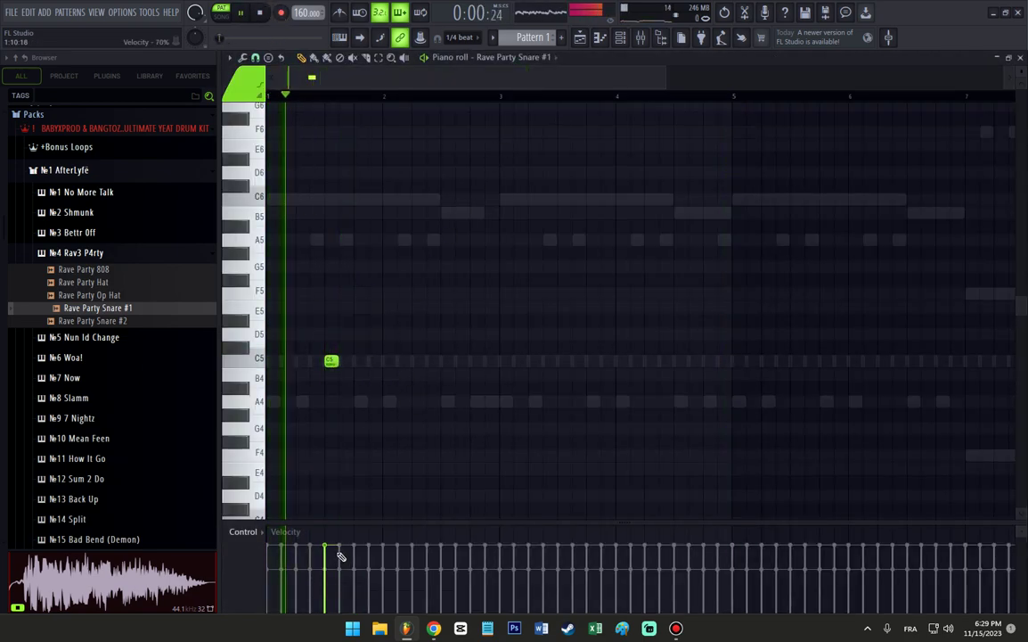
# Add C5 snare notes at step 9 of bars 2, 3 and 4, and duplicate the four notes into bars 5 to 8.
pyautogui.click(448, 360)
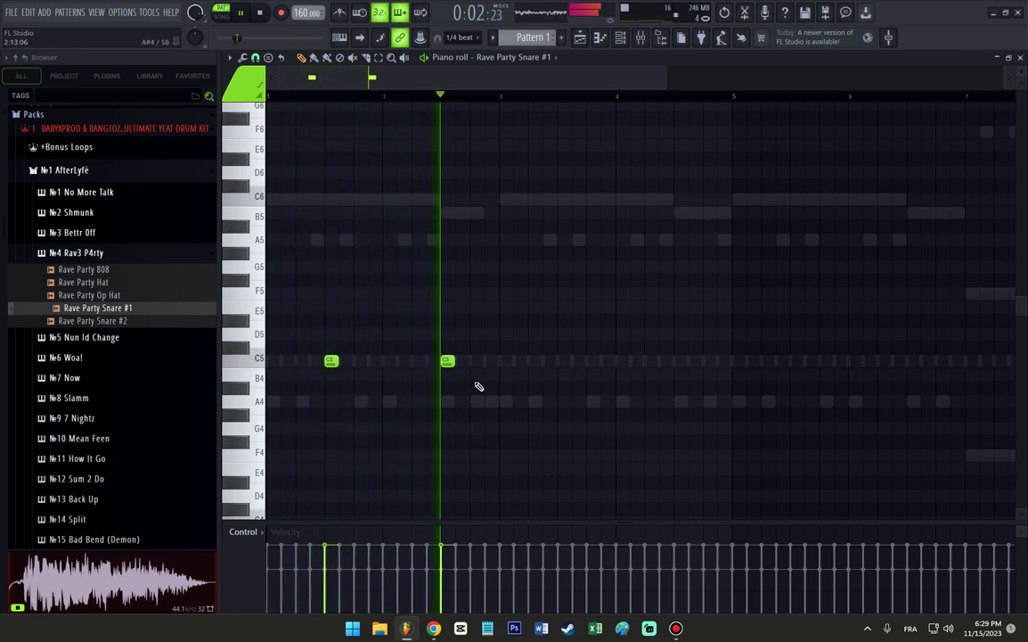
pyautogui.click(564, 360)
pyautogui.click(675, 360)
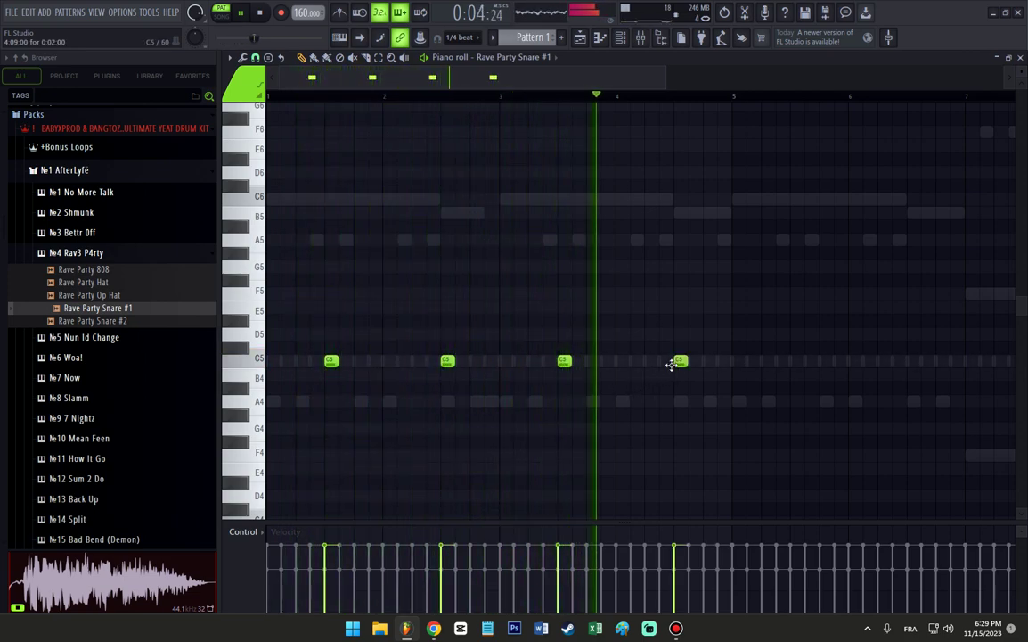
pyautogui.hotkey('ctrl', 'b')
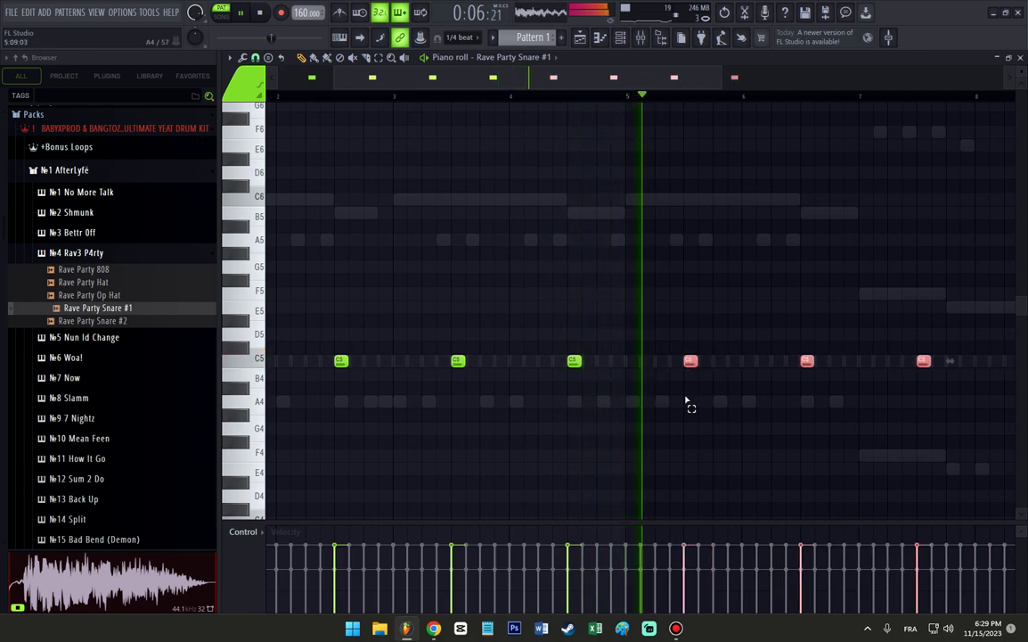
pyautogui.keyDown('ctrl'); pyautogui.click(684, 400); pyautogui.keyUp('ctrl')
pyautogui.scroll(-2, 661, 411)
# Audition the Rave Party 808 and Bettr 0ff 808 samples against the playing pattern.
pyautogui.click(621, 38)
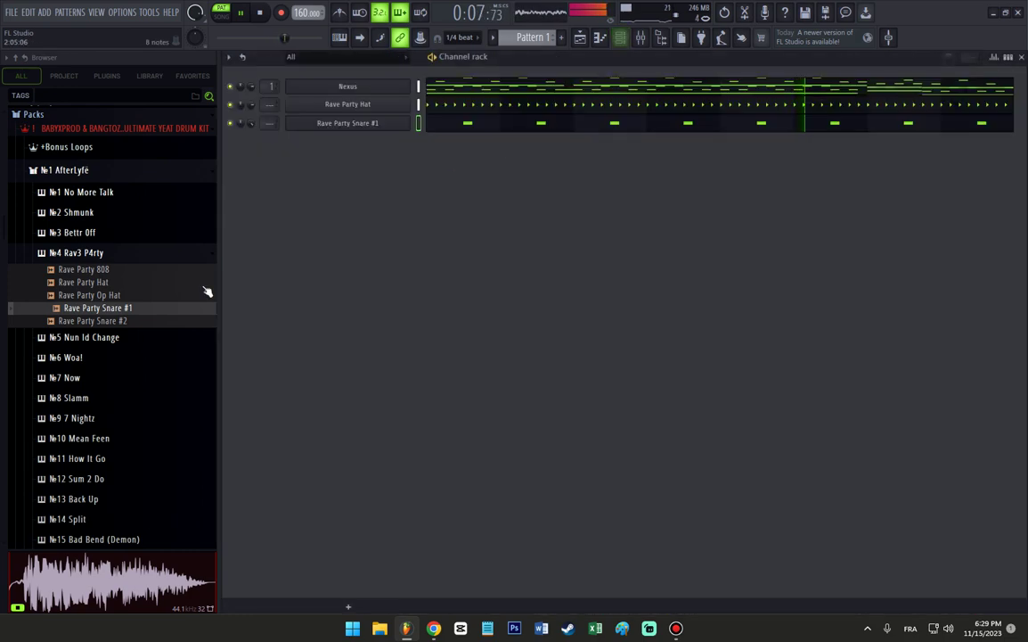
pyautogui.click(122, 258)
pyautogui.click(120, 258)
pyautogui.click(116, 269)
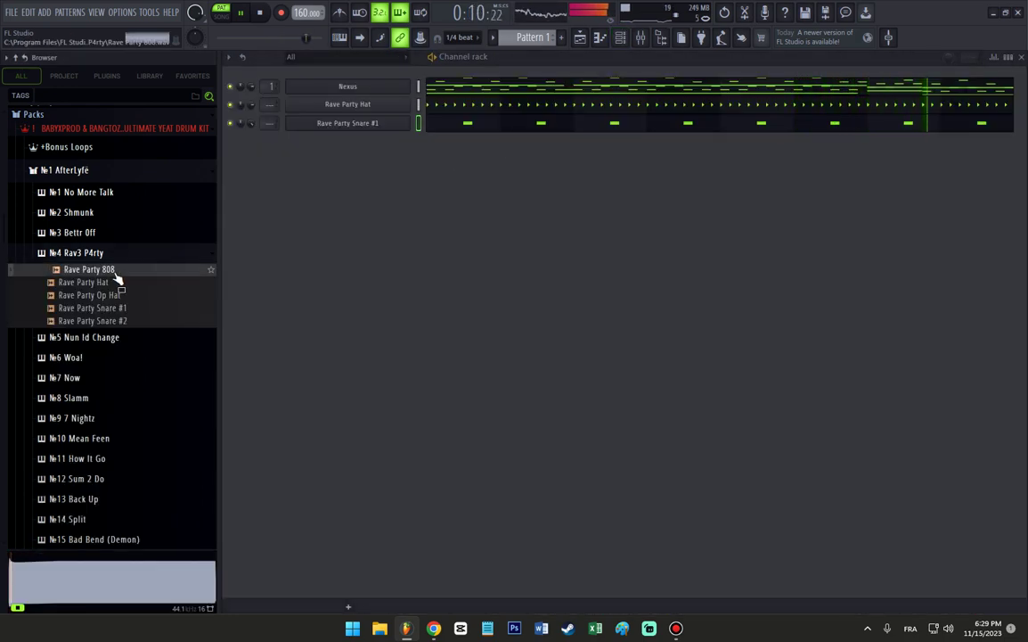
pyautogui.click(85, 232)
pyautogui.click(105, 251)
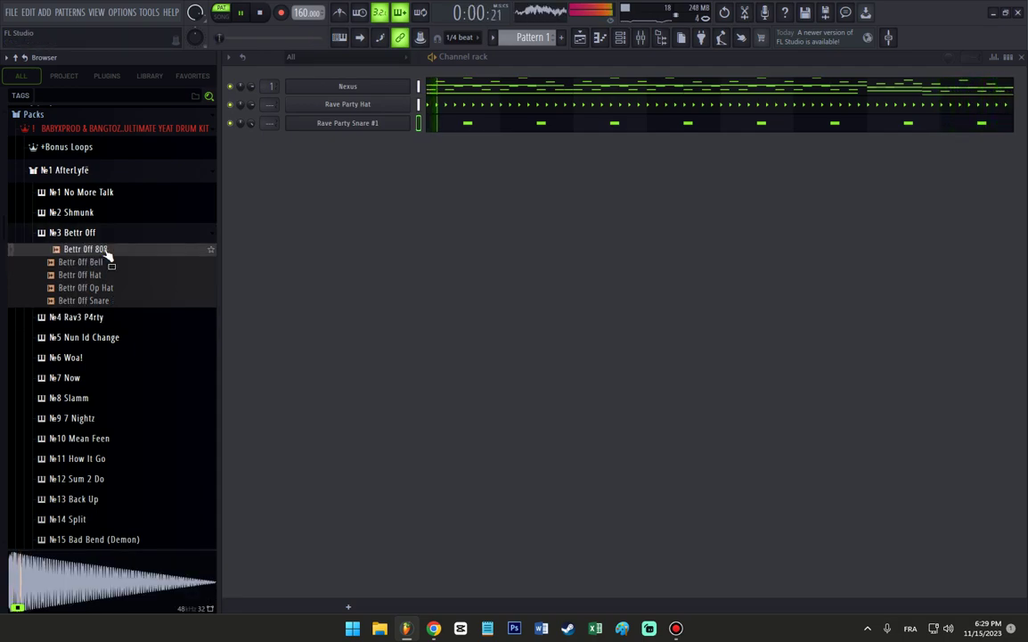
# Add the Shmunk 808 sample from the №2 Shmunk folder as a channel and toggle its Cut itself option.
pyautogui.click(103, 217)
pyautogui.click(105, 231)
pyautogui.moveTo(104, 236); pyautogui.dragTo(339, 147)
pyautogui.rightClick(339, 145)
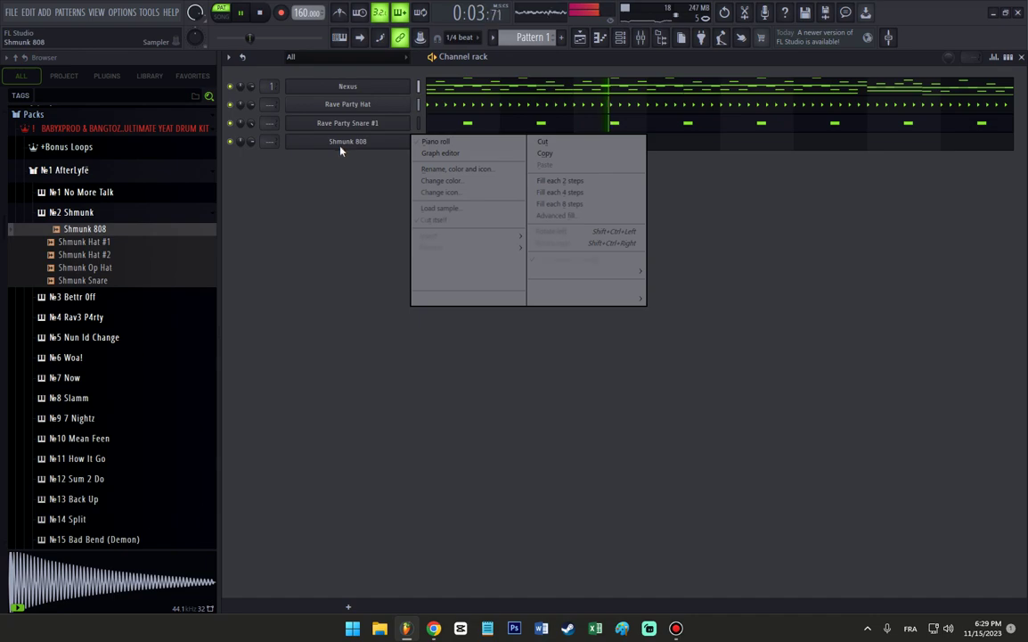
pyautogui.click(447, 220)
# Inspect the Nexus plugin settings and the Shmunk 808 sampler settings.
pyautogui.click(363, 87)
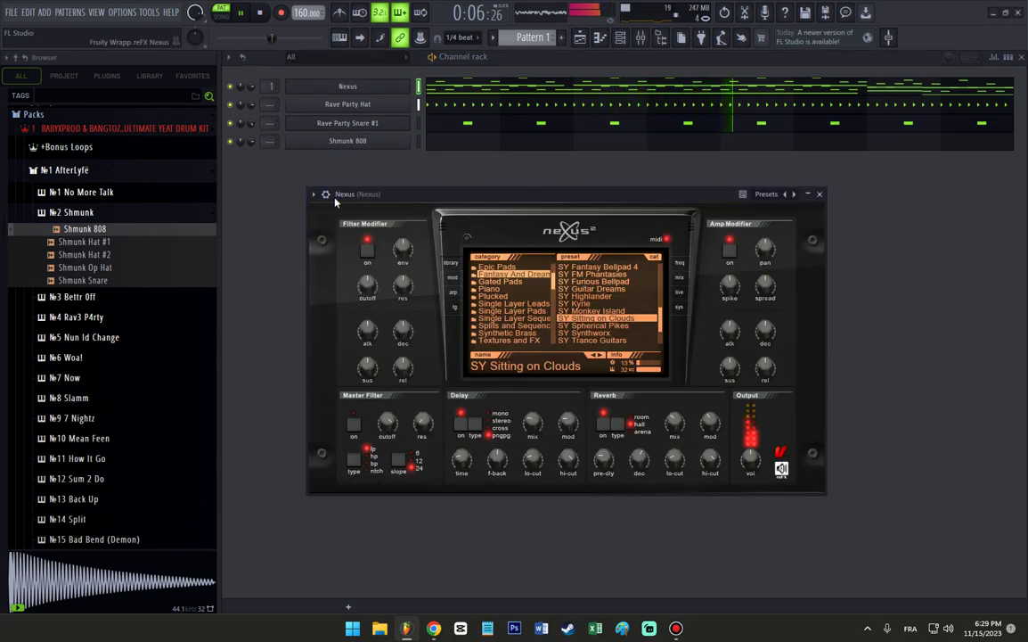
pyautogui.click(327, 195)
pyautogui.click(291, 350)
pyautogui.rightClick(390, 144)
pyautogui.click(380, 196)
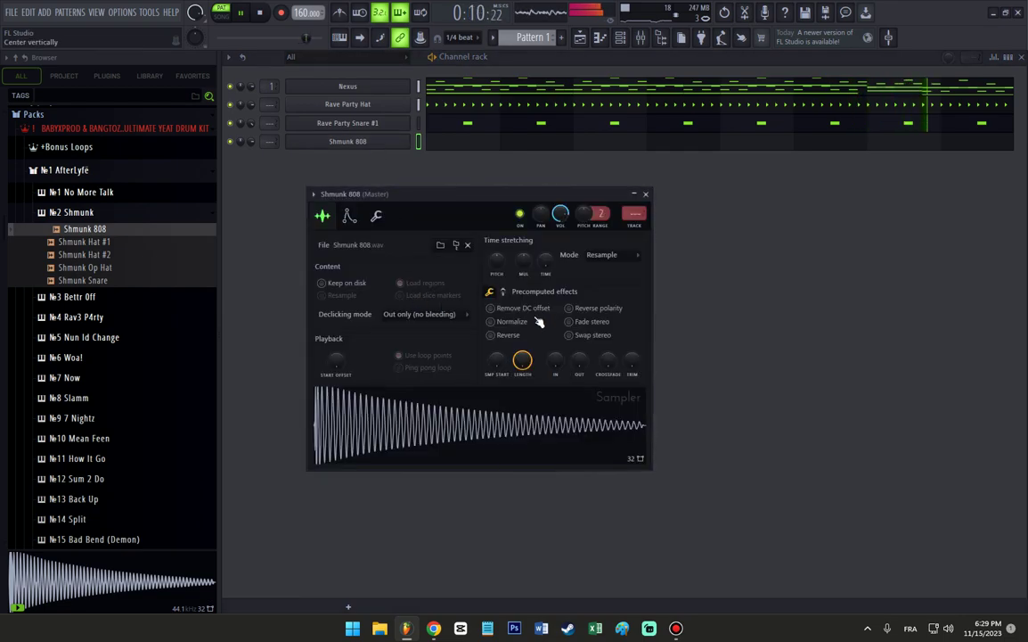
pyautogui.click(646, 194)
# Place the first Shmunk 808 note on A5 at the start of bar 1, trying other pitches.
pyautogui.click(435, 145)
pyautogui.press('space')
pyautogui.press('space')
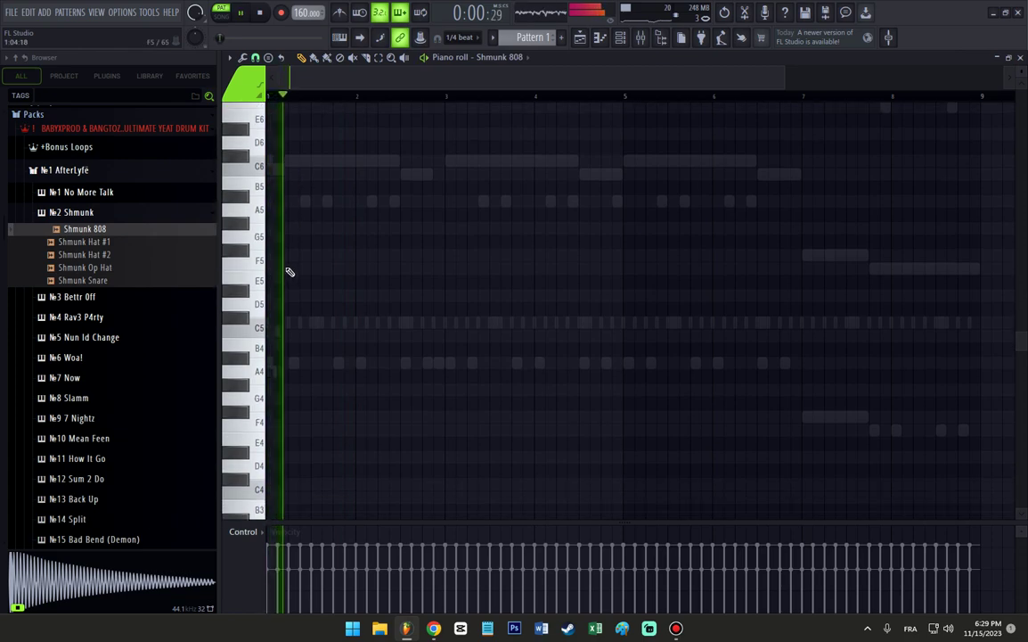
pyautogui.scroll(-3, 289, 272)
pyautogui.press('space')
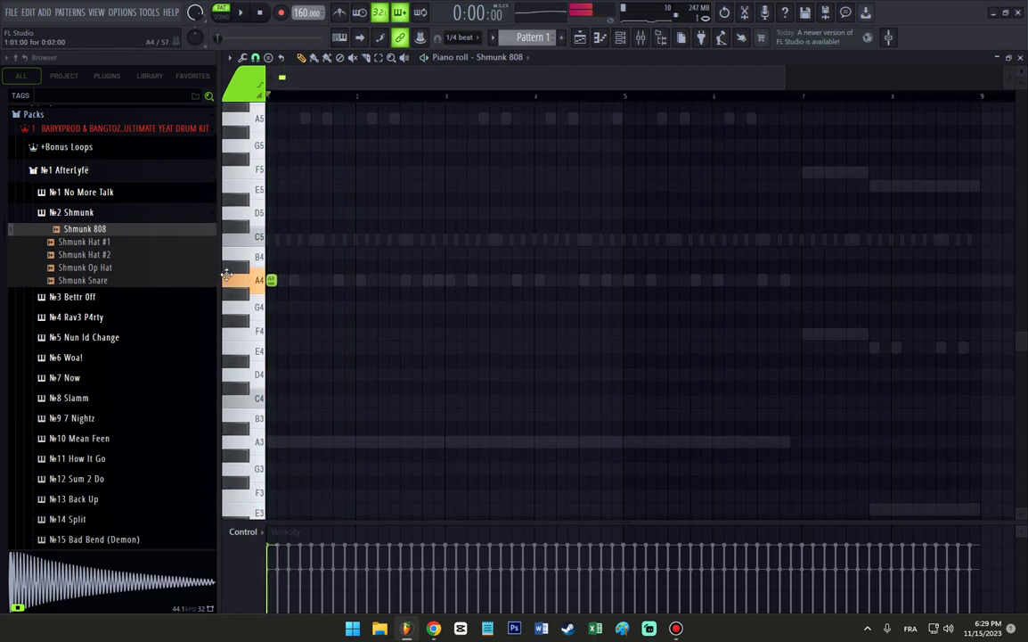
pyautogui.scroll(3, 277, 191)
pyautogui.press('space')
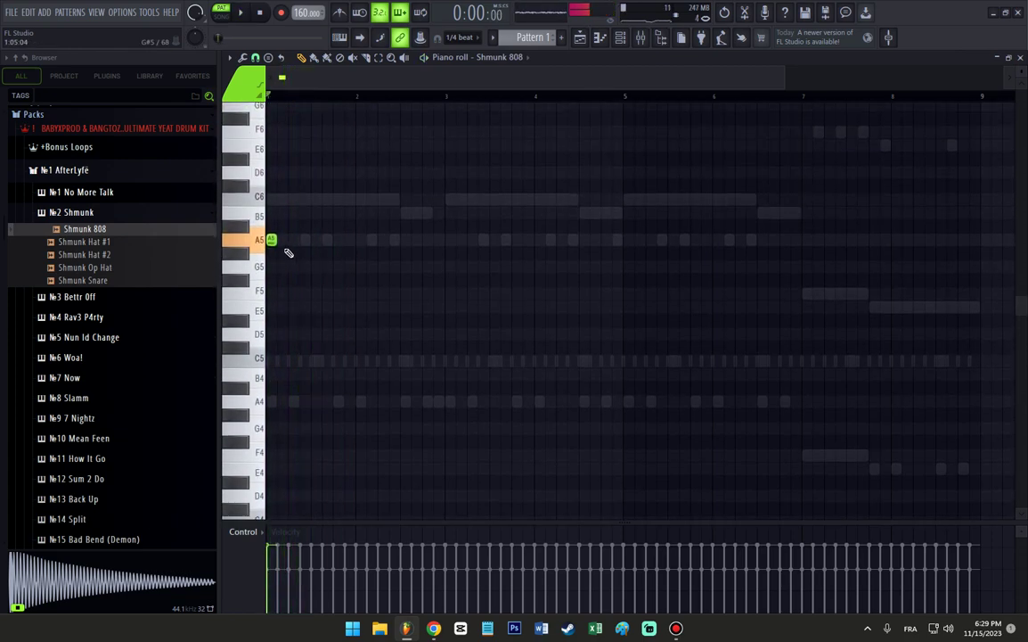
pyautogui.click(272, 199)
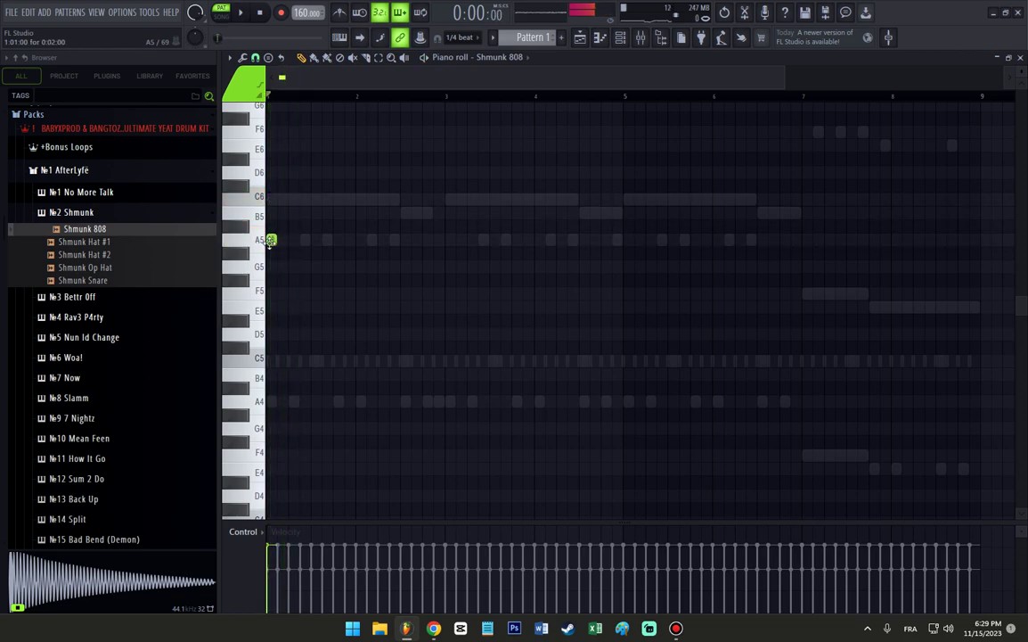
# Add A5 808 notes at steps 7 and 13 of bar 1 and an A4 note at step 15 of bar 2.
pyautogui.click(304, 239)
pyautogui.press('space')
pyautogui.click(338, 240)
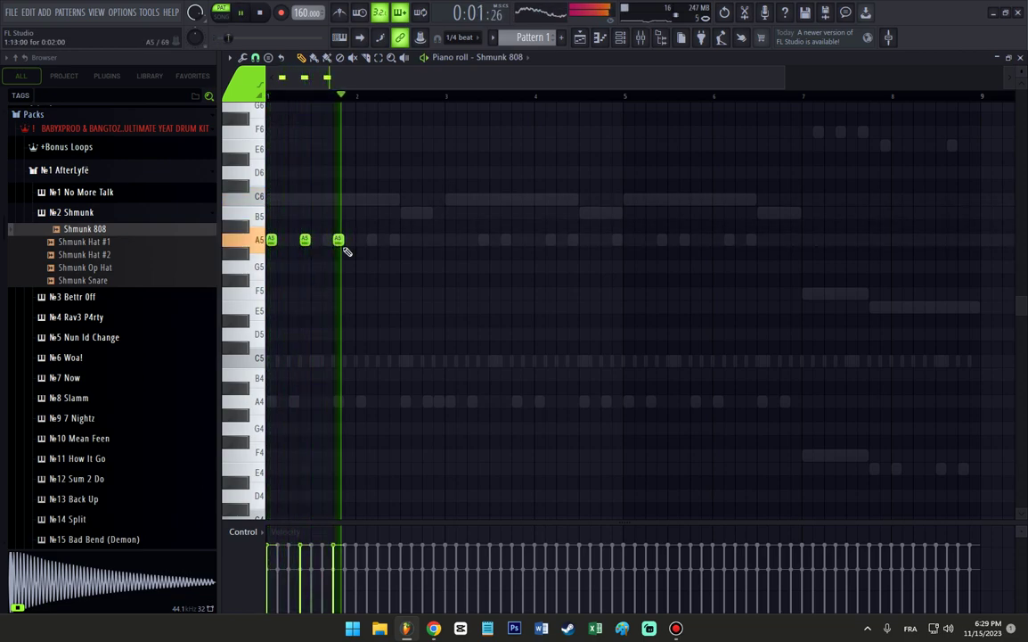
pyautogui.click(437, 281)
pyautogui.press('space')
pyautogui.moveTo(434, 282); pyautogui.dragTo(434, 295)
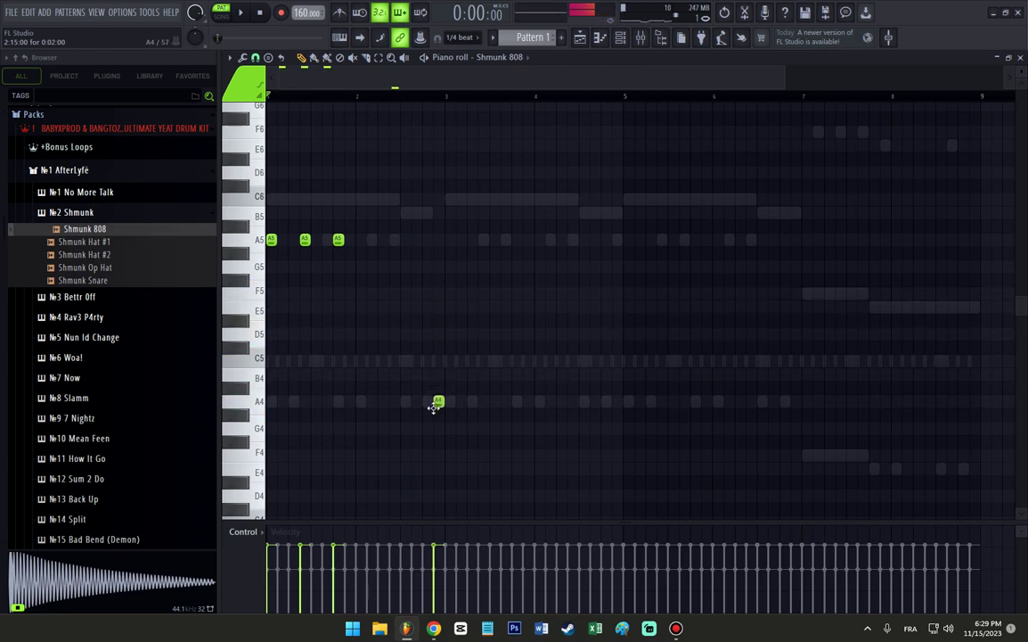
pyautogui.moveTo(450, 408); pyautogui.dragTo(443, 408)
pyautogui.press('space')
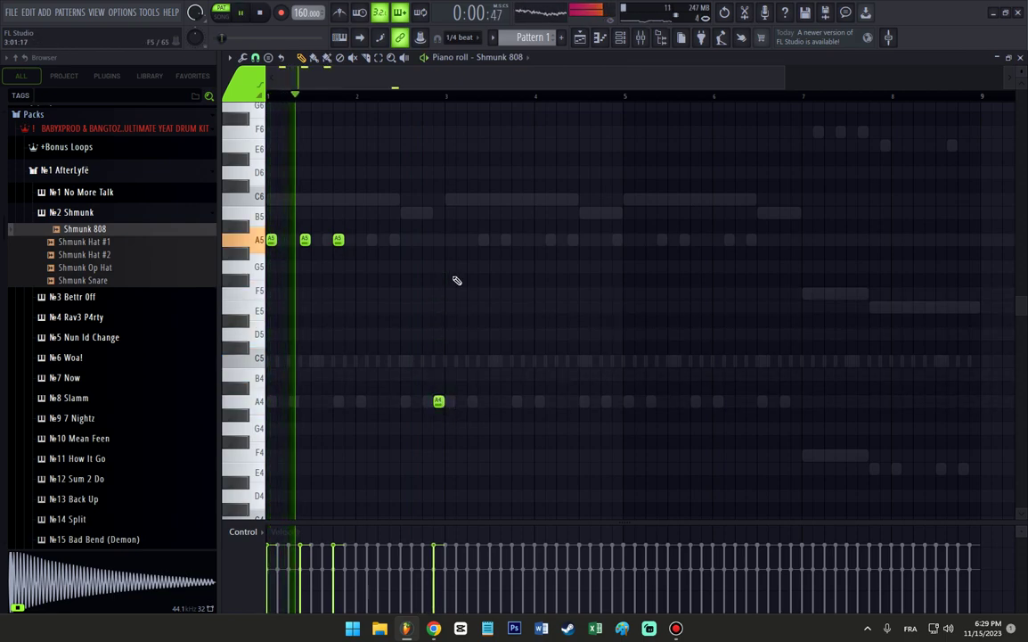
# Add A5 808 notes at steps 1, 7 and 13 of bar 3.
pyautogui.scroll(3, 454, 267)
pyautogui.scroll(-2, 453, 285)
pyautogui.click(457, 240)
pyautogui.click(501, 240)
pyautogui.click(548, 241)
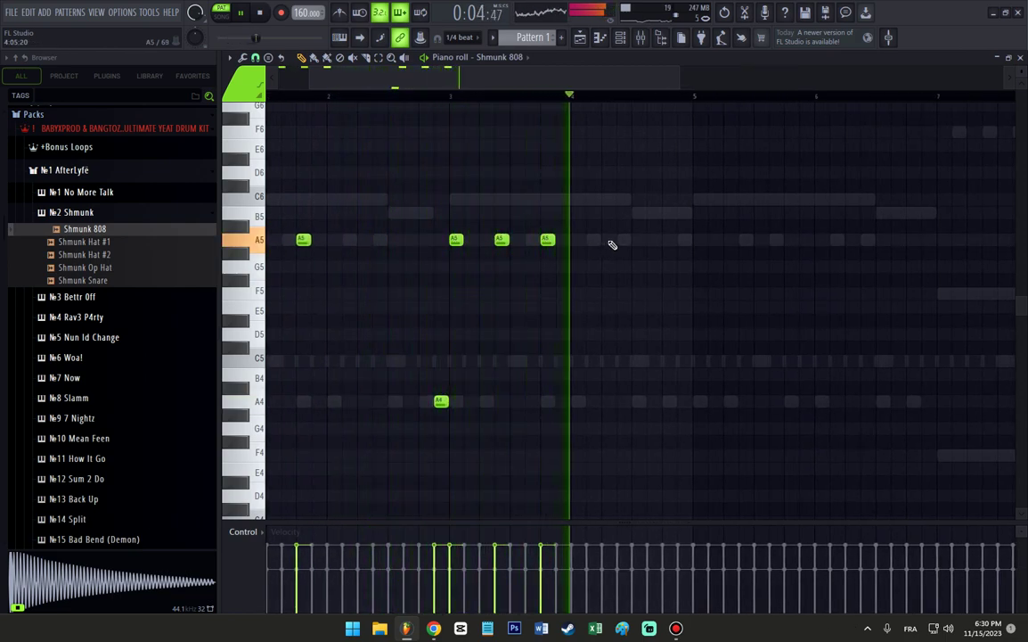
# Add a C6 808 note at the start of bar 5 and A5 notes at its steps 7 and 13, and play from there.
pyautogui.click(699, 198)
pyautogui.click(761, 240)
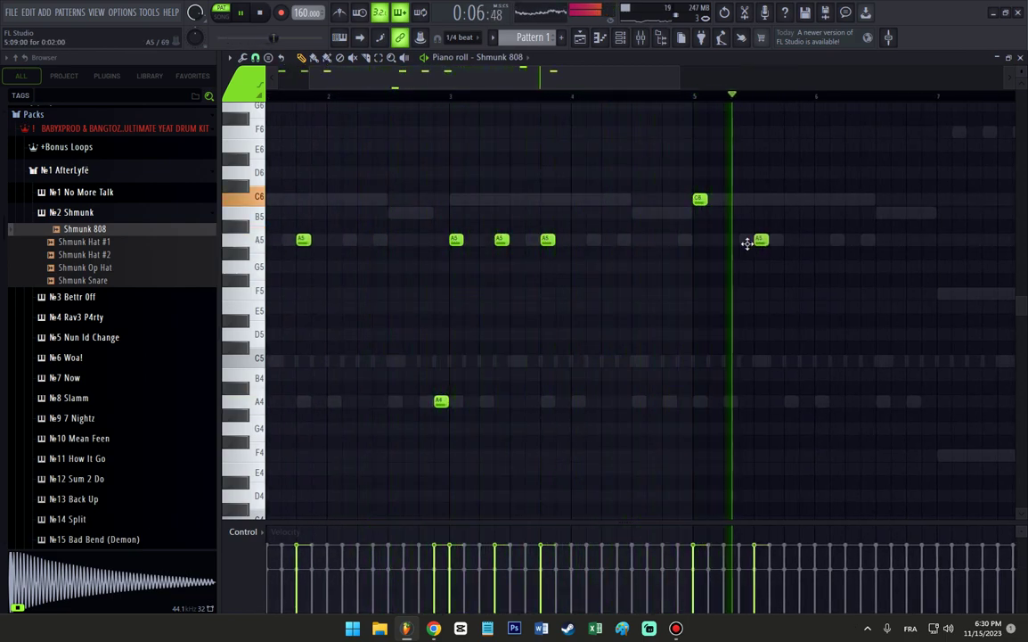
pyautogui.press('space')
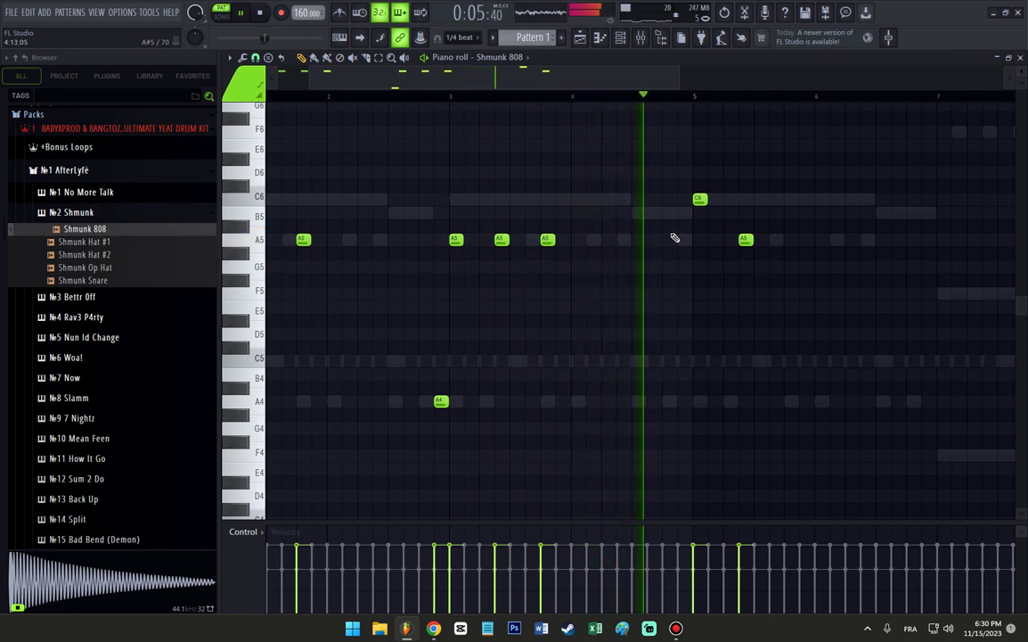
pyautogui.click(790, 238)
pyautogui.press('space')
pyautogui.click(700, 95)
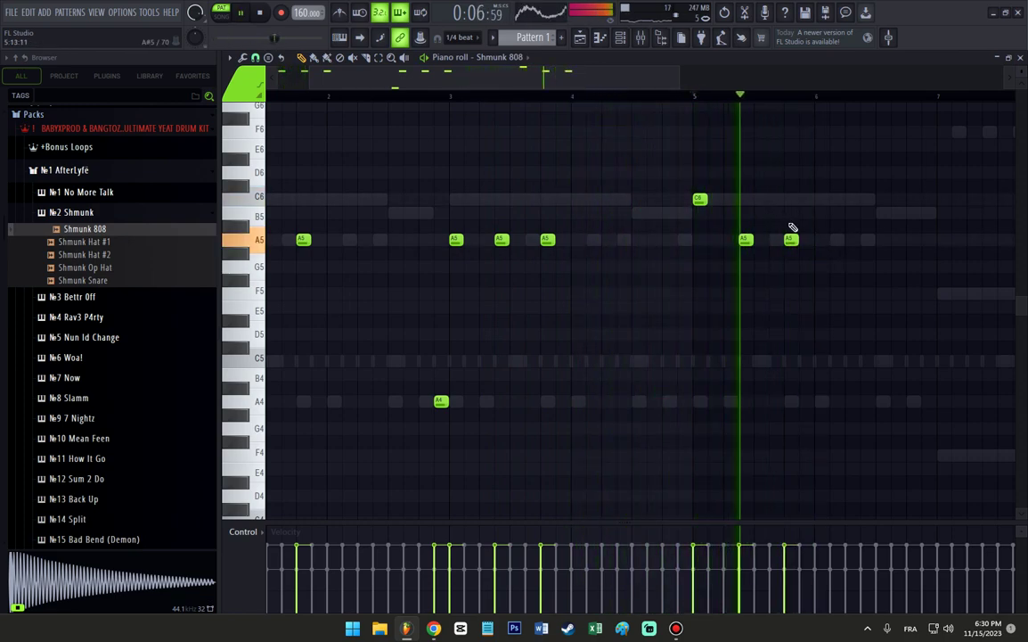
# Add two C6 808 notes at steps 13 and 15 of bar 4 and drop the first one's velocity to near zero.
pyautogui.press('space')
pyautogui.click(669, 198)
pyautogui.click(684, 198)
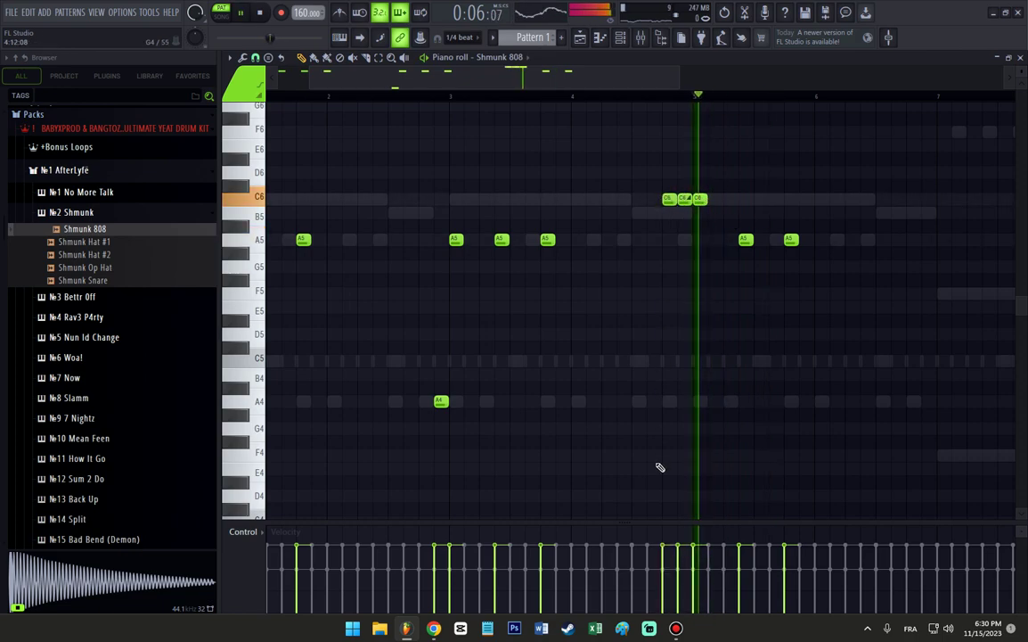
pyautogui.press('space')
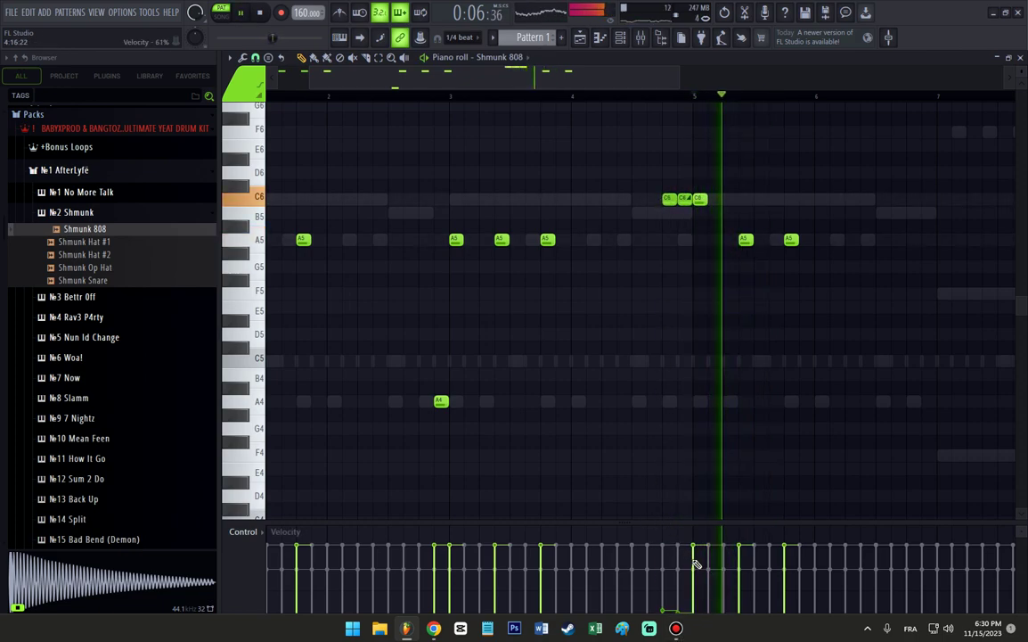
pyautogui.press('space')
pyautogui.press('space')
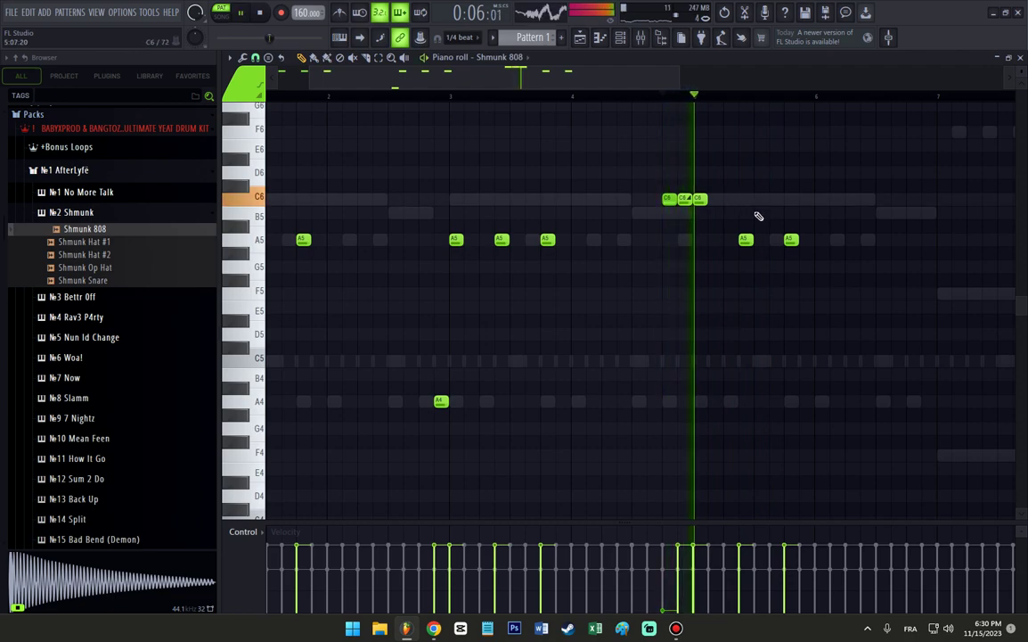
# Add an A5 808 note at step 5 of bar 6.
pyautogui.click(836, 242)
pyautogui.moveTo(837, 242); pyautogui.dragTo(851, 241)
pyautogui.scroll(-2, 829, 282)
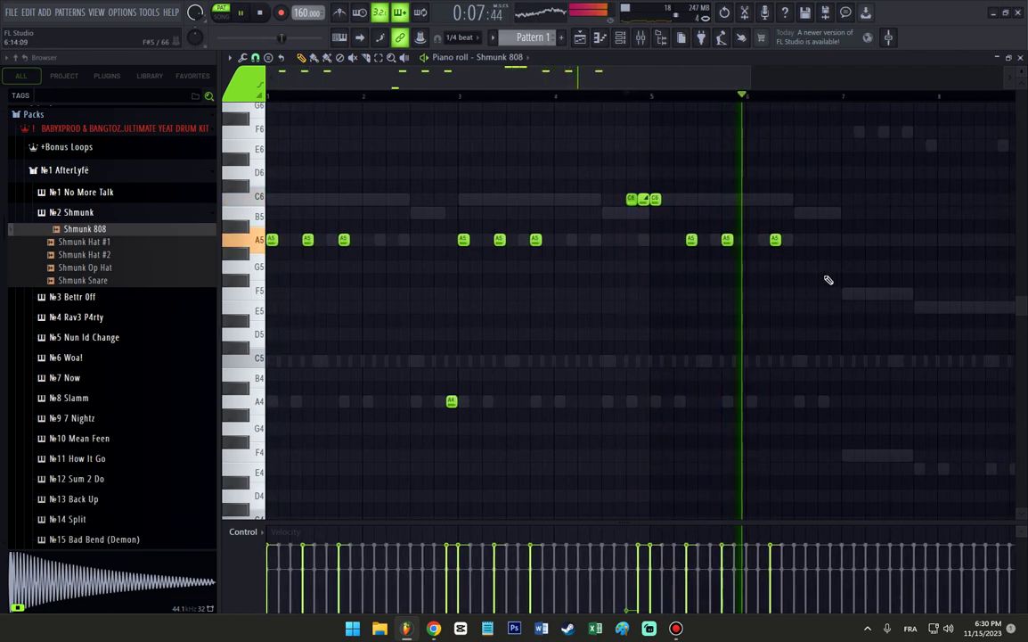
# Add F5 808 notes at steps 1 and 7 of bar 7 and an E5 note at its step 13.
pyautogui.click(848, 295)
pyautogui.click(881, 297)
pyautogui.click(916, 294)
pyautogui.press('space')
pyautogui.moveTo(919, 296); pyautogui.dragTo(919, 311)
pyautogui.press('space')
# Add E5 808 notes at steps 5, 11, 13 and 15 of bar 8.
pyautogui.scroll(-2, 917, 309)
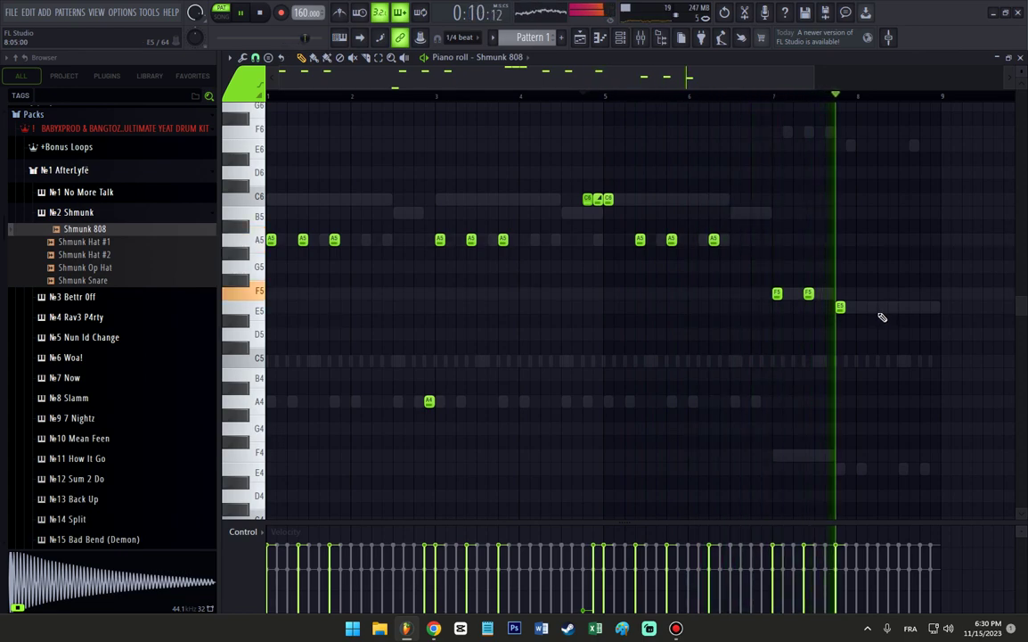
pyautogui.click(883, 309)
pyautogui.click(913, 309)
pyautogui.click(925, 308)
# Split the E5 808 note at step 13 of bar 8 into two shorter repeated notes.
pyautogui.keyDown('ctrl'); pyautogui.click(925, 308); pyautogui.keyUp('ctrl')
pyautogui.hotkey('alt', 'a')
pyautogui.moveTo(466, 288); pyautogui.dragTo(467, 298)
pyautogui.moveTo(584, 270); pyautogui.dragTo(589, 283)
pyautogui.click(594, 395)
# Raise the group of E5 808 notes at the end of bar 8 by one octave to E6.
pyautogui.moveTo(935, 374); pyautogui.dragTo(912, 324)
pyautogui.hotkey('ctrl', 'Up')
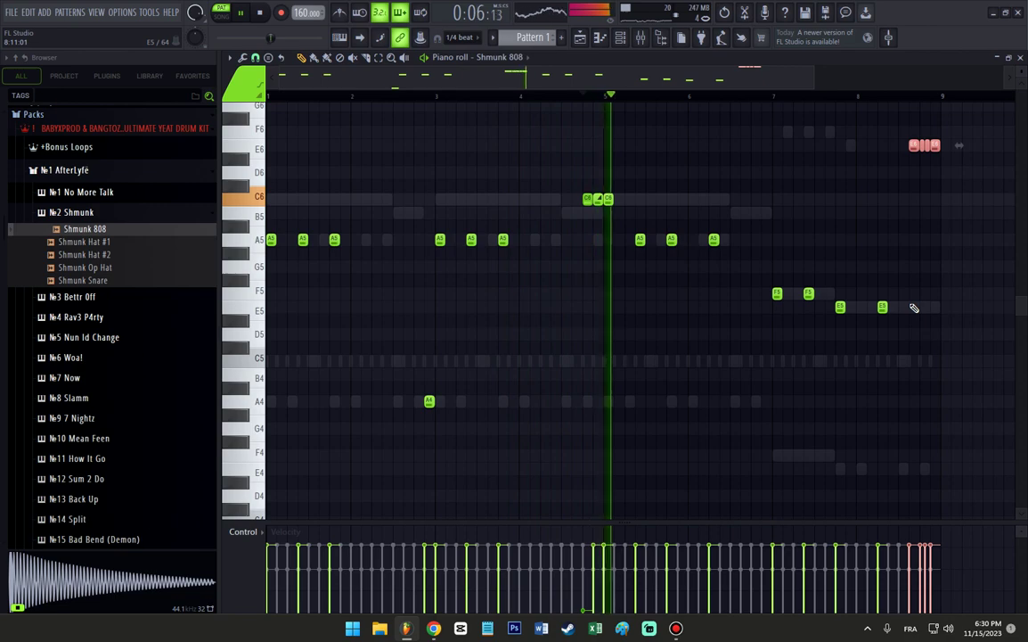
pyautogui.keyDown('ctrl'); pyautogui.click(937, 297); pyautogui.keyUp('ctrl')
pyautogui.keyDown('ctrl'); pyautogui.scroll(-2, 918, 303); pyautogui.keyUp('ctrl')
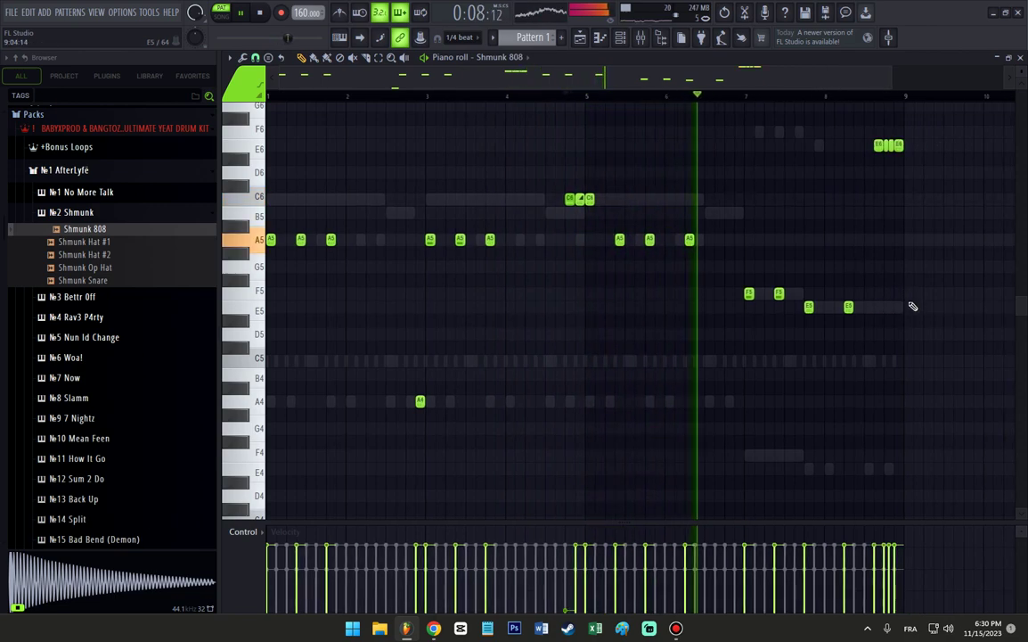
# Audition samples from the drum kit's №5 Nun Id Change and №6 Woa! folders, including Woah Snare.
pyautogui.click(628, 40)
pyautogui.click(73, 212)
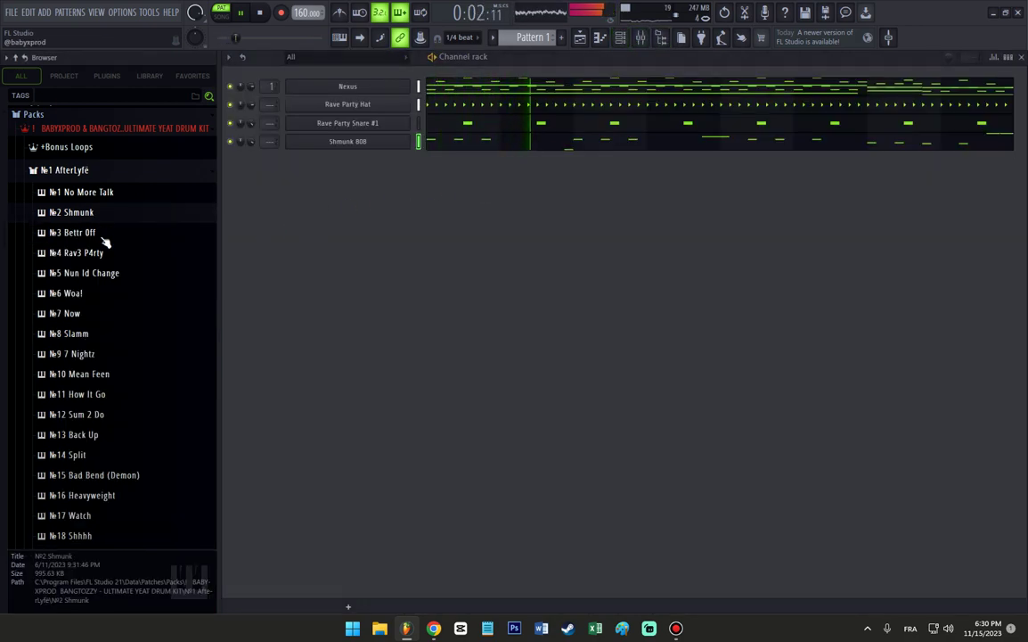
pyautogui.click(115, 273)
pyautogui.click(138, 380)
pyautogui.click(129, 328)
pyautogui.click(106, 274)
pyautogui.click(101, 294)
pyautogui.click(107, 337)
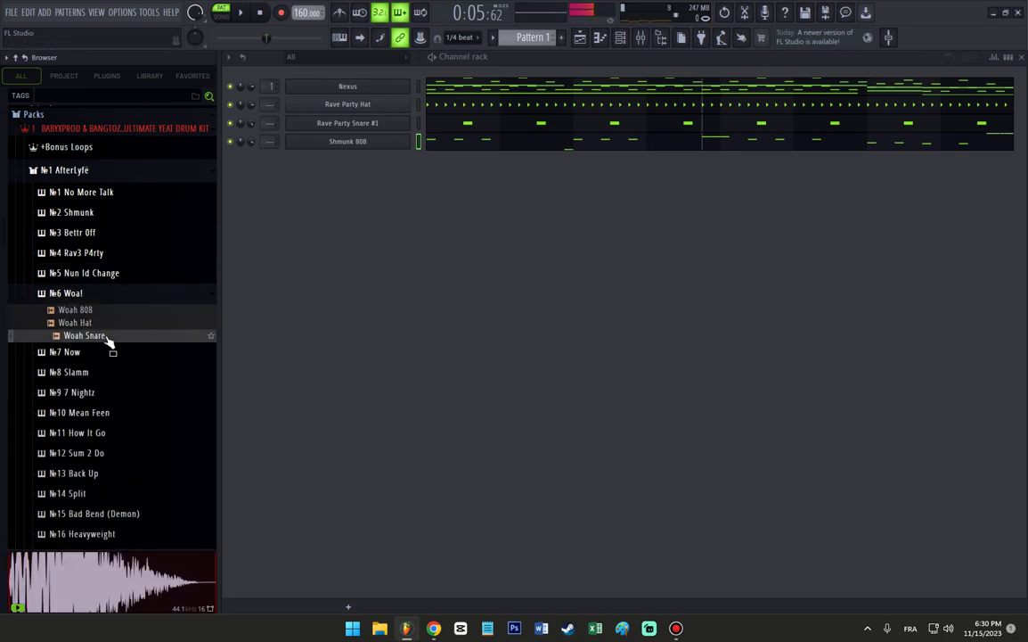
# Replace the Rave Party Snare #1 sample with Slamm Snare from the №8 Slamm folder, undoing the extra Slamm Snare channel.
pyautogui.click(98, 293)
pyautogui.click(99, 334)
pyautogui.click(105, 389)
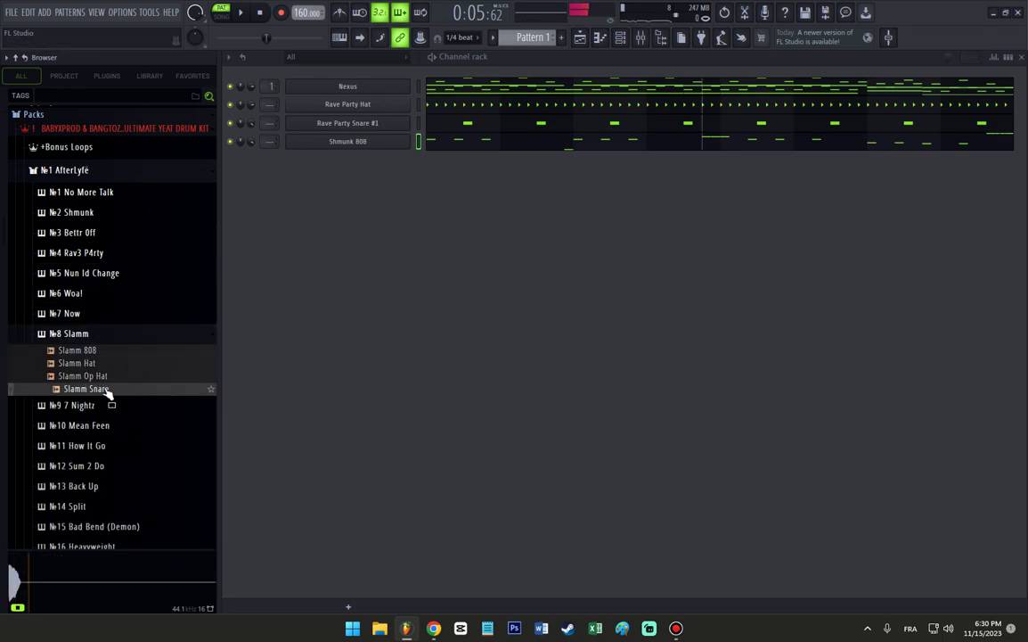
pyautogui.moveTo(326, 174); pyautogui.dragTo(353, 126)
pyautogui.moveTo(415, 399); pyautogui.dragTo(490, 329)
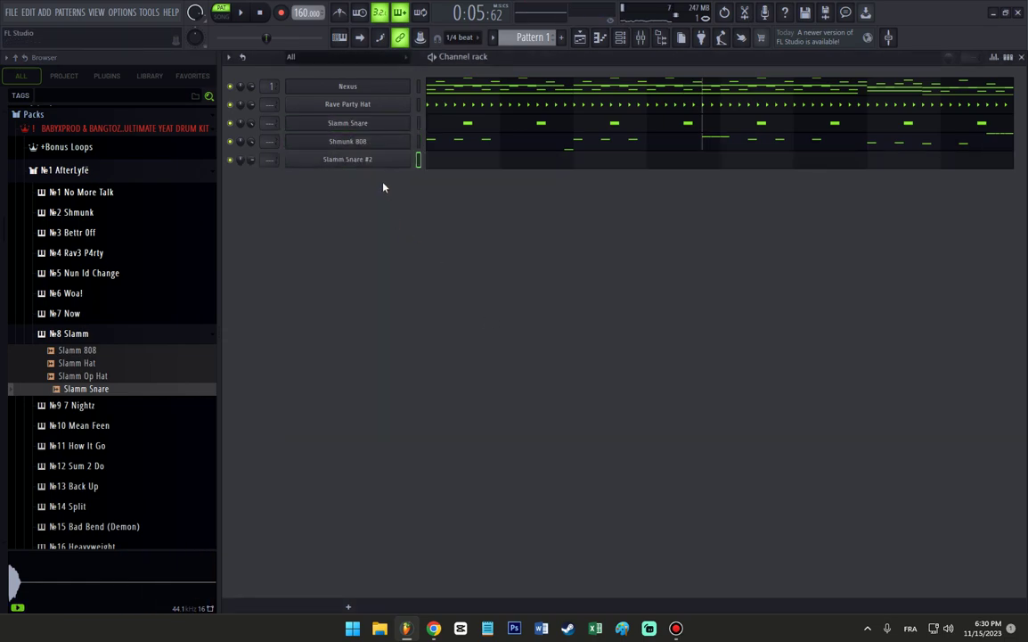
pyautogui.hotkey('ctrl', 'z')
pyautogui.press('space')
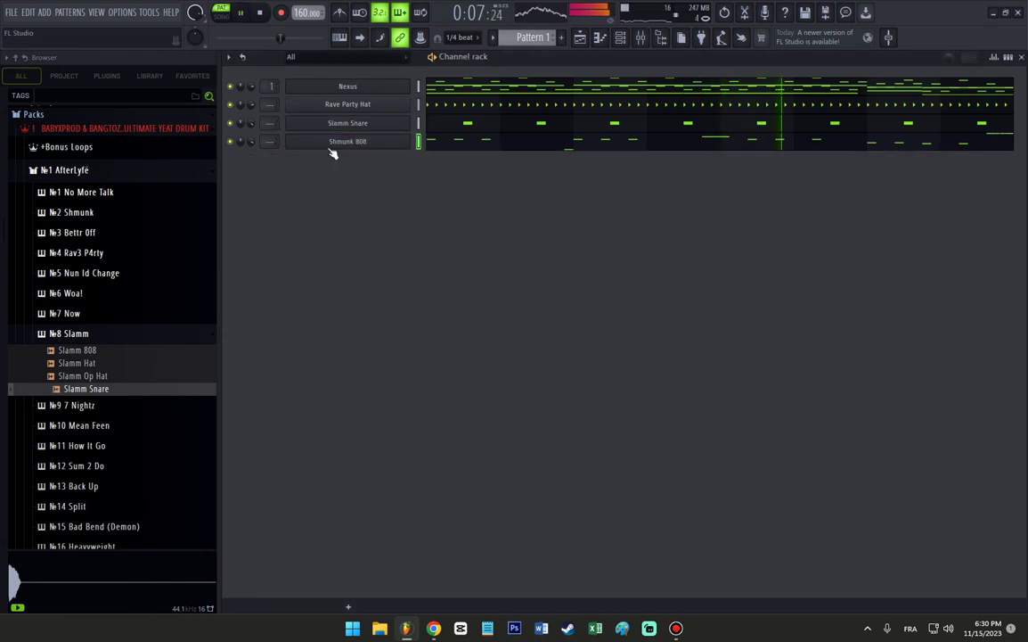
# Add 7 Nightz Snare from the №9 7 Nightz folder as a new channel below Shmunk 808.
pyautogui.click(134, 335)
pyautogui.press('space')
pyautogui.click(118, 354)
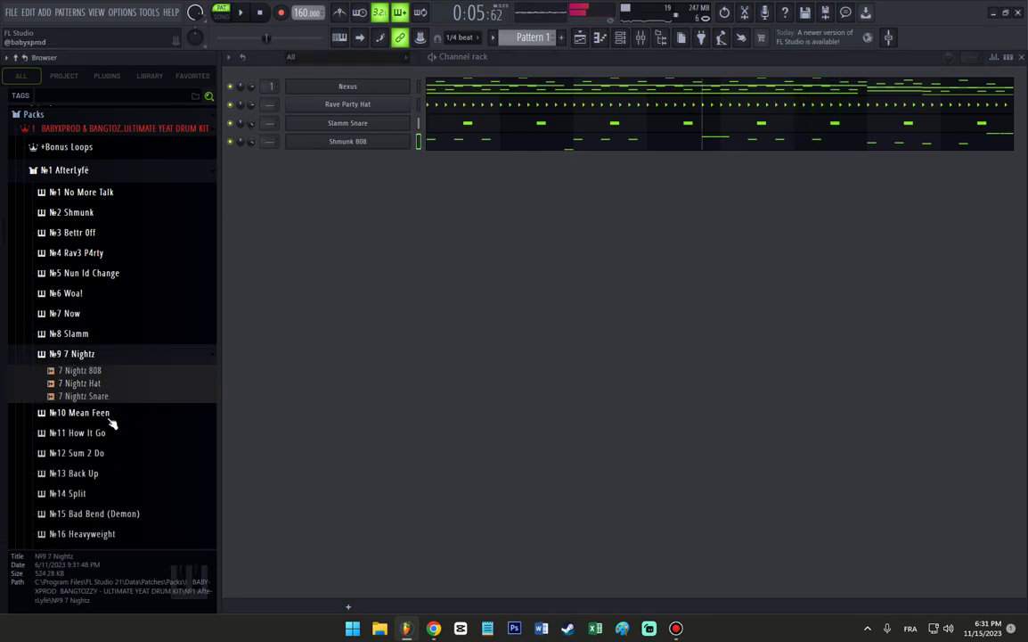
pyautogui.click(102, 398)
pyautogui.moveTo(101, 401); pyautogui.dragTo(423, 161)
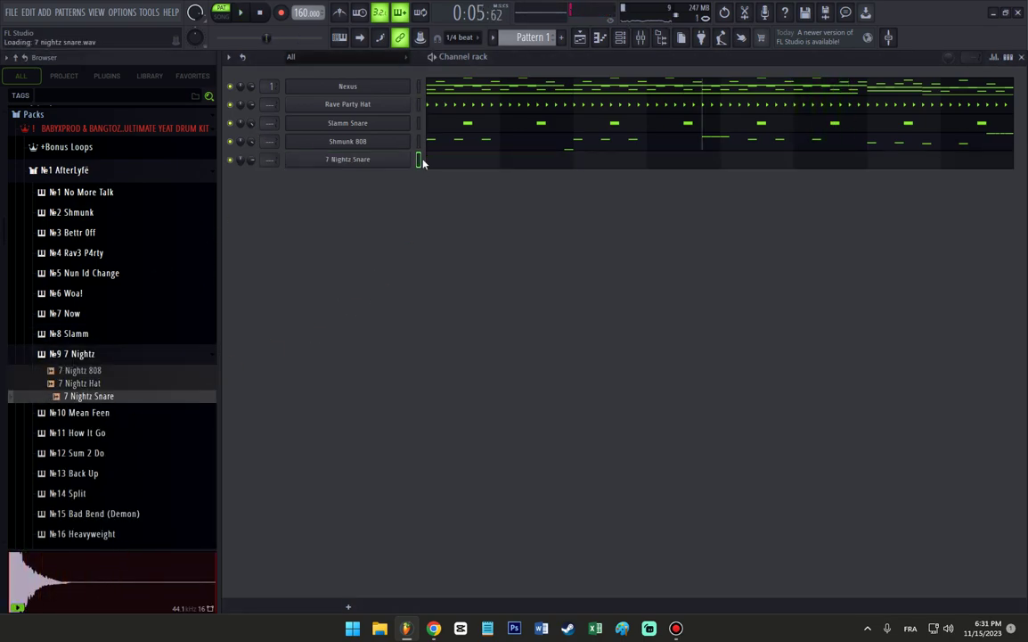
# Give the 7 Nightz Snare channel the same hits as Slamm Snare and lower its volume to about 41%.
pyautogui.click(401, 161)
pyautogui.press('space')
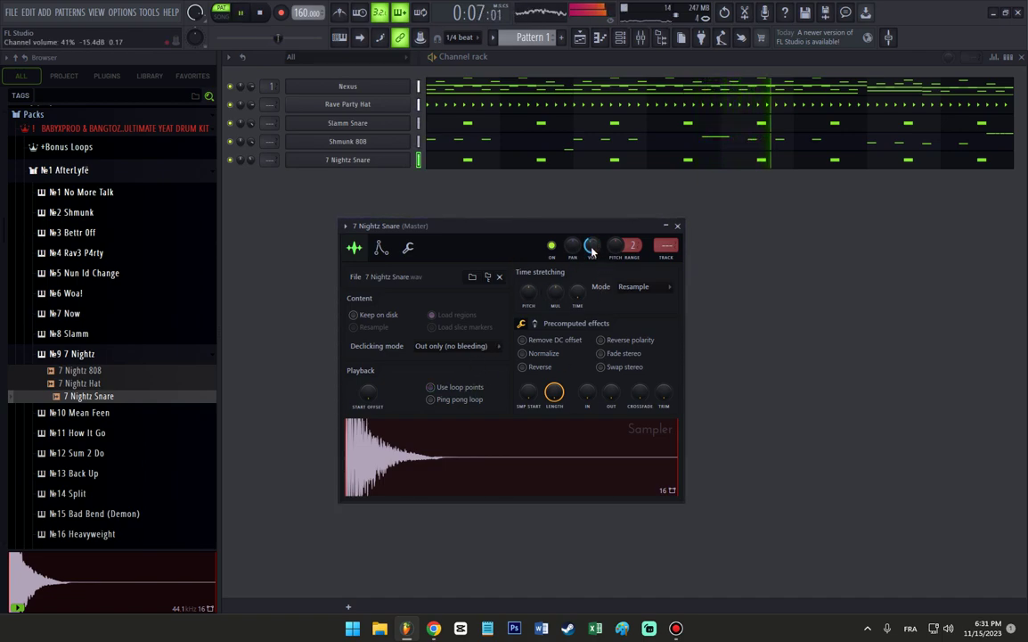
pyautogui.click(775, 327)
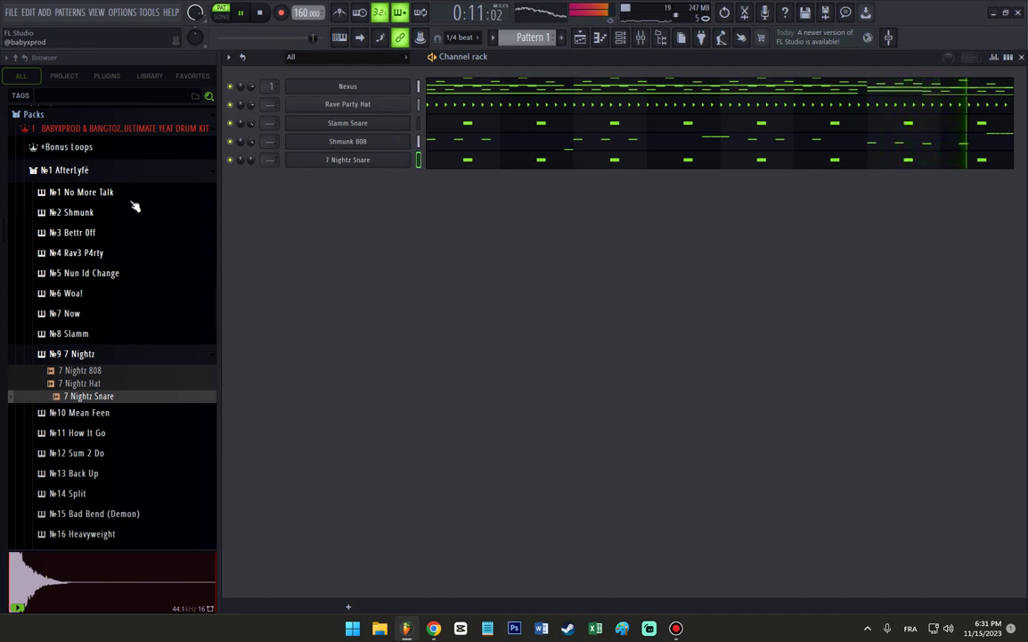
# Add the favorite [8zero8] ghost kick as a channel, with channel volume 100% and volume multiplier about 116%.
pyautogui.click(201, 76)
pyautogui.moveTo(96, 130); pyautogui.dragTo(339, 226)
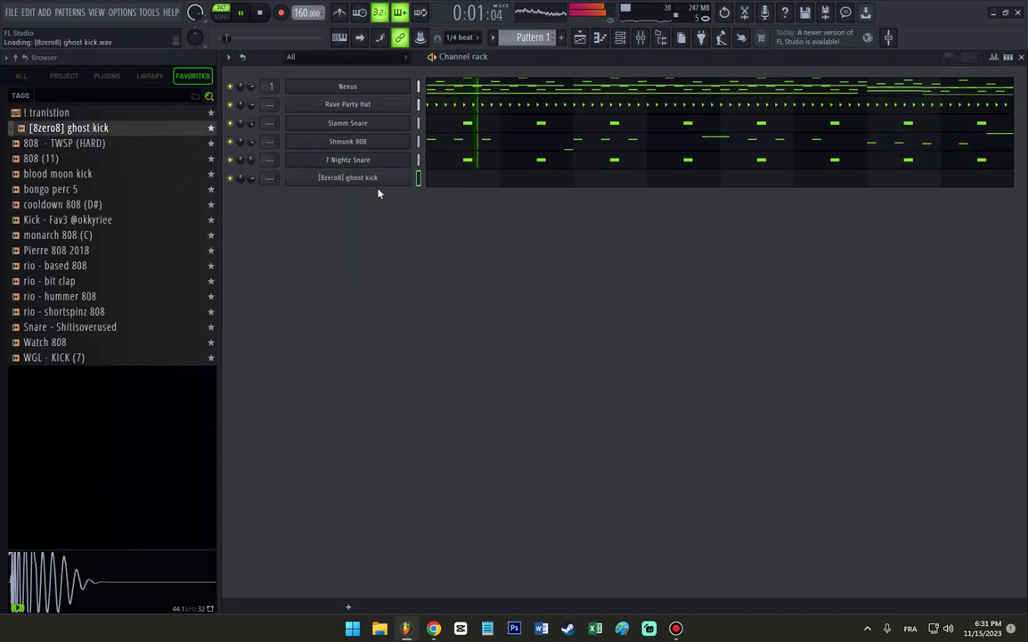
pyautogui.moveTo(552, 282); pyautogui.dragTo(537, 241)
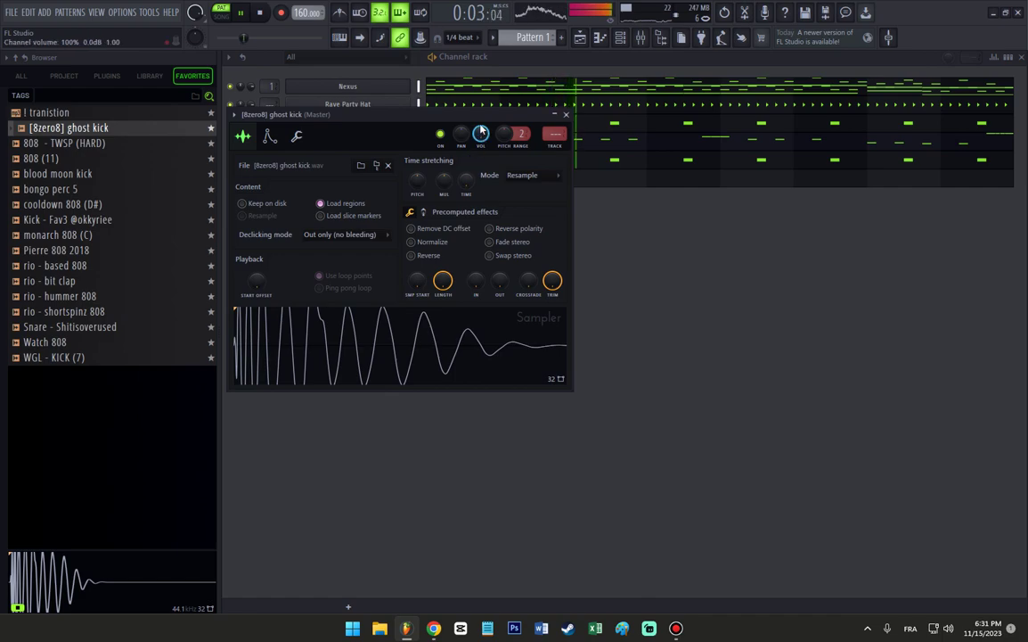
pyautogui.click(297, 136)
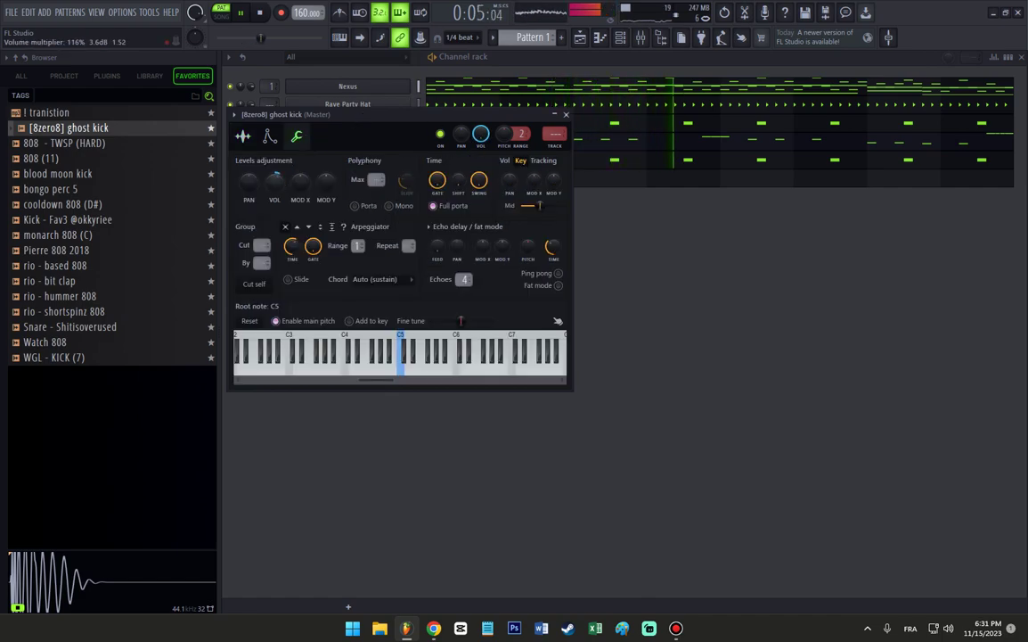
pyautogui.click(723, 282)
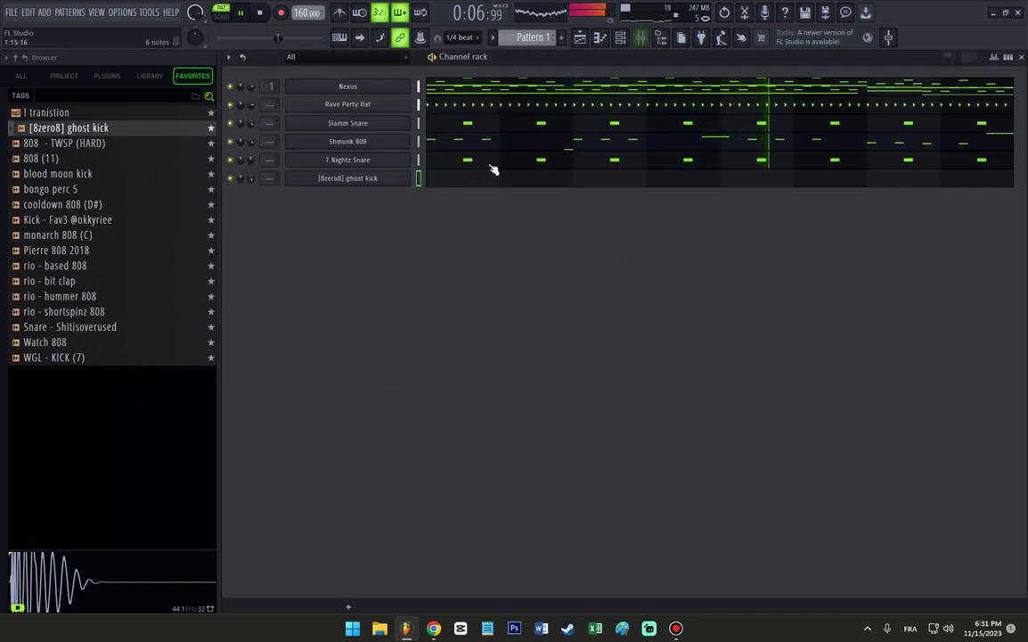
# Place C5 ghost kick notes at steps 1, 7 and 13 of bars 1 and 3.
pyautogui.click(487, 177)
pyautogui.press('space')
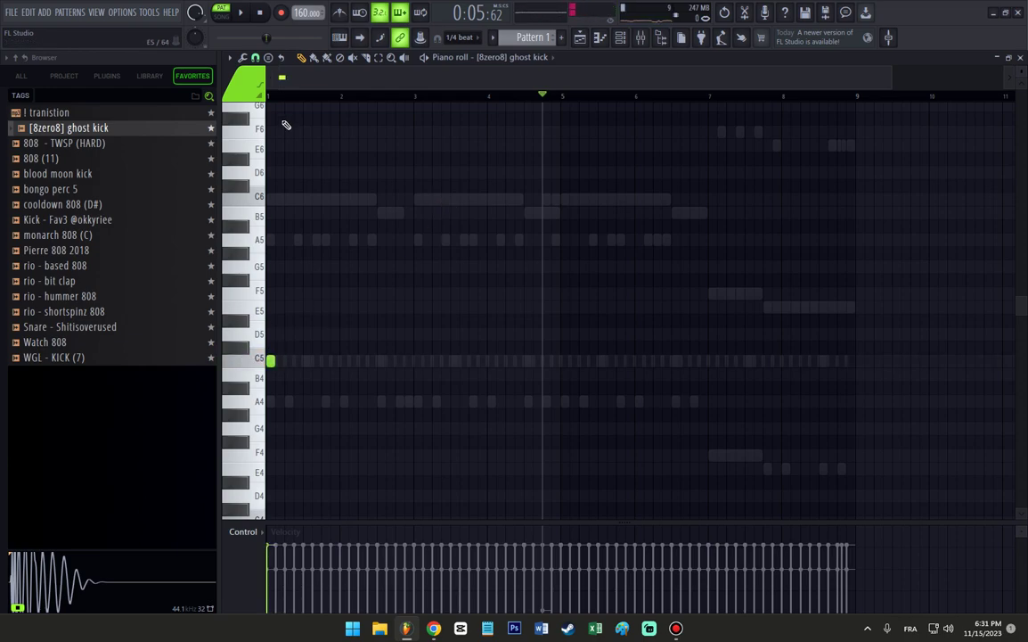
pyautogui.click(298, 361)
pyautogui.press('space')
pyautogui.click(323, 361)
pyautogui.click(418, 360)
pyautogui.click(446, 361)
pyautogui.click(473, 361)
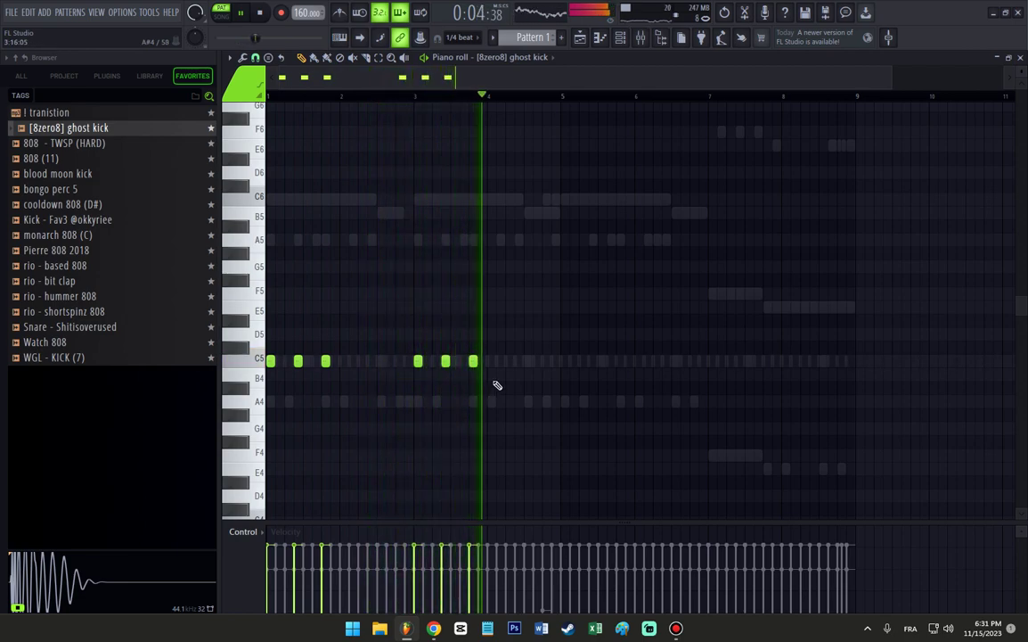
# Place C5 ghost kick notes at steps 1, 7 and 13 of bar 5.
pyautogui.click(565, 361)
pyautogui.click(593, 361)
pyautogui.click(620, 361)
# Place C5 ghost kick notes at steps 1, 7 and 13 of bar 7.
pyautogui.click(710, 361)
pyautogui.click(749, 361)
pyautogui.press('space')
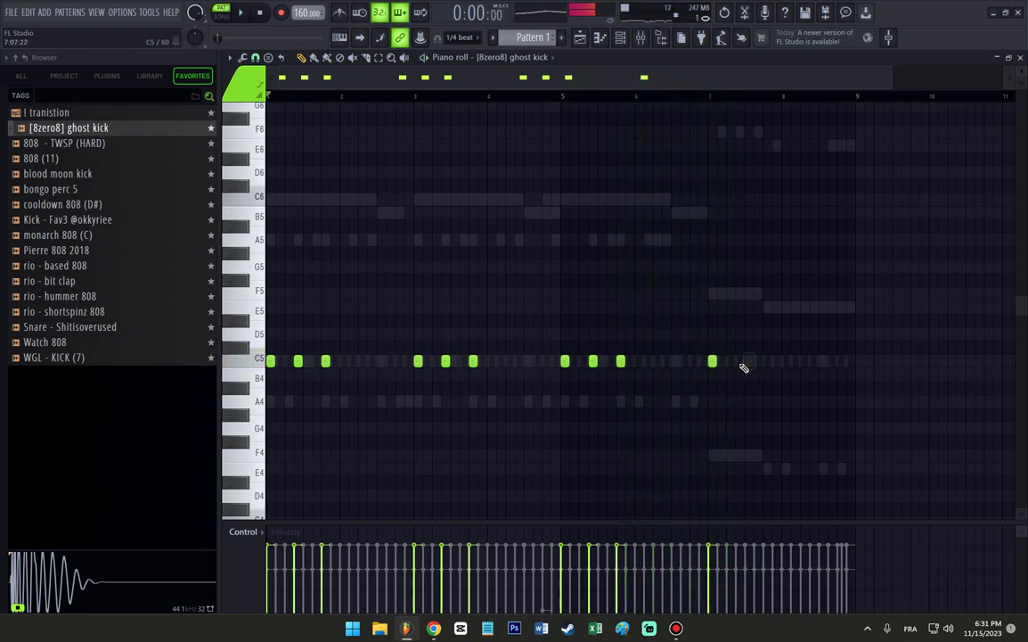
pyautogui.click(739, 361)
pyautogui.press('space')
pyautogui.click(756, 361)
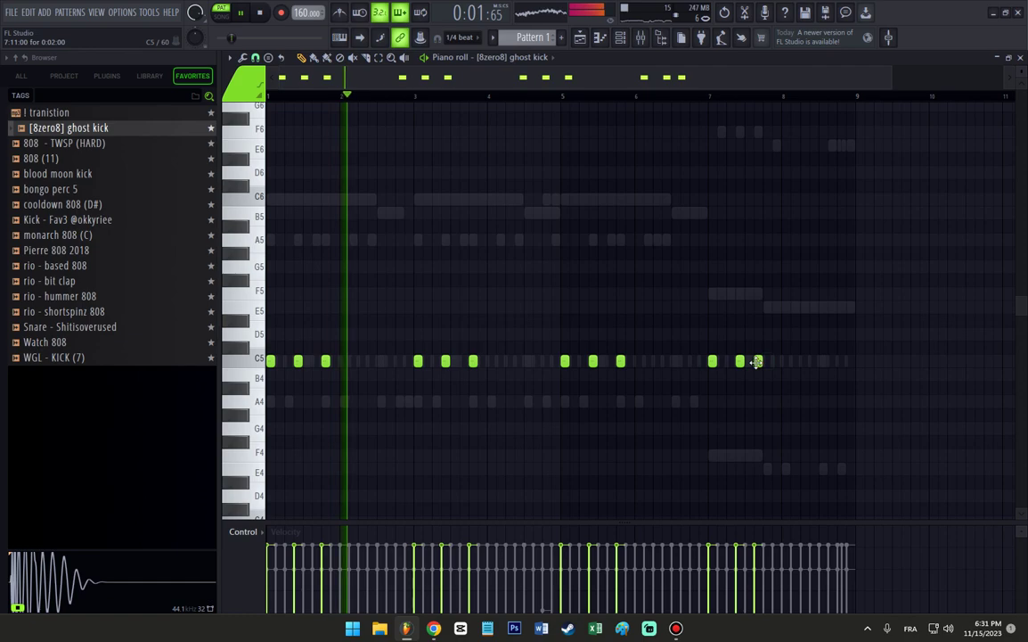
pyautogui.moveTo(757, 361); pyautogui.dragTo(767, 361)
# Place C5 ghost kick notes at steps 5 and 15 of bar 8.
pyautogui.click(850, 361)
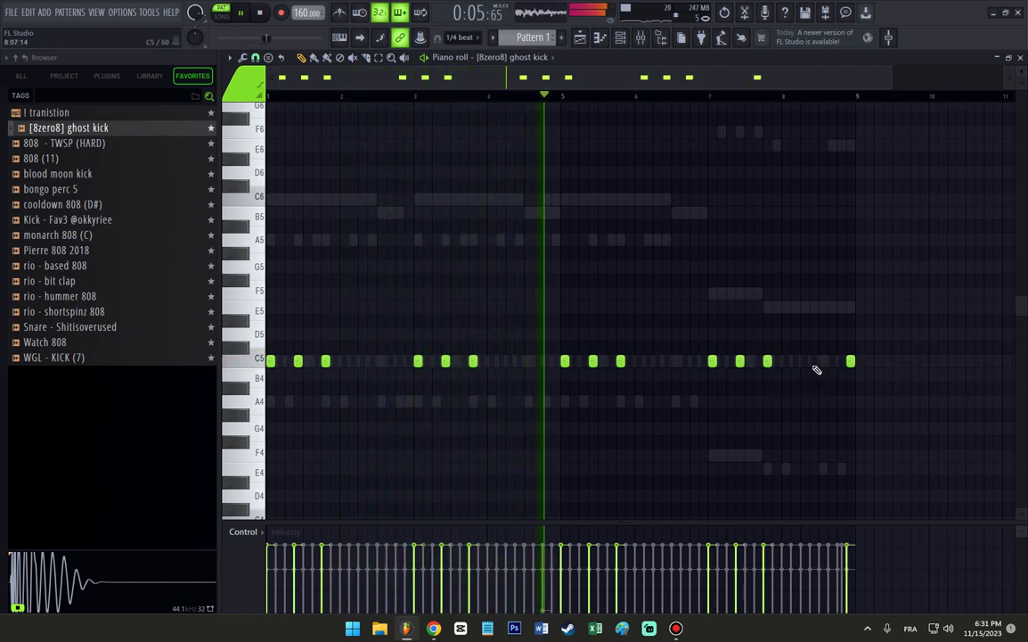
pyautogui.click(809, 361)
pyautogui.rightClick(816, 360)
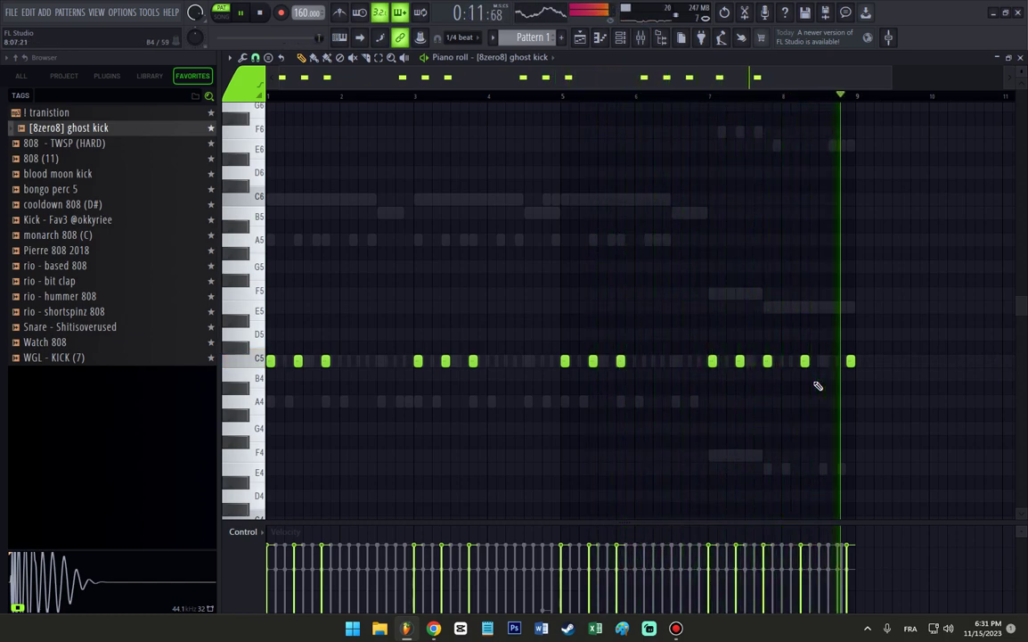
# Route all channels to their own mixer tracks, starting from the Nexus track on insert 1.
pyautogui.click(622, 38)
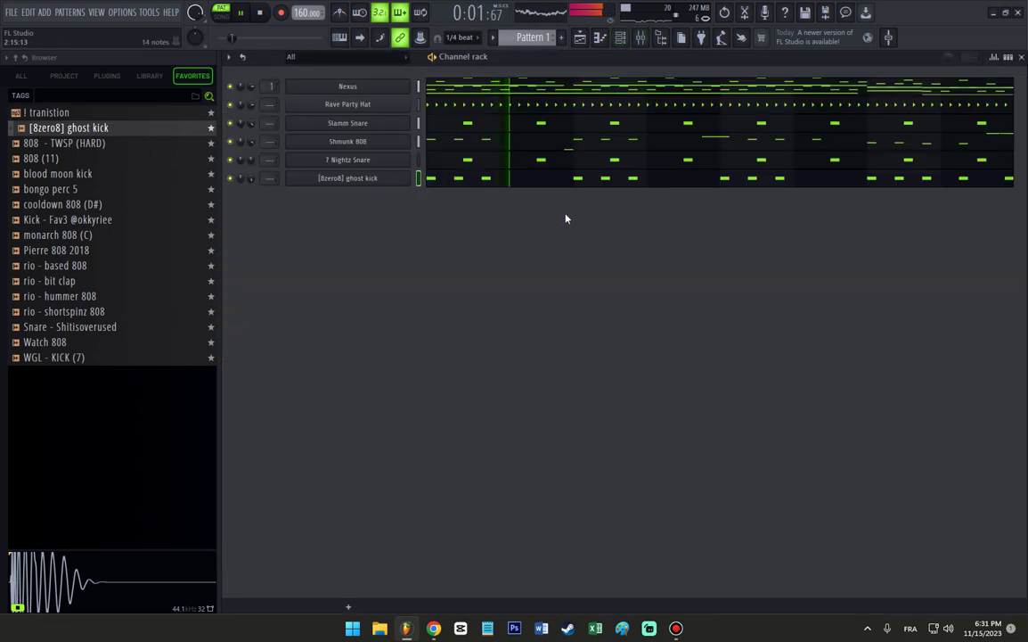
pyautogui.click(639, 41)
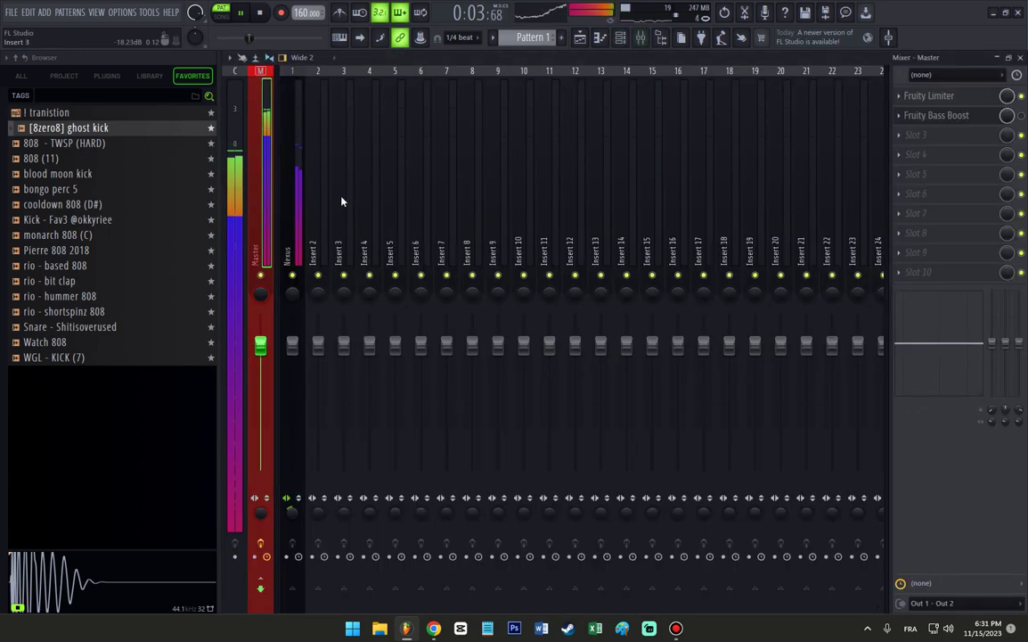
pyautogui.click(300, 198)
pyautogui.hotkey('ctrl', 'shift', 'l')
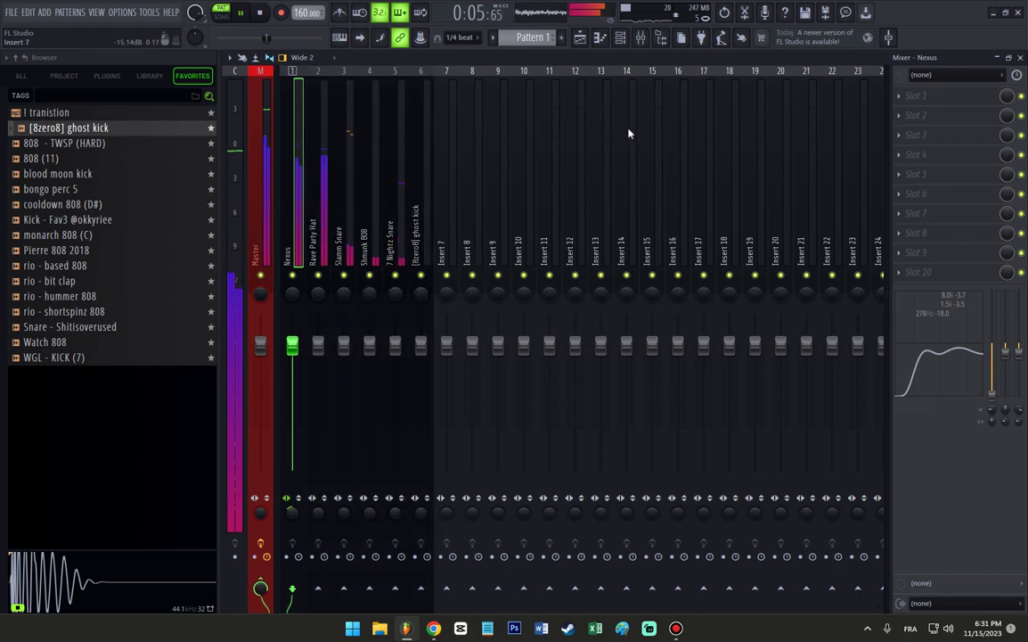
# Clone the Nexus channel and move the copy below the [8zero8] ghost kick channel.
pyautogui.click(626, 45)
pyautogui.rightClick(424, 89)
pyautogui.click(446, 204)
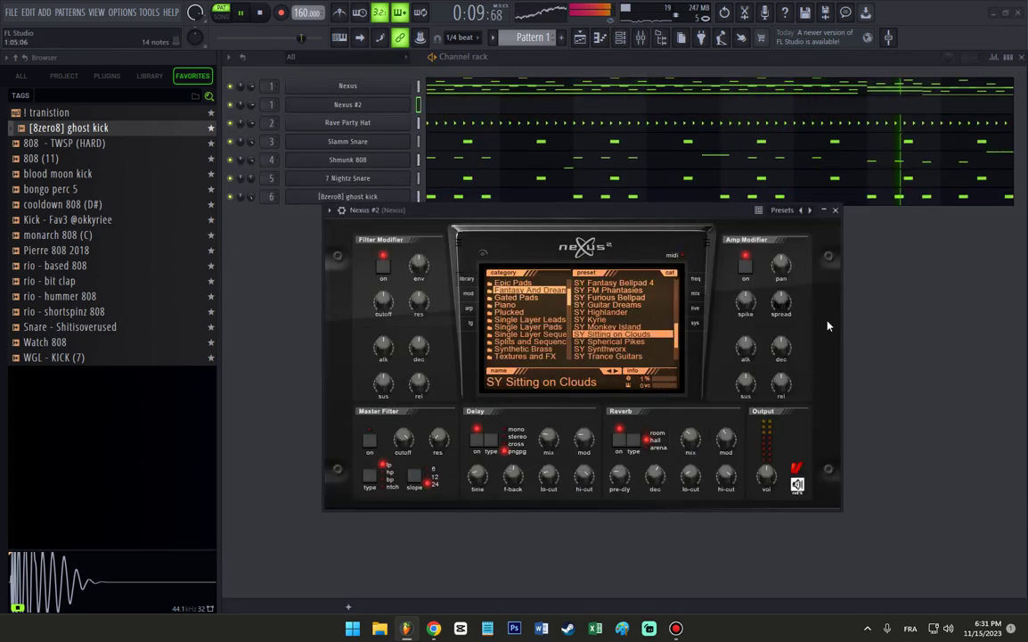
pyautogui.press('Escape')
pyautogui.hotkey('alt', 'Down')
pyautogui.hotkey('alt', 'Down')
pyautogui.hotkey('alt', 'Down')
pyautogui.hotkey('alt', 'Down')
pyautogui.hotkey('alt', 'Down')
# Stop playback and load the SY Trance Guitars preset in Nexus #2, trying SY Spherical Pikes first.
pyautogui.press('space')
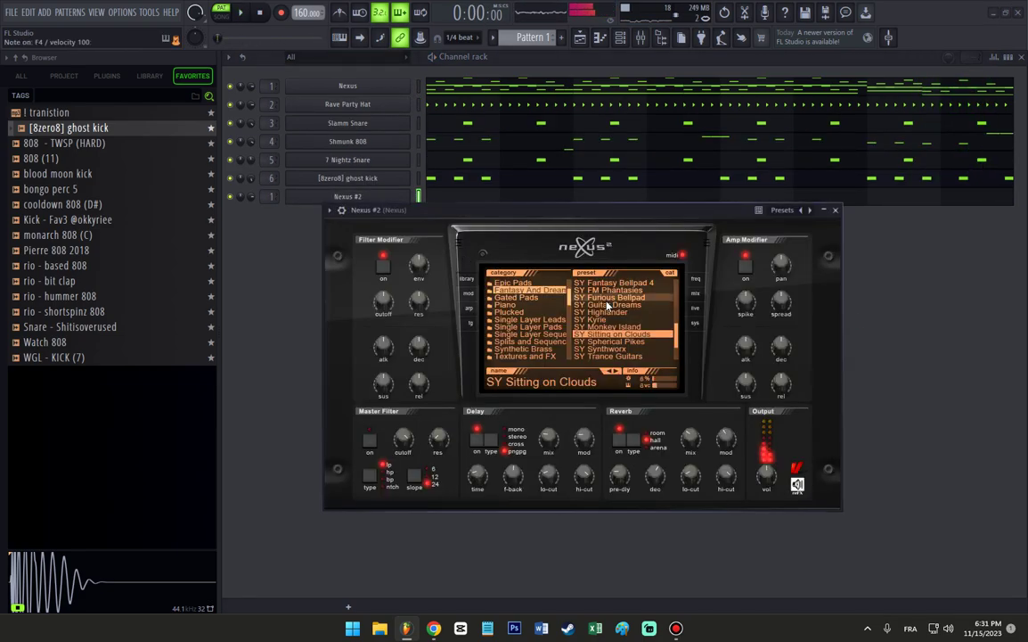
pyautogui.click(618, 344)
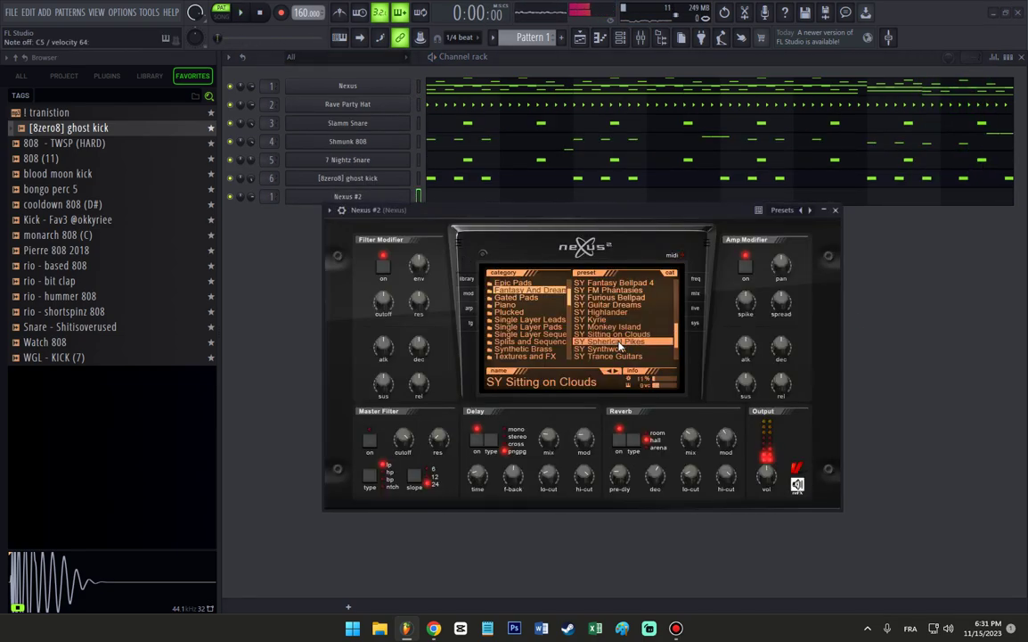
pyautogui.click(644, 356)
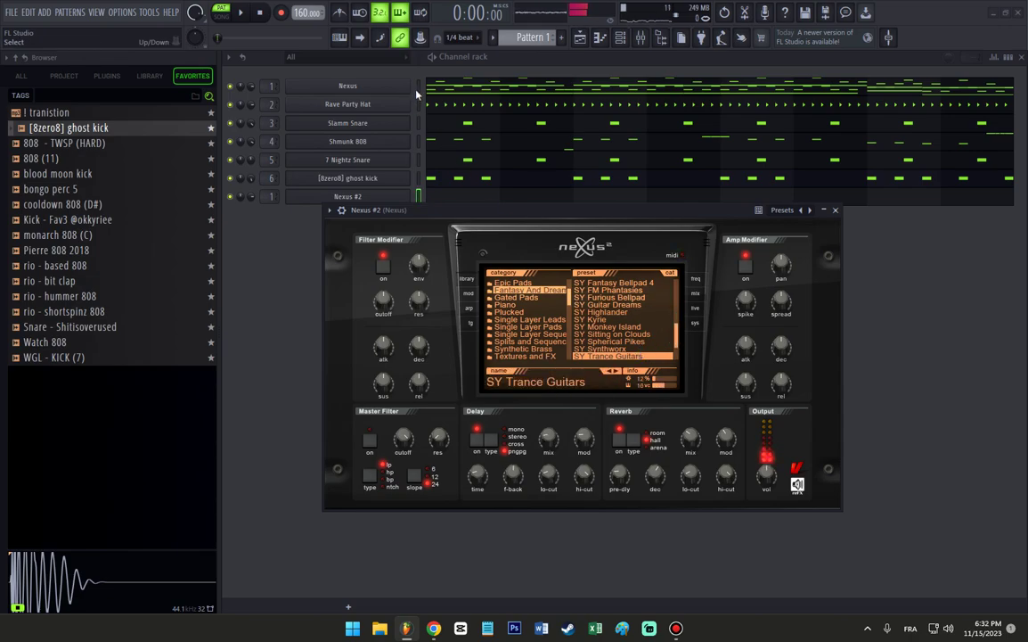
# Copy the melody notes from the Nexus channel to Nexus #2, mute the original Nexus and play the pattern.
pyautogui.click(417, 88)
pyautogui.click(419, 196)
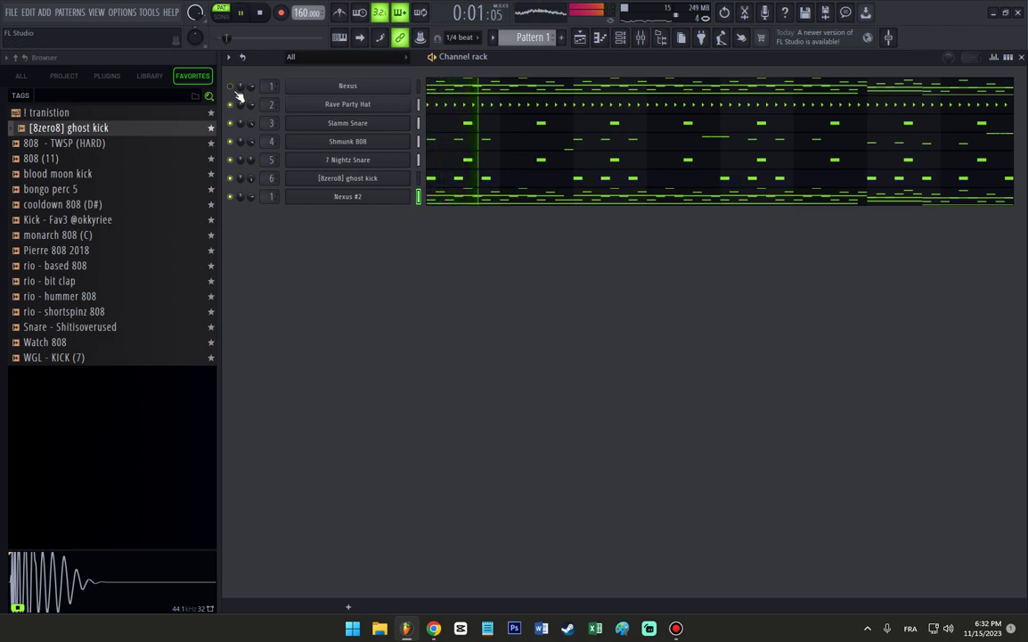
# Lower the Rave Party Hat channel's volume to about 72%.
pyautogui.scroll(-9, 254, 198)
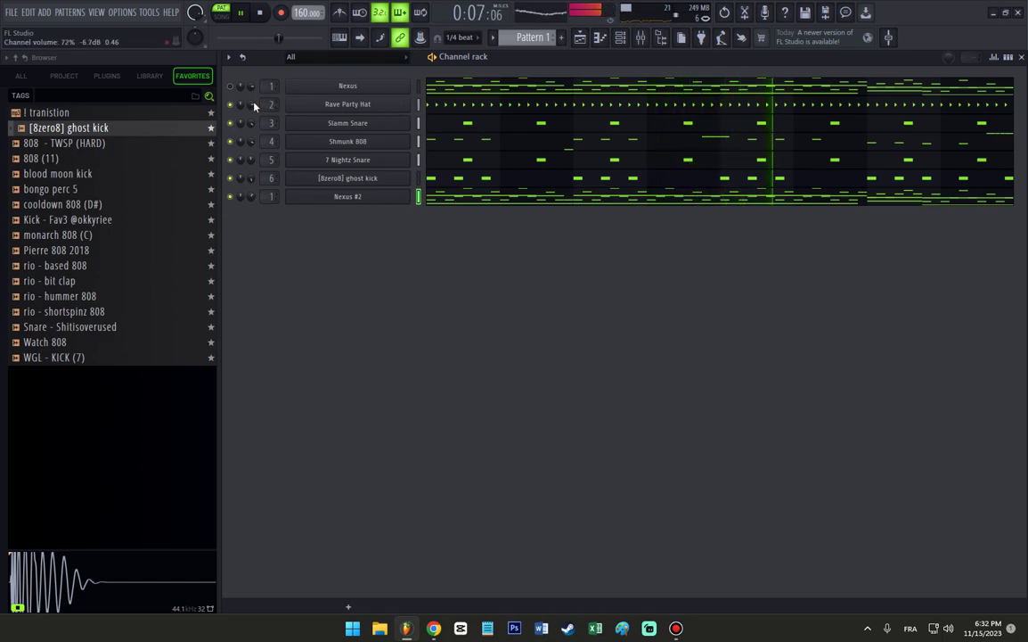
# Set the Rave Party Hat sample's quick fade out to about 35%.
pyautogui.click(329, 104)
pyautogui.click(761, 363)
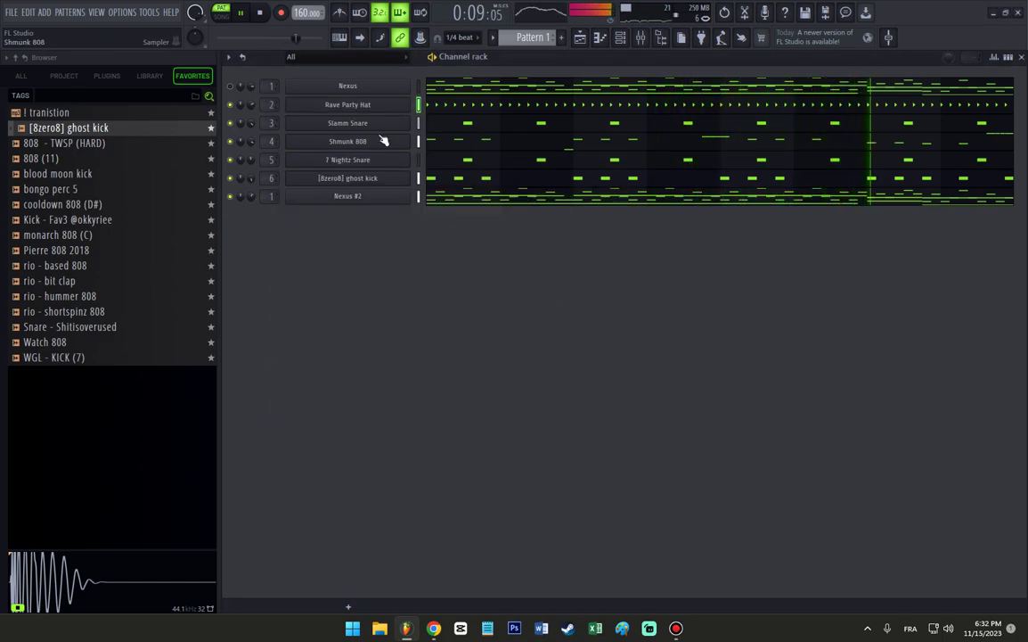
pyautogui.click(364, 109)
pyautogui.moveTo(554, 328); pyautogui.dragTo(553, 296)
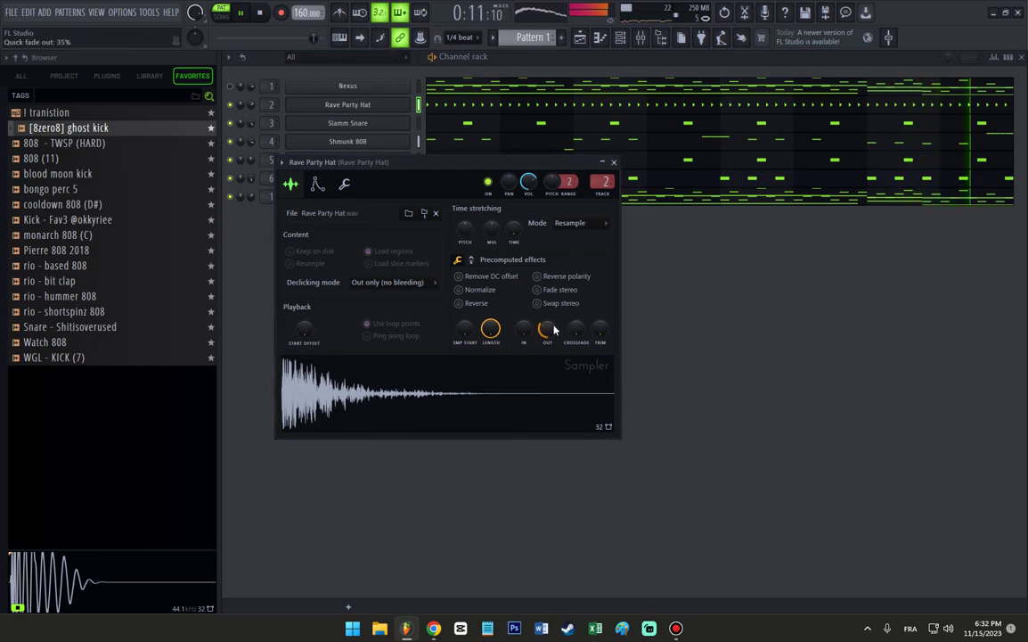
pyautogui.click(753, 358)
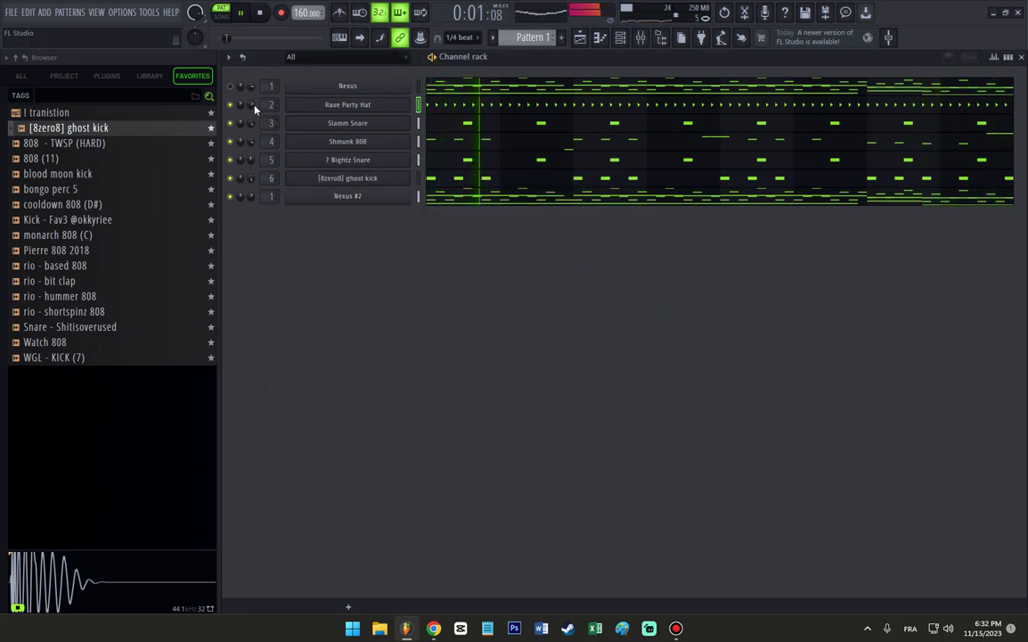
# Show all browser content and collapse the 7 Nightz and AfterLyfe folders of the drum kit.
pyautogui.click(22, 79)
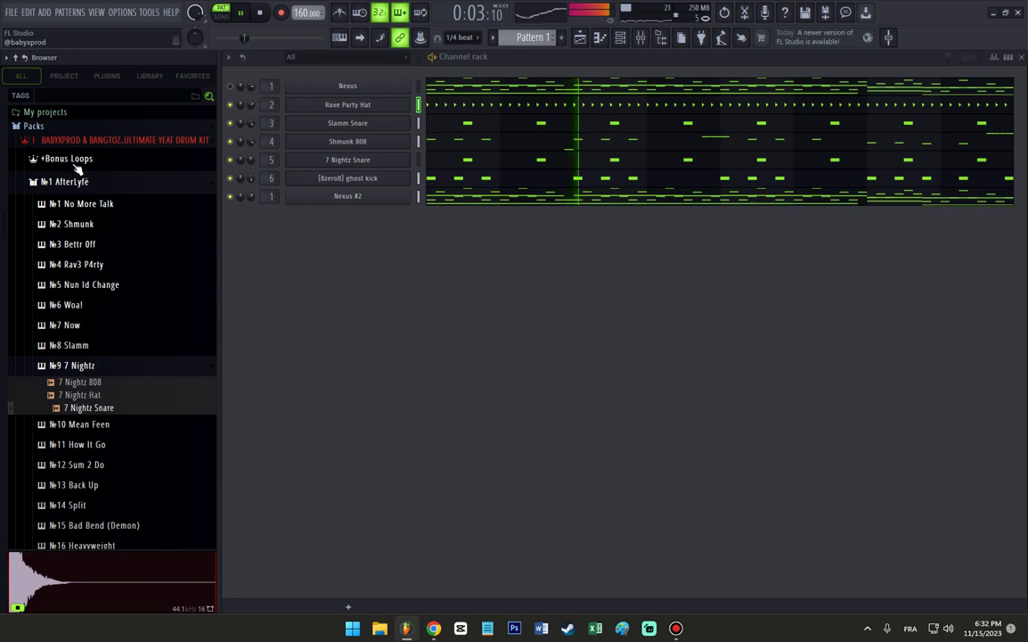
pyautogui.click(109, 365)
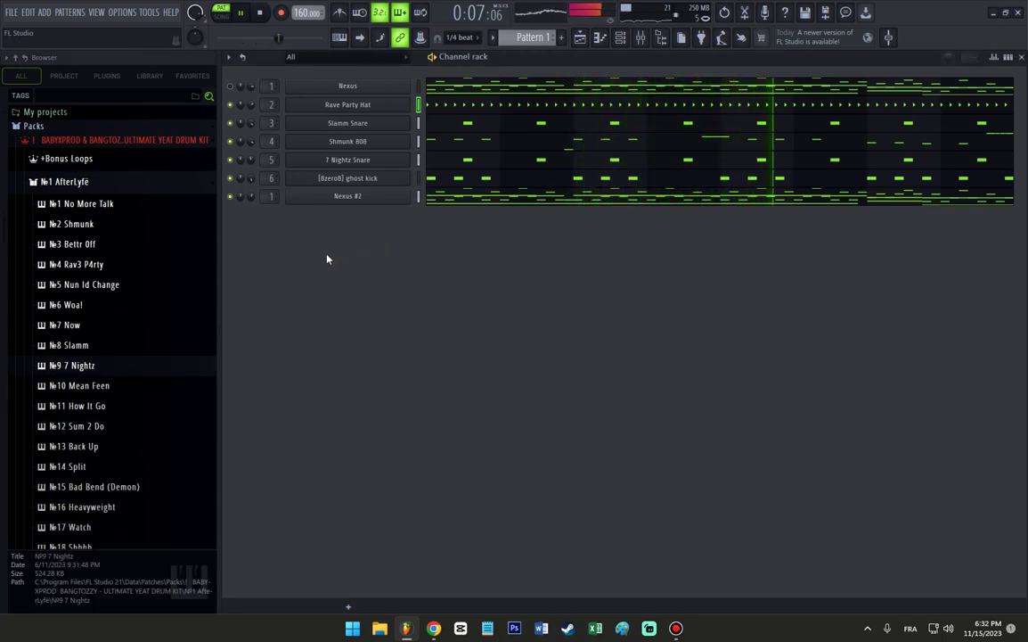
pyautogui.click(142, 184)
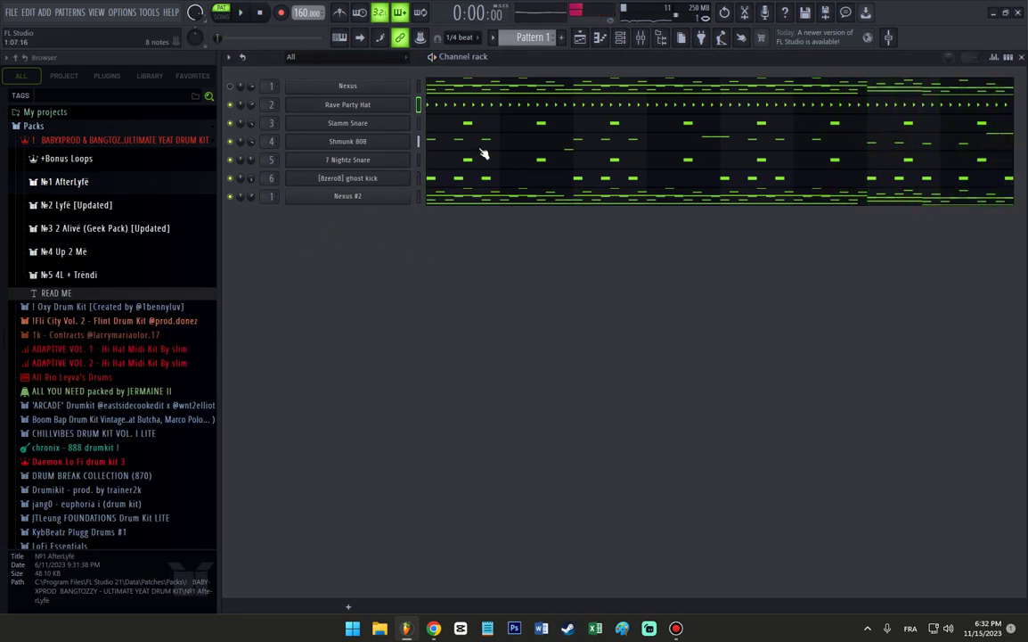
# Solo the Nexus channel and route the Nexus #2 mixer track only to the Nexus track.
pyautogui.rightClick(230, 85)
pyautogui.click(640, 37)
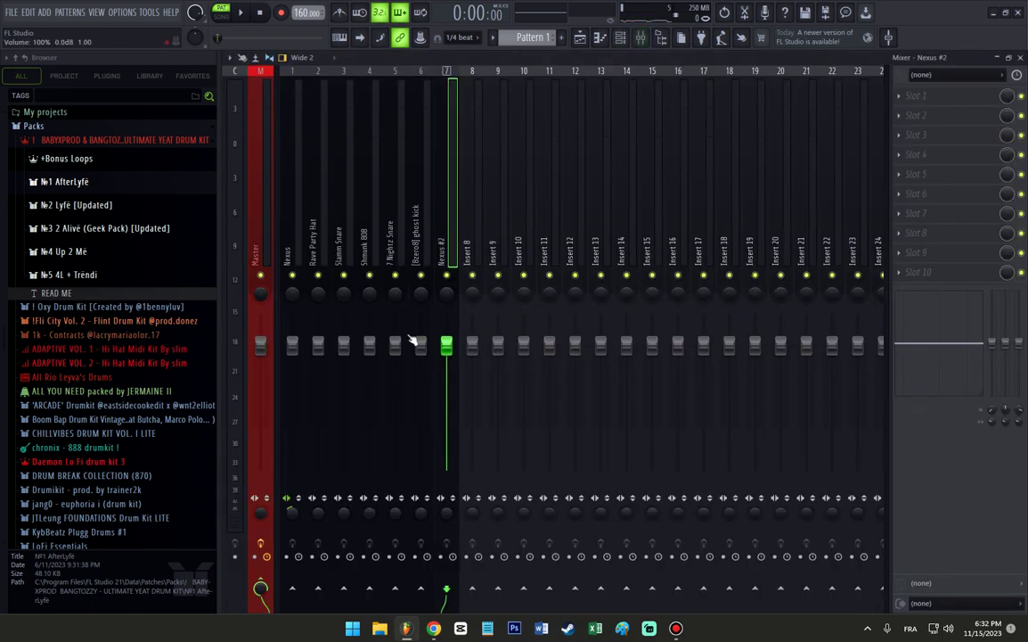
pyautogui.rightClick(291, 589)
pyautogui.click(326, 570)
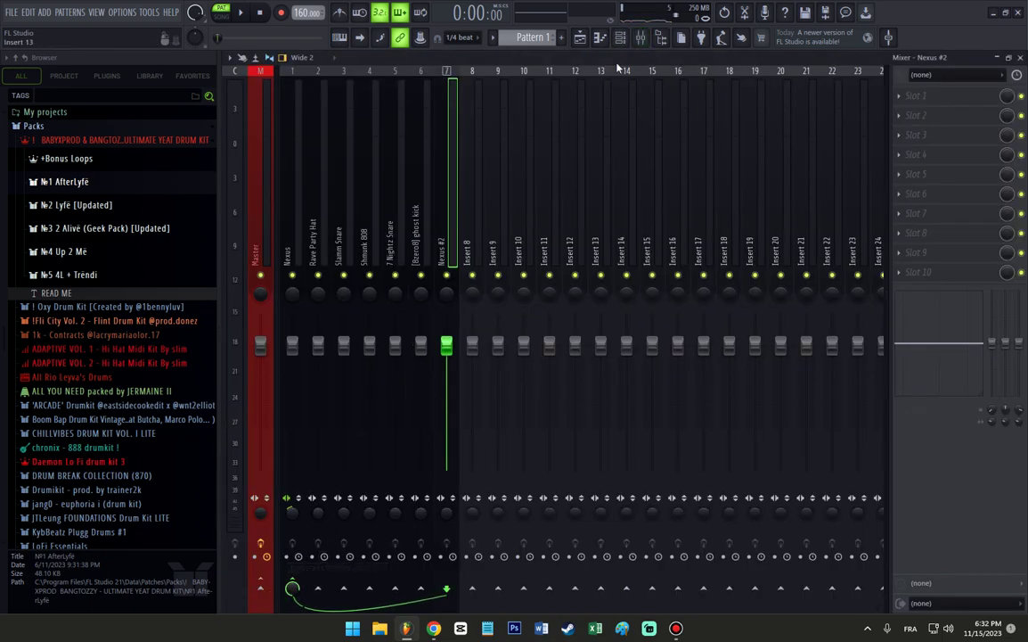
pyautogui.press('F9')
# Audition samples in the Tay On The Track Reese Bass kit and add Reese Bass 5 as a new channel.
pyautogui.scroll(-5, 98, 457)
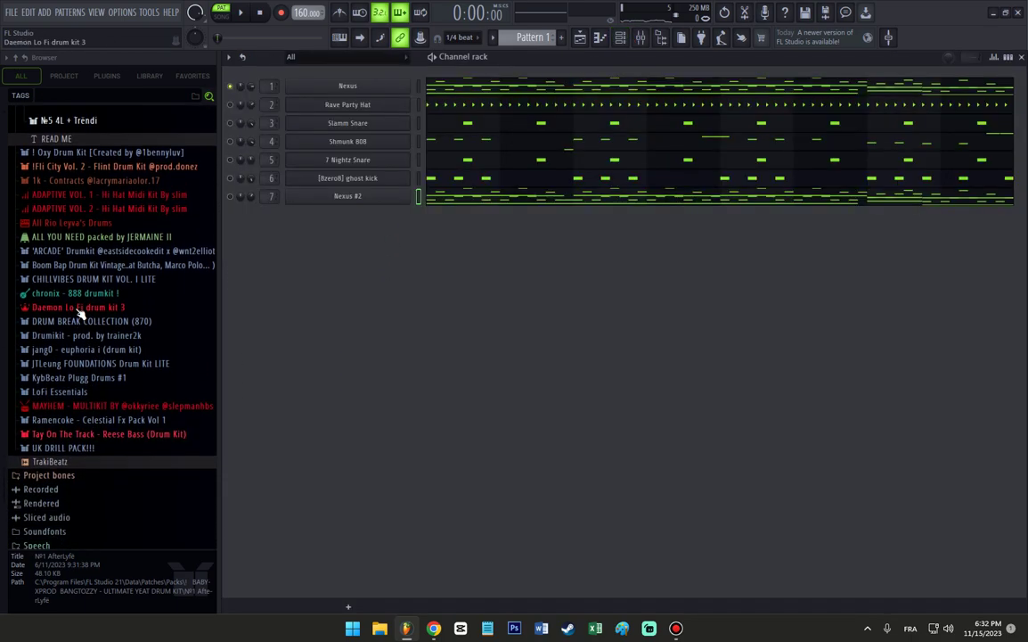
pyautogui.click(101, 436)
pyautogui.click(98, 443)
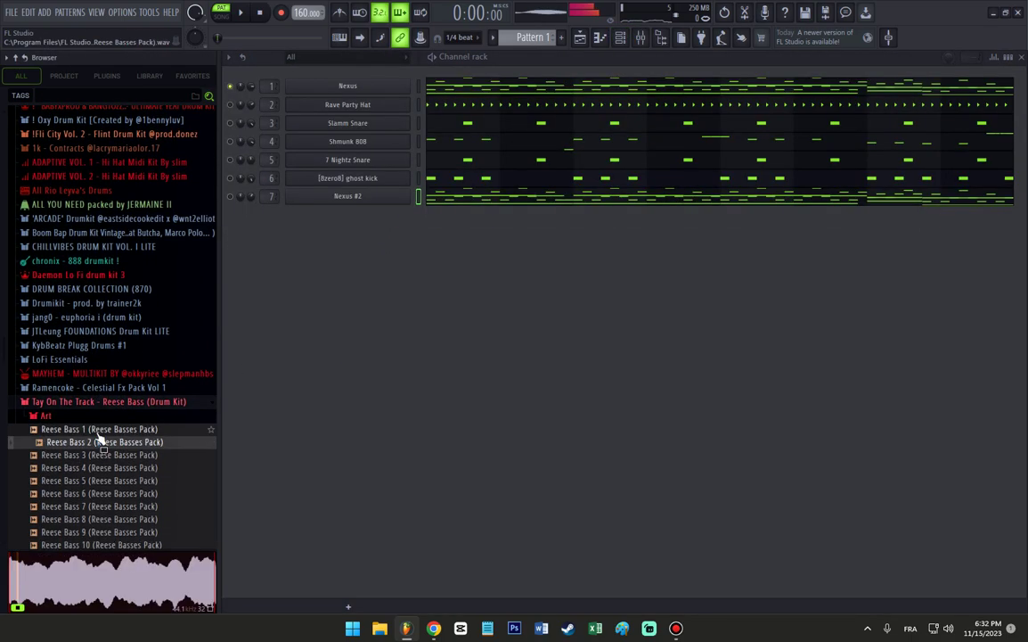
pyautogui.click(99, 431)
pyautogui.click(113, 481)
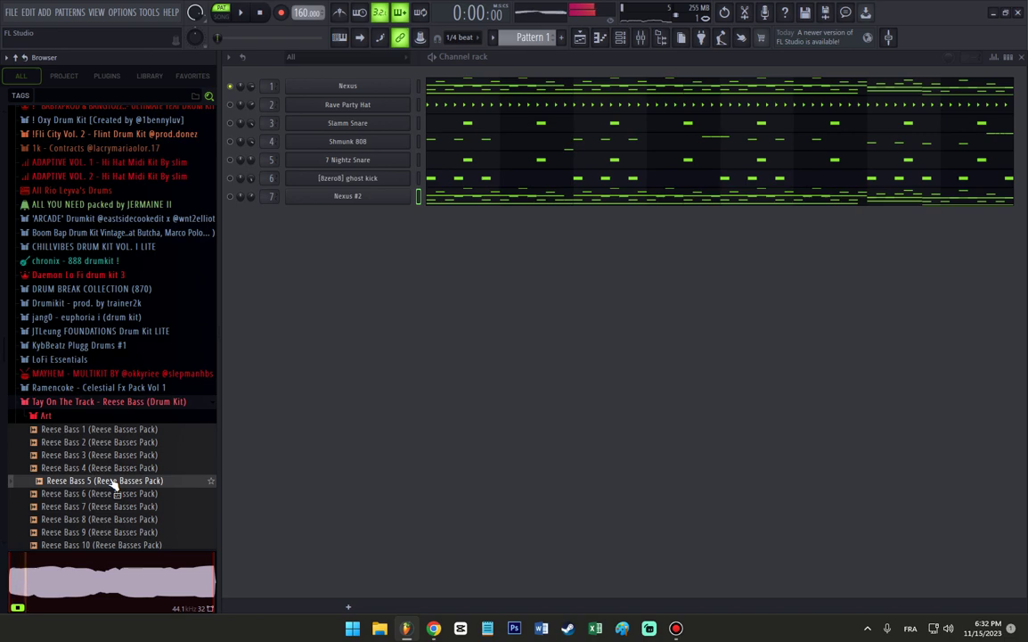
pyautogui.press('Up')
pyautogui.press('Up')
pyautogui.moveTo(100, 481); pyautogui.dragTo(429, 218)
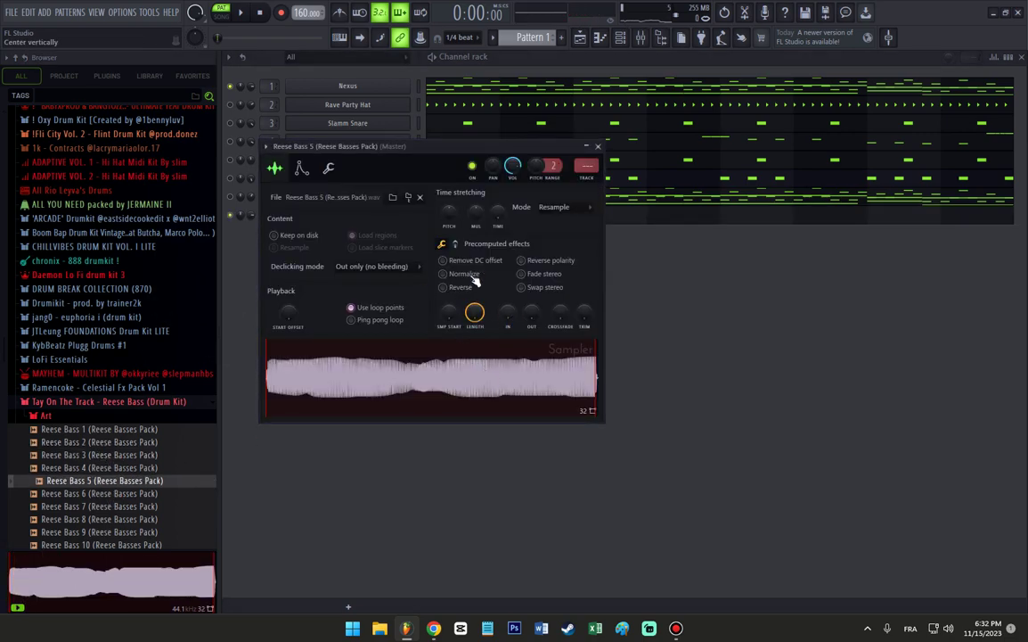
# Normalize the Reese Bass 5 sample and lower its channel volume to about 64%.
pyautogui.click(463, 273)
pyautogui.moveTo(455, 354); pyautogui.dragTo(397, 218)
pyautogui.click(397, 219)
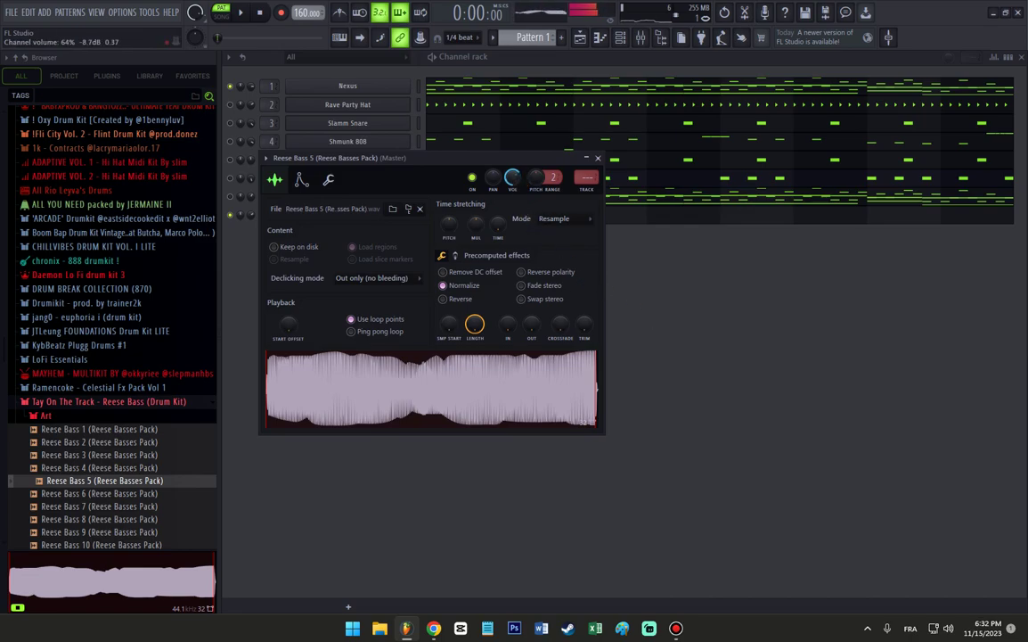
pyautogui.press('Escape')
# Draw a two-bar A5 note at bar 1 in the Reese Bass 5 piano roll while the pattern plays.
pyautogui.click(475, 220)
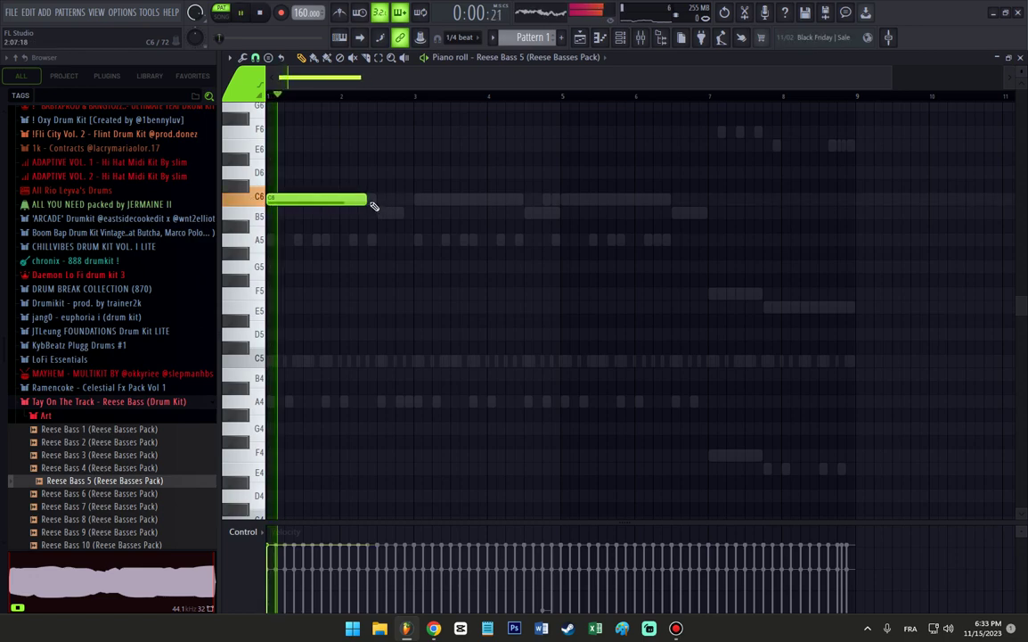
pyautogui.press('Down')
pyautogui.press('Down')
pyautogui.press('Down')
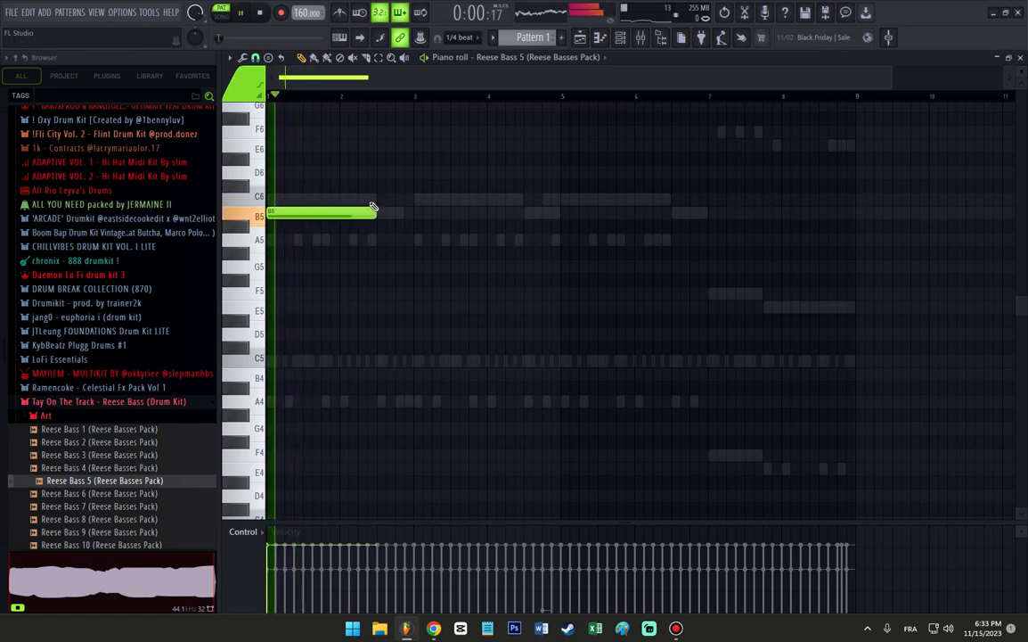
pyautogui.press('space')
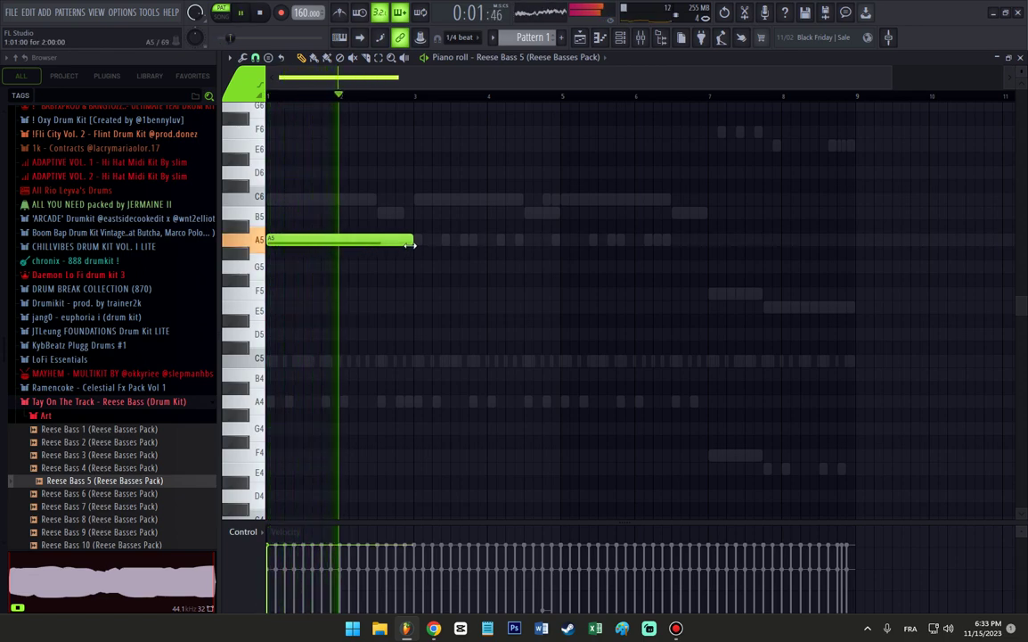
# Add two-bar A5 notes at bars 3 and 5, an F5 note at bar 7 and an E5 note from 7:13:00 to bar 9.
pyautogui.click(421, 241)
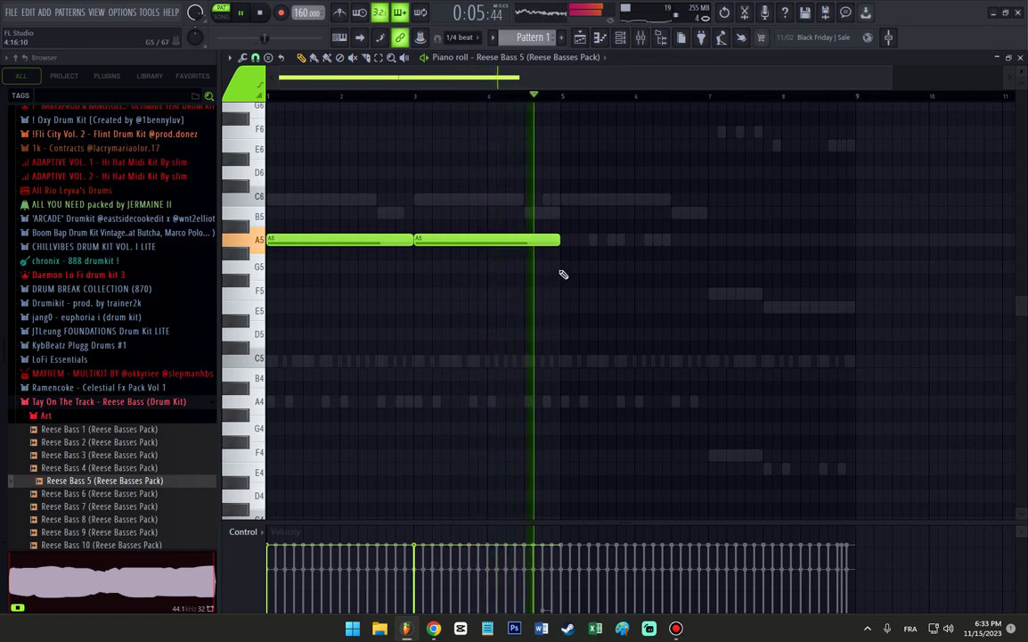
pyautogui.click(564, 241)
pyautogui.click(709, 294)
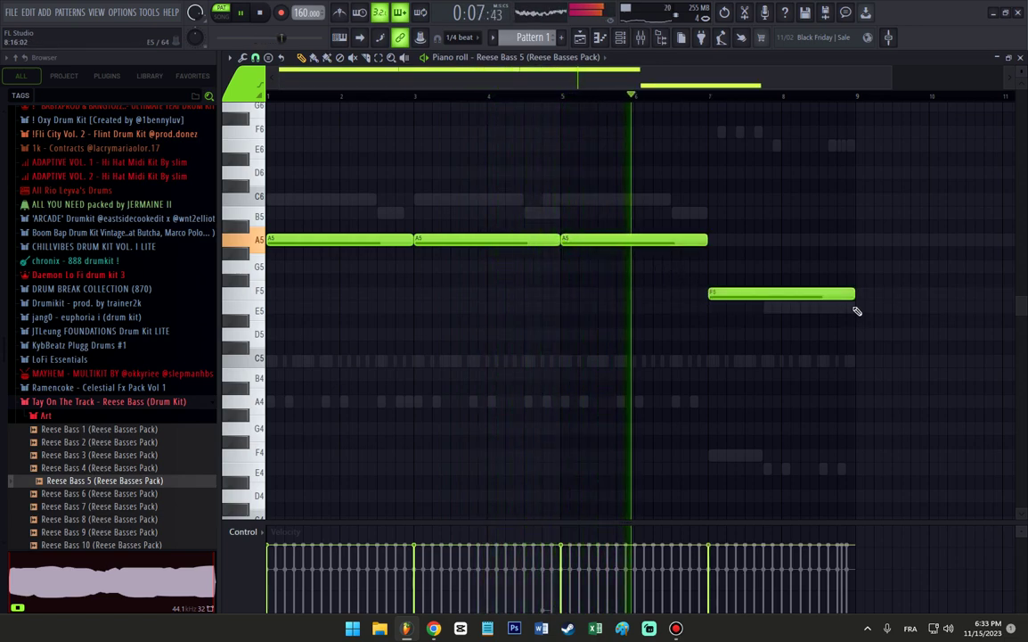
pyautogui.moveTo(817, 299)
pyautogui.mouseDown()
pyautogui.moveTo(769, 303)
pyautogui.moveTo(855, 309)
pyautogui.mouseUp()
pyautogui.click(769, 308)
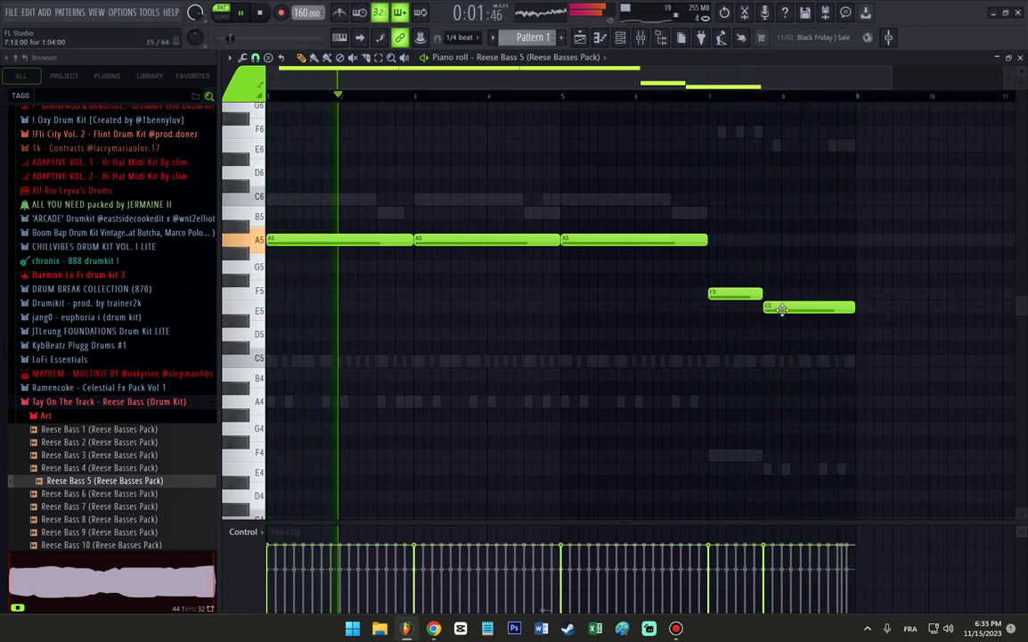
# Try starting the E5 note at 8:05:00 with the F5 note lengthened to meet it, and restore both notes.
pyautogui.moveTo(782, 309); pyautogui.dragTo(821, 310)
pyautogui.moveTo(891, 308); pyautogui.dragTo(855, 309)
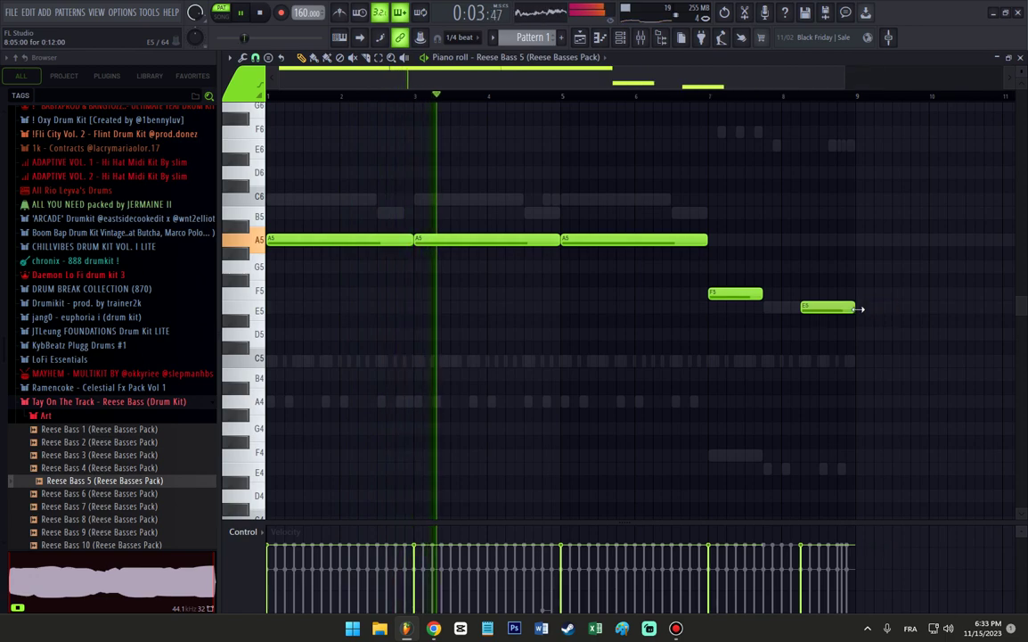
pyautogui.scroll(2, 814, 324)
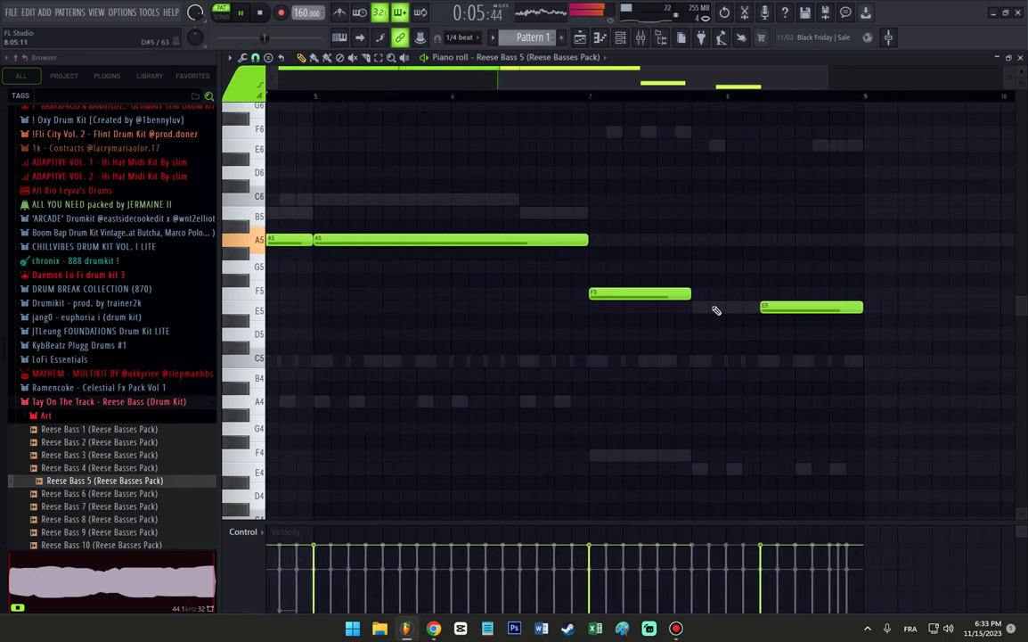
pyautogui.moveTo(689, 292); pyautogui.dragTo(758, 294)
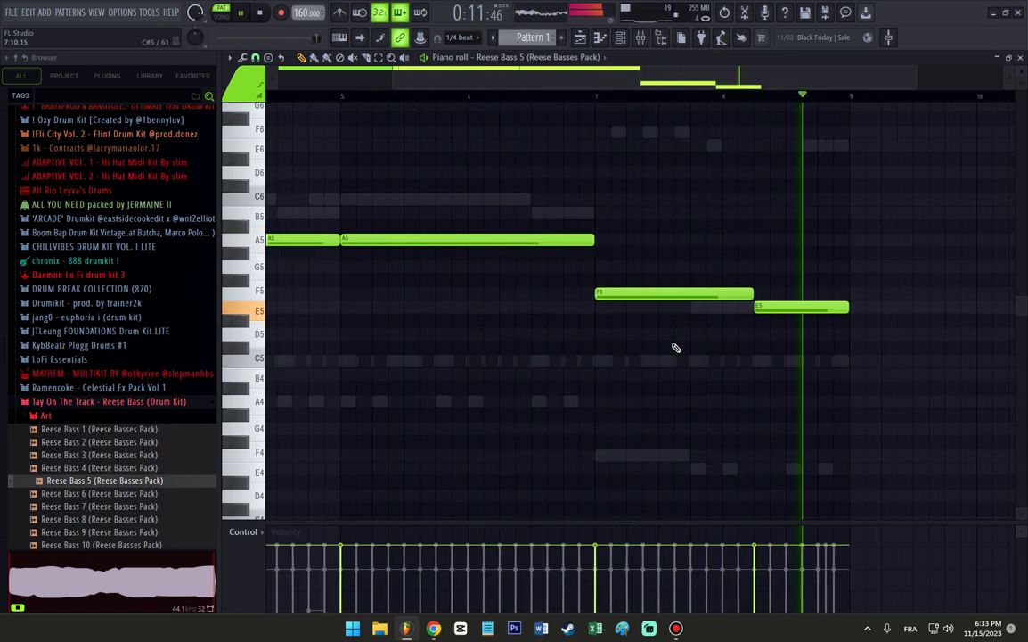
pyautogui.scroll(-2, 677, 347)
pyautogui.press('space')
pyautogui.moveTo(737, 308); pyautogui.dragTo(763, 308)
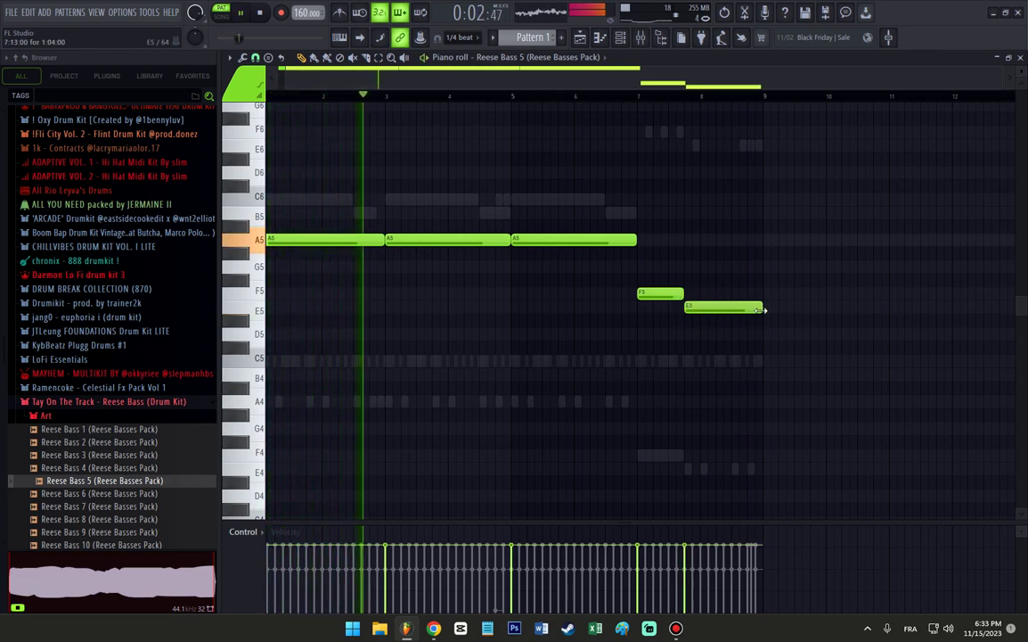
# Try the Reese Bass 5 notes an octave higher and an octave lower, and return them to the original octave.
pyautogui.hotkey('ctrl', 'Up')
pyautogui.press('space')
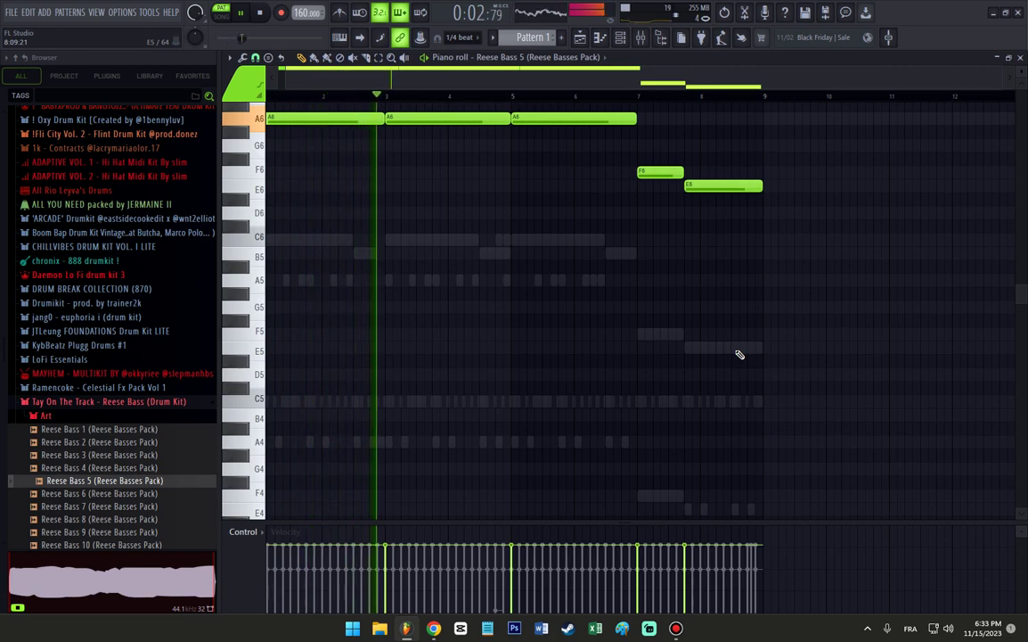
pyautogui.press('space')
pyautogui.hotkey('ctrl', 'Down')
pyautogui.hotkey('ctrl', 'Down')
pyautogui.press('space')
pyautogui.press('space')
pyautogui.hotkey('ctrl', 'Up')
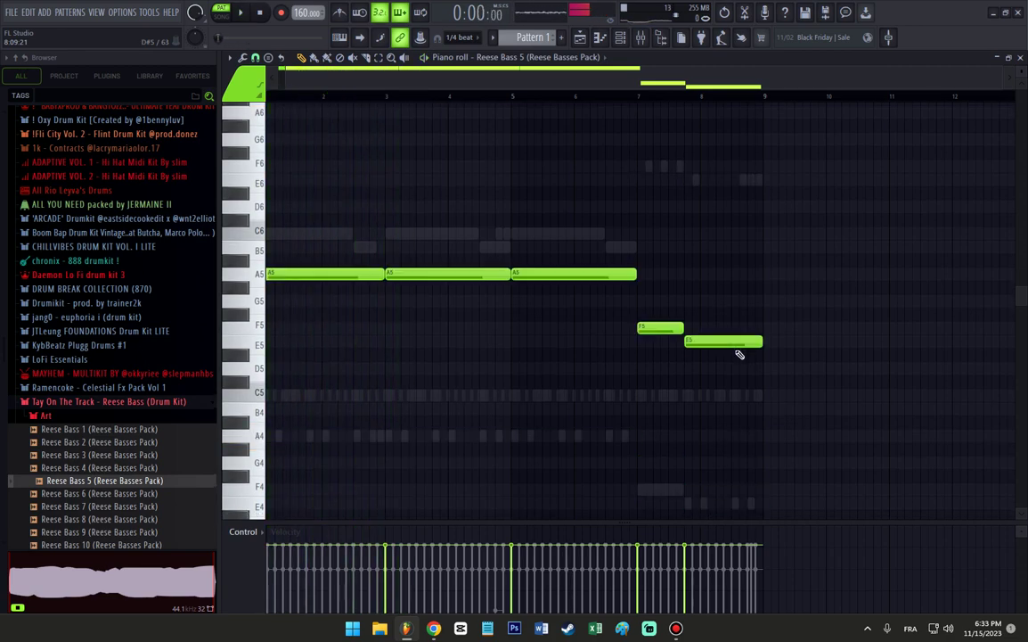
# Assign the Reese Bass 5 channel to mixer track 8, stop playback and unmute all channels.
pyautogui.click(600, 40)
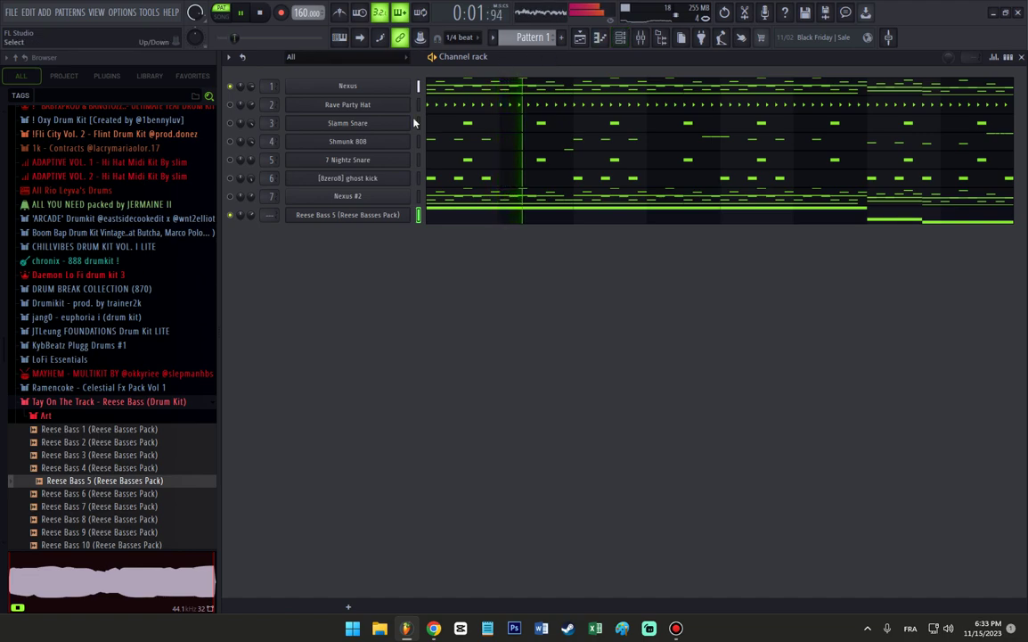
pyautogui.hotkey('ctrl', 'l')
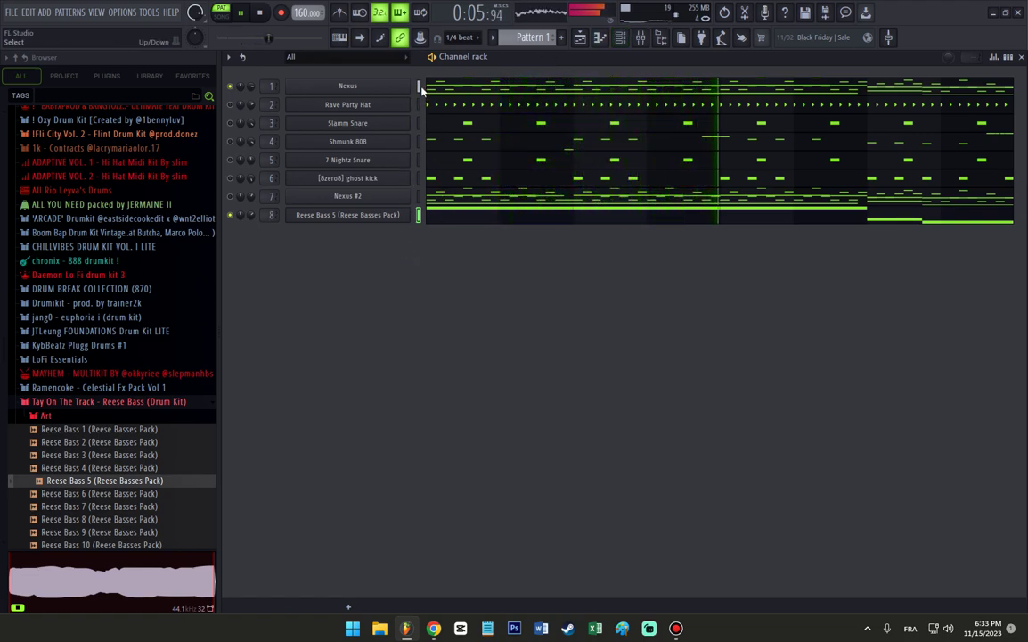
pyautogui.rightClick(230, 91)
pyautogui.click(233, 95)
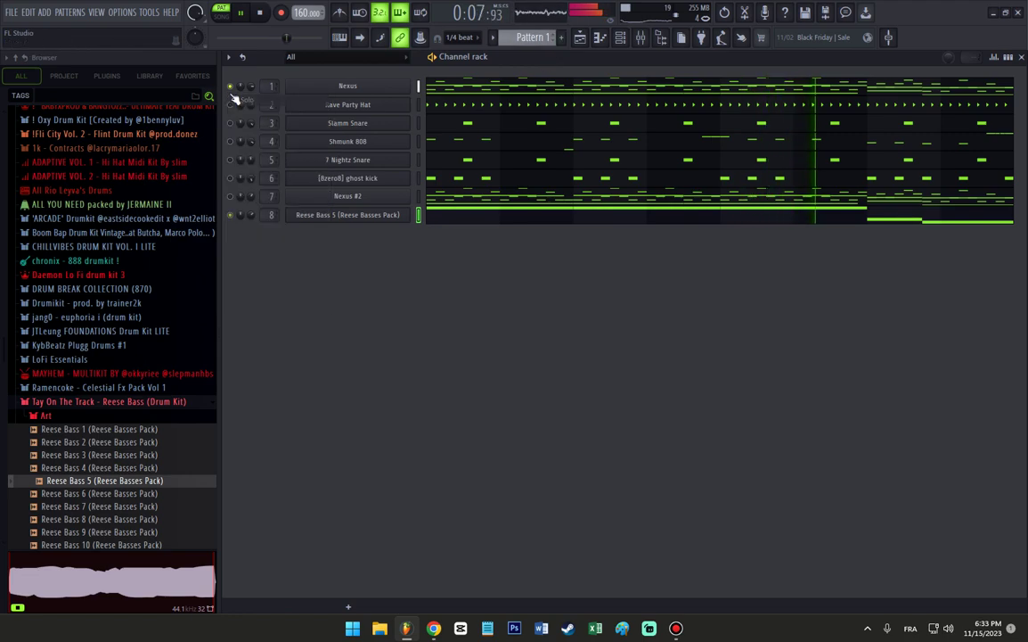
pyautogui.press('space')
pyautogui.rightClick(231, 92)
pyautogui.click(276, 99)
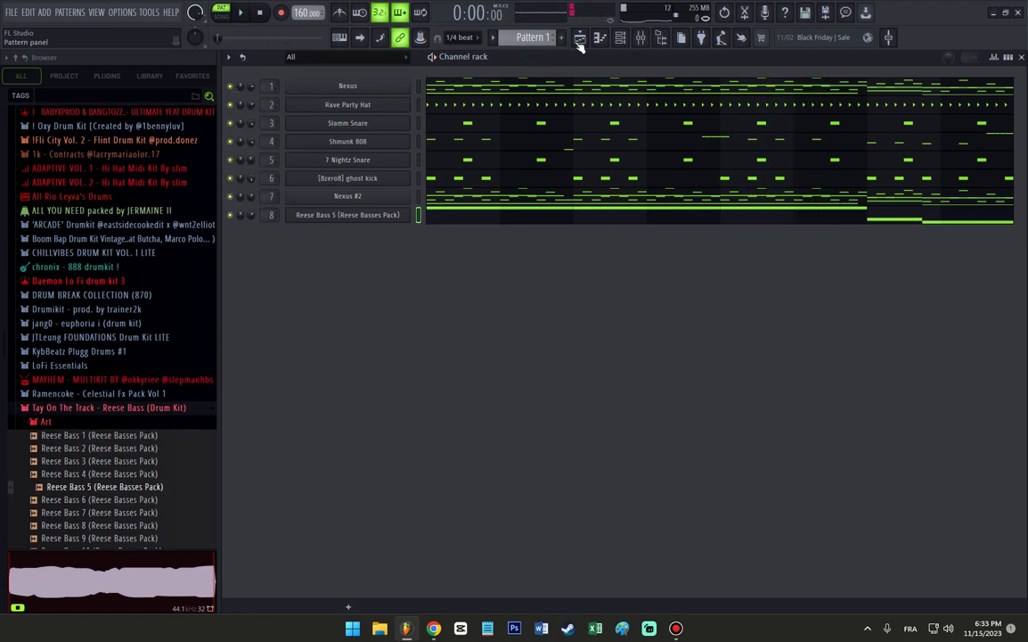
# Open the playlist and split Pattern 1 by channel.
pyautogui.click(579, 38)
pyautogui.click(492, 37)
pyautogui.click(571, 235)
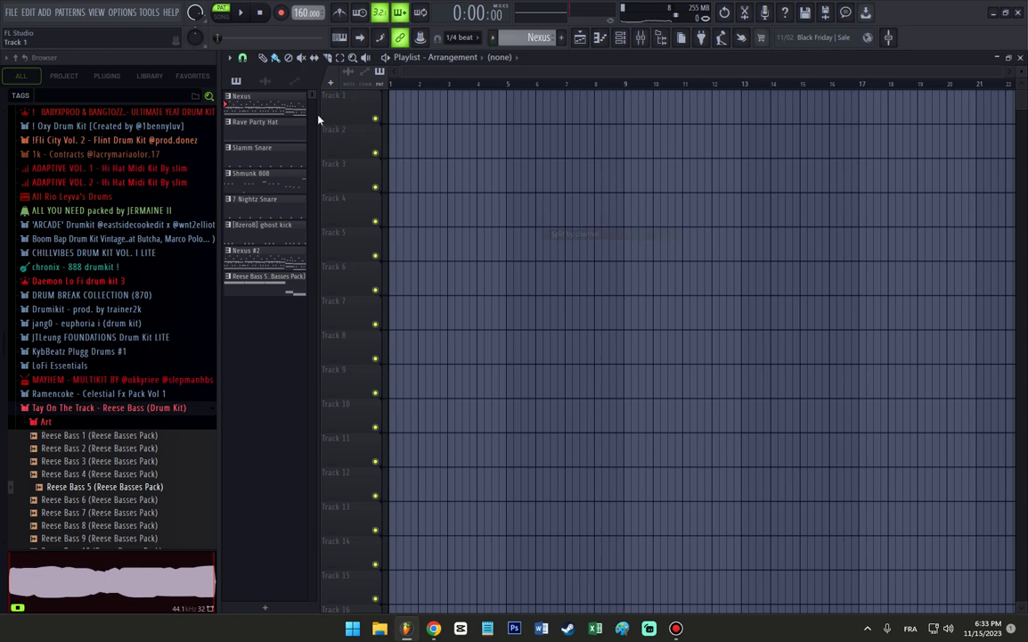
# Place all eight channel patterns on tracks 1 to 8 from bar 1 and duplicate them three times in sequence.
pyautogui.moveTo(289, 272); pyautogui.dragTo(392, 105)
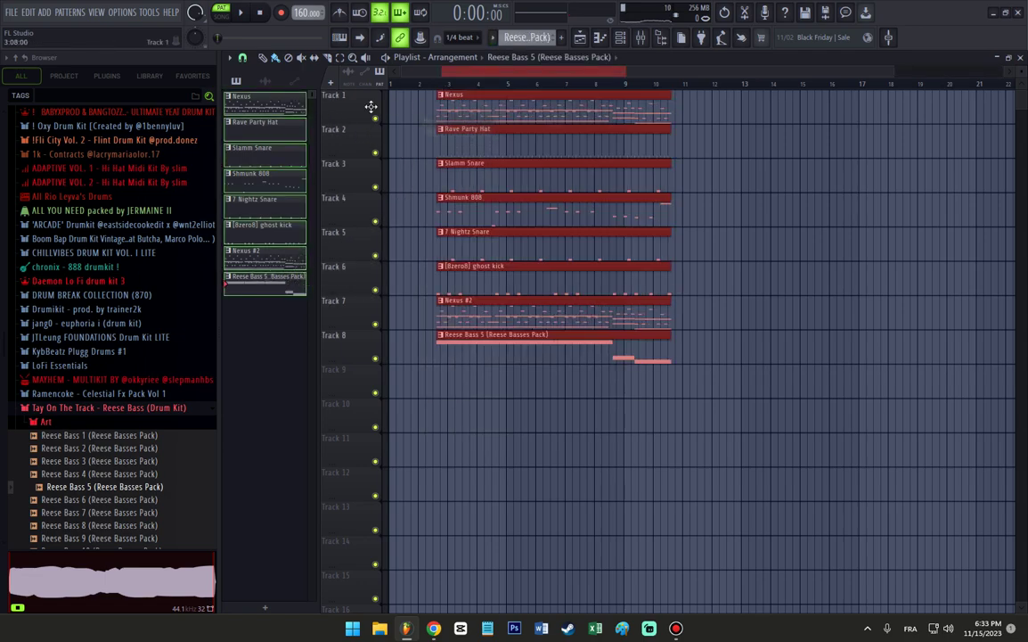
pyautogui.hotkey('ctrl', 'b')
pyautogui.hotkey('ctrl', 'b')
pyautogui.hotkey('ctrl', 'b')
pyautogui.keyDown('ctrl'); pyautogui.click(594, 427); pyautogui.keyUp('ctrl')
# Delete the three repeated Reese Bass 5 clips from bar 9 onward on Track 8.
pyautogui.scroll(-4, 599, 416)
pyautogui.rightClick(728, 360)
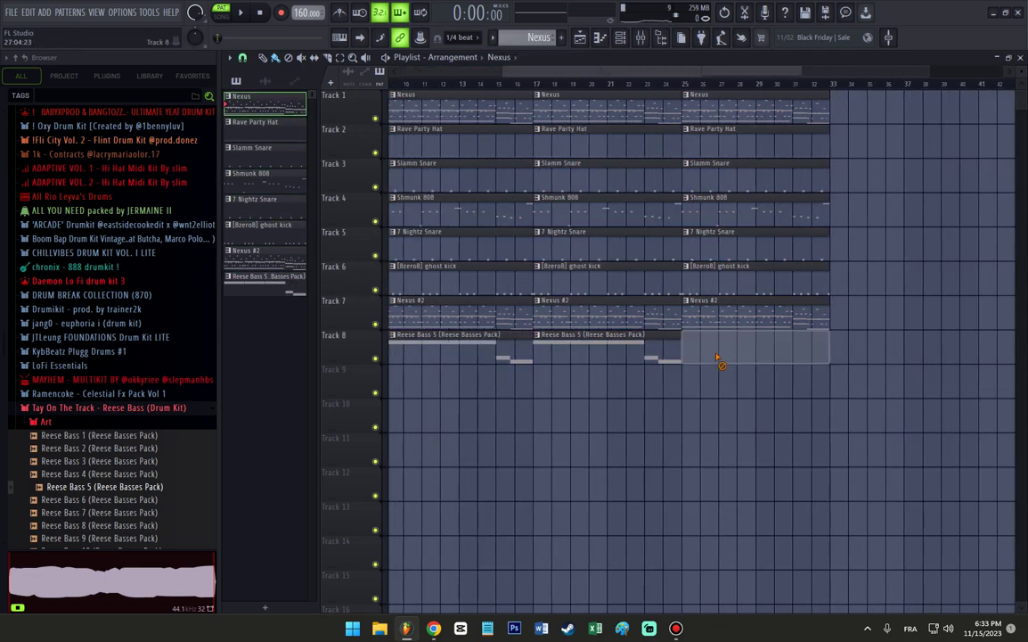
pyautogui.rightClick(624, 359)
pyautogui.rightClick(530, 359)
pyautogui.moveTo(603, 75); pyautogui.dragTo(363, 143)
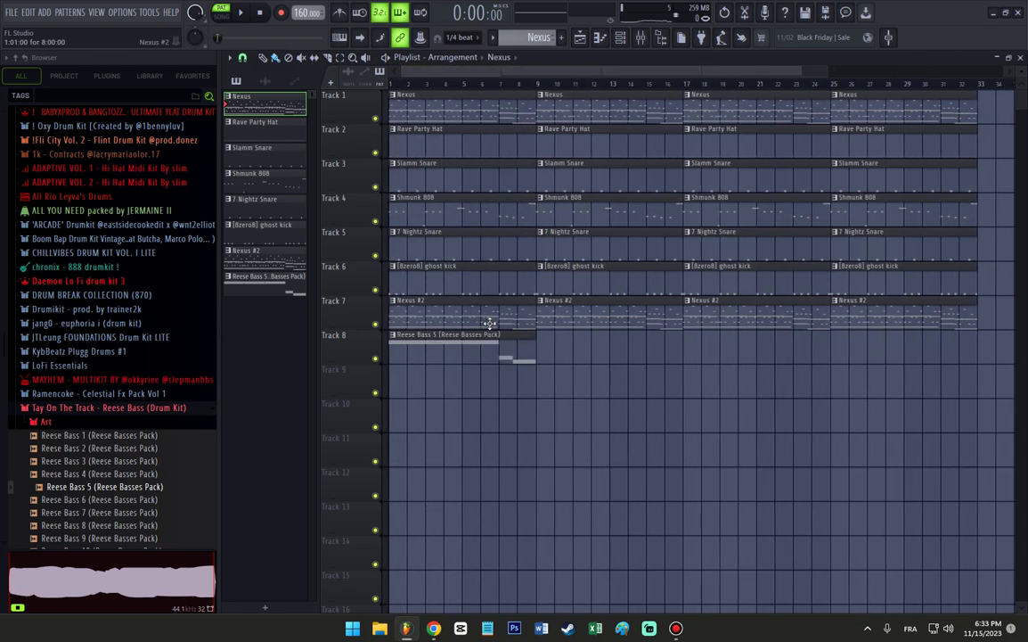
# Delete the first eight-bar clips on tracks 2 to 7 and play the arrangement in song mode.
pyautogui.rightClick(475, 283)
pyautogui.rightClick(474, 250)
pyautogui.rightClick(474, 214)
pyautogui.rightClick(473, 180)
pyautogui.rightClick(471, 153)
pyautogui.press('space')
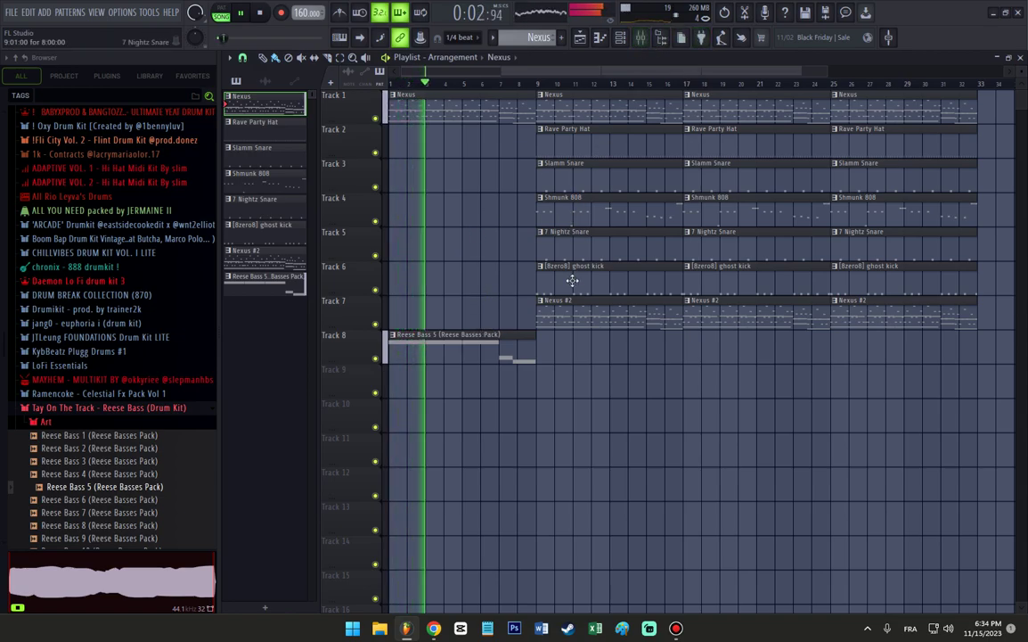
pyautogui.scroll(-1, 621, 357)
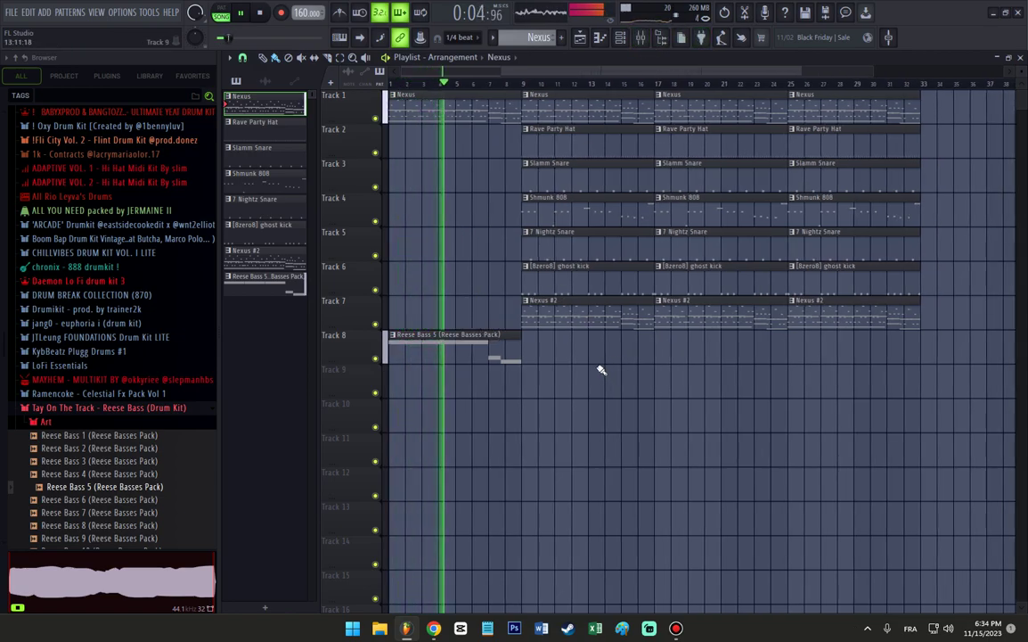
# Delete the Nexus #2 clips at bars 9 and 17 on Track 7 and shorten the first ghost kick clip to end near bar 15.
pyautogui.scroll(1, 591, 370)
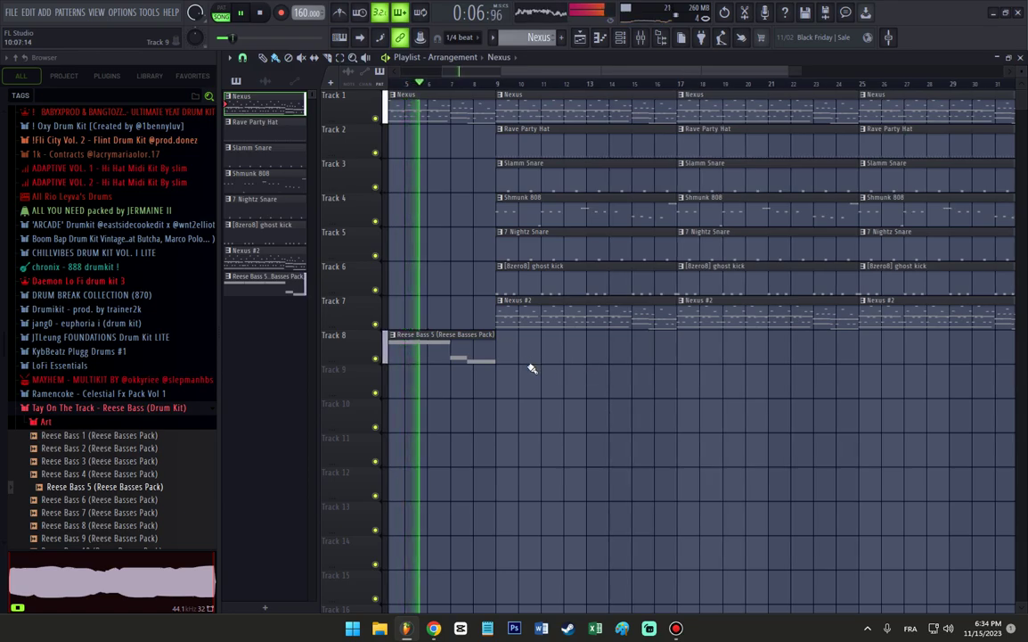
pyautogui.rightClick(553, 325)
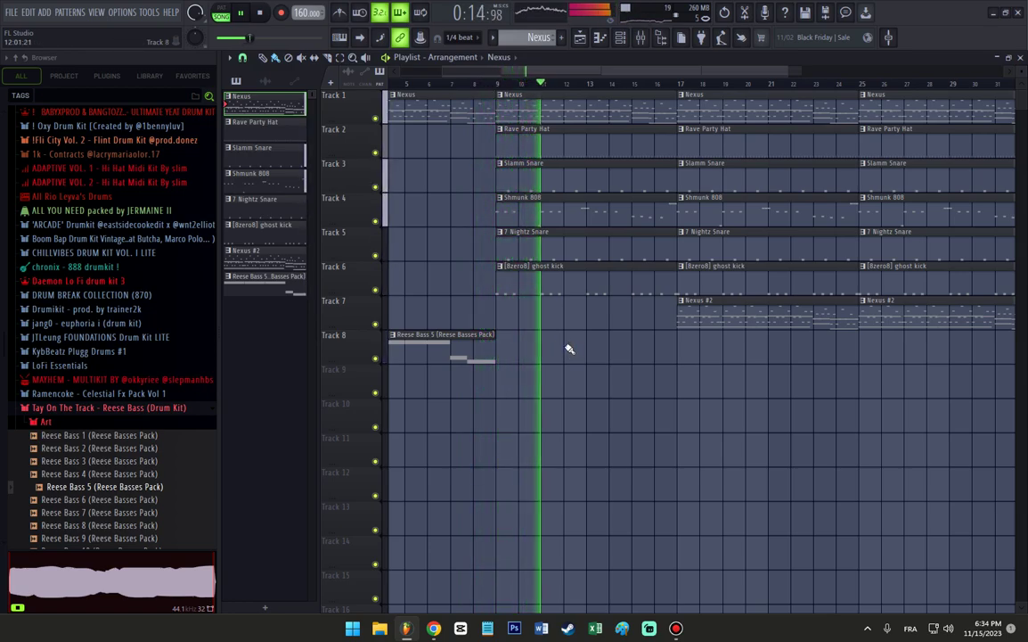
pyautogui.rightClick(732, 321)
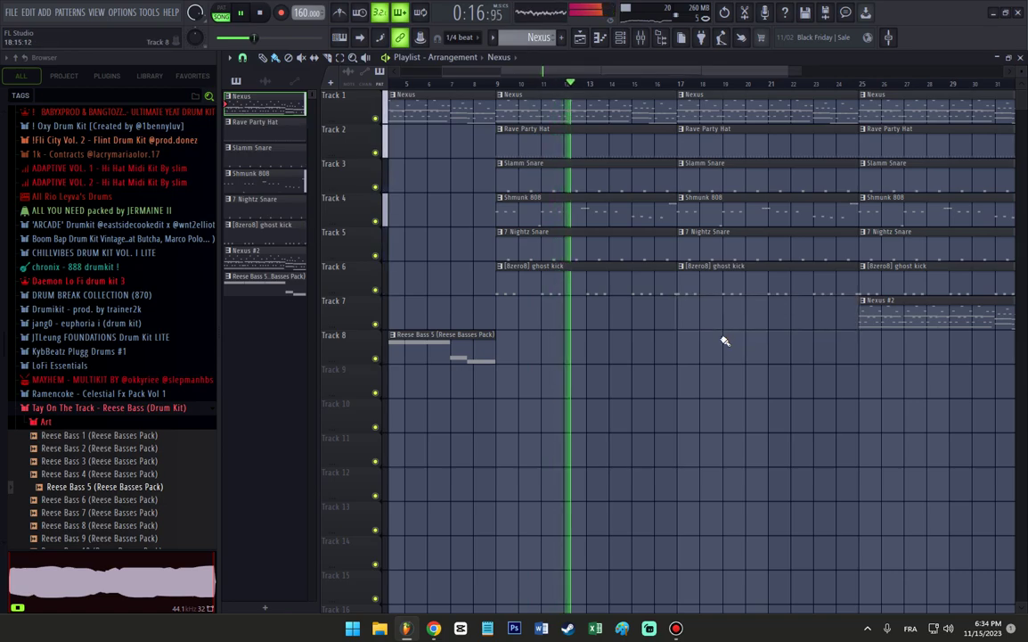
pyautogui.scroll(-2, 708, 346)
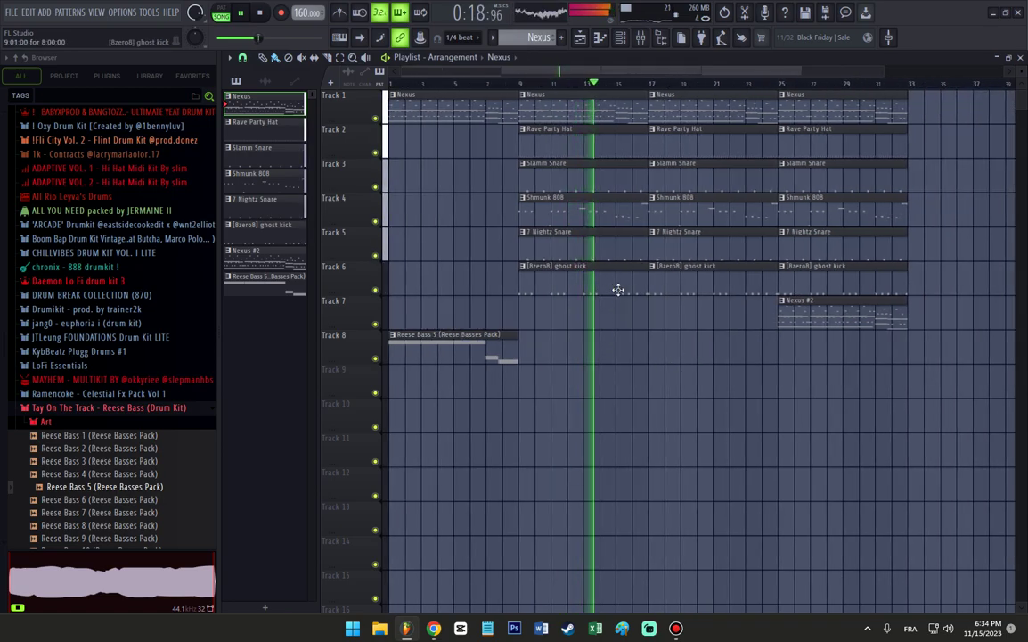
pyautogui.moveTo(626, 287); pyautogui.dragTo(611, 287)
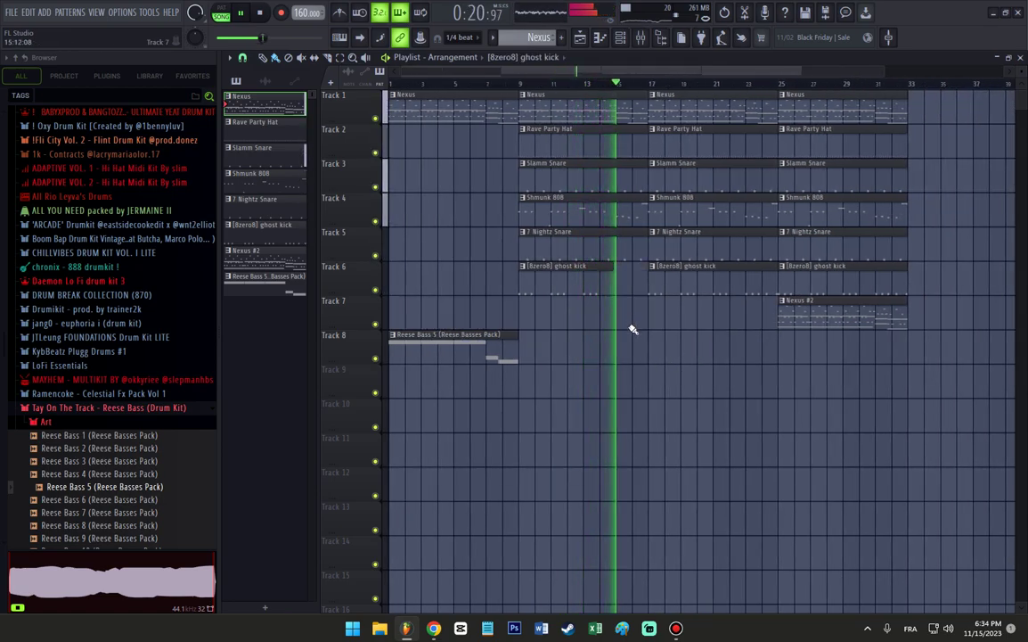
# Delete the Nexus clip at bar 25 on Track 1 and shorten the bar 17 clips on tracks 2 to 6 to end at bar 24.
pyautogui.scroll(2, 643, 337)
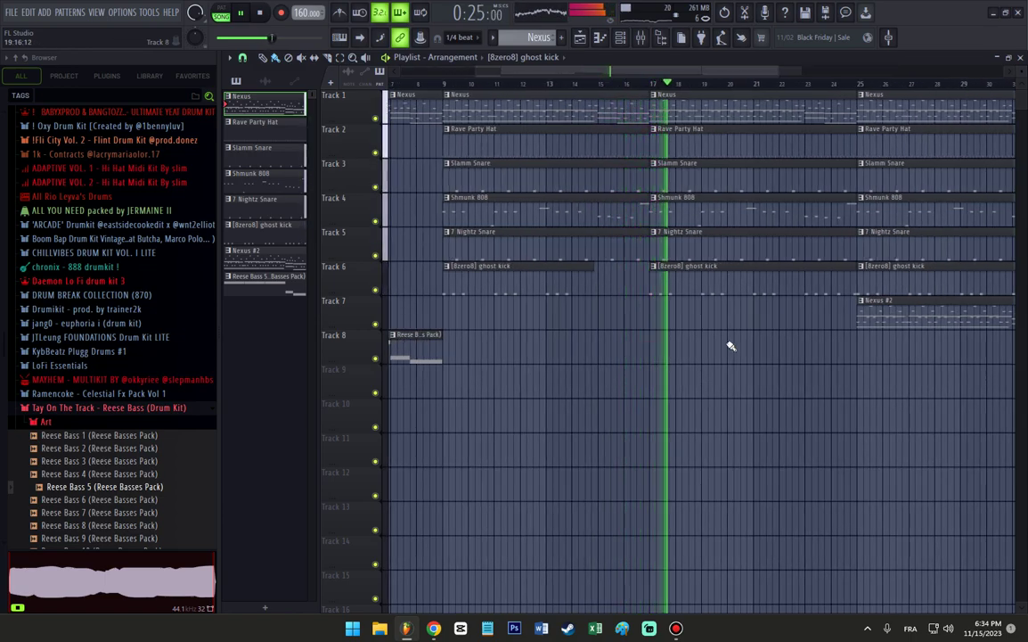
pyautogui.scroll(-2, 731, 346)
pyautogui.scroll(2, 722, 348)
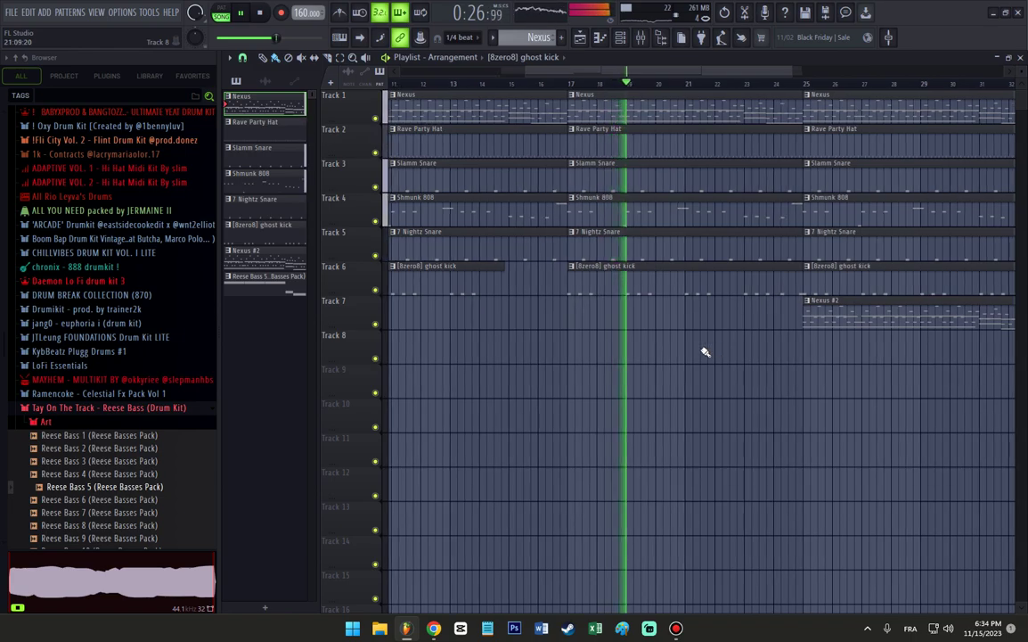
pyautogui.click(573, 269)
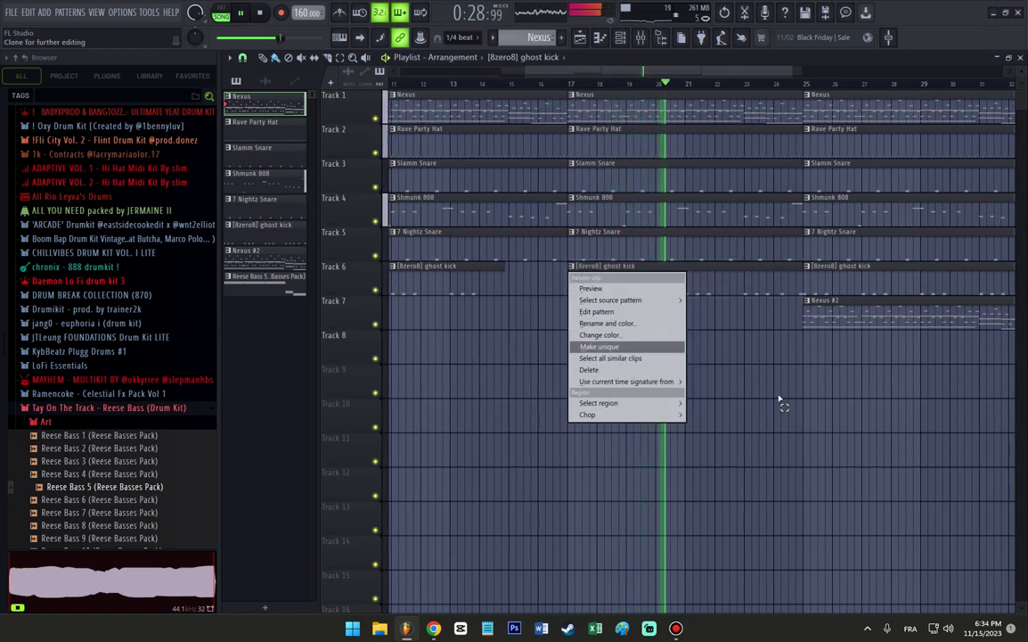
pyautogui.click(779, 398)
pyautogui.scroll(-3, 820, 386)
pyautogui.scroll(4, 852, 389)
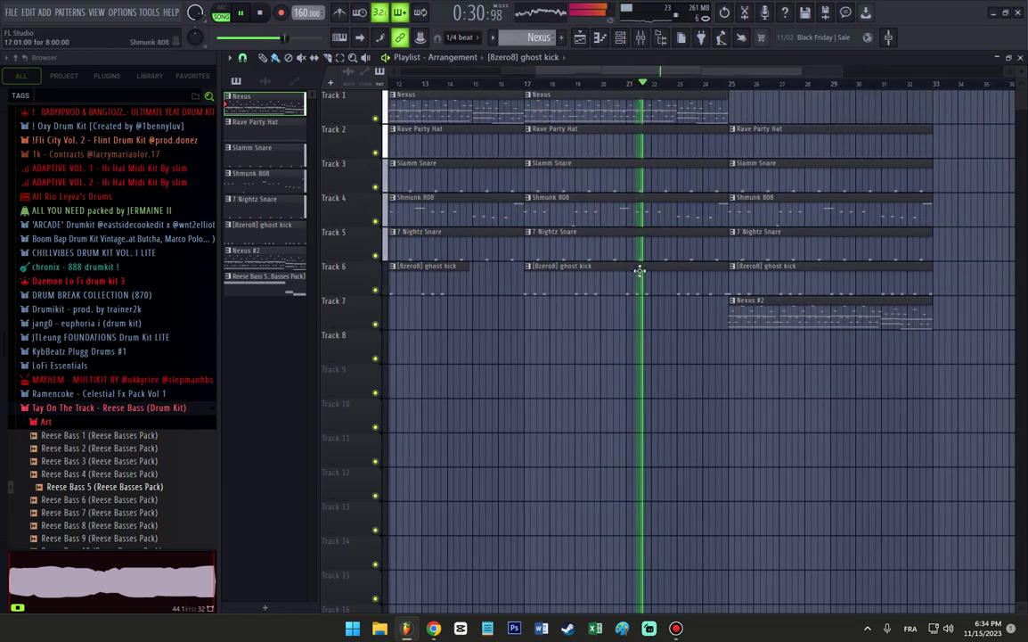
pyautogui.moveTo(722, 150)
pyautogui.mouseDown()
pyautogui.moveTo(723, 270)
pyautogui.moveTo(752, 312)
pyautogui.moveTo(765, 143)
pyautogui.mouseUp()
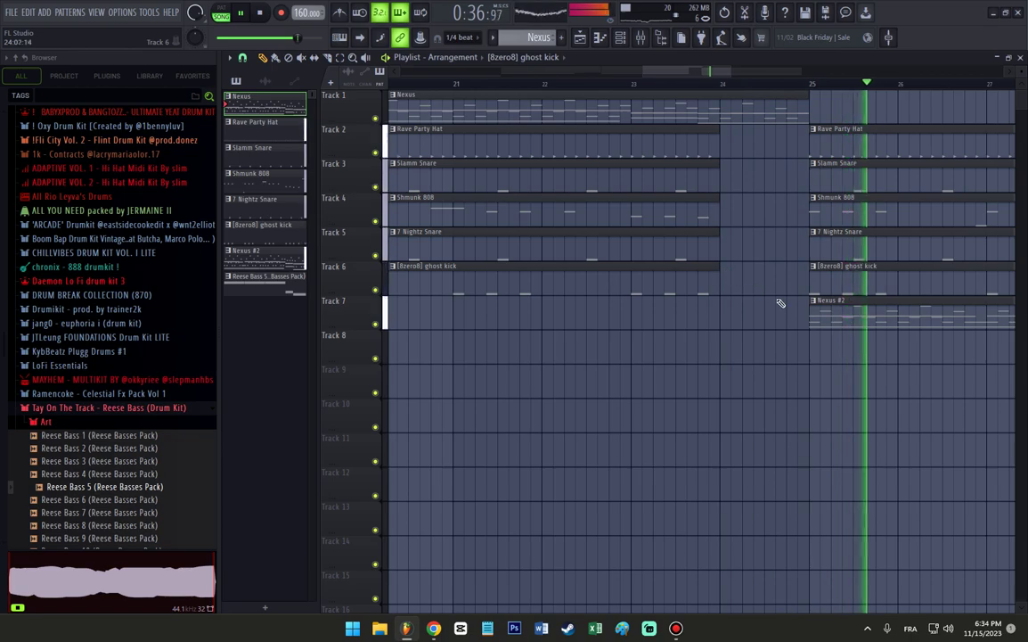
# Duplicate the bar 25 clips on tracks 2 to 7 twice so copies start at bars 33 and 41.
pyautogui.scroll(-2, 780, 301)
pyautogui.scroll(-8, 781, 302)
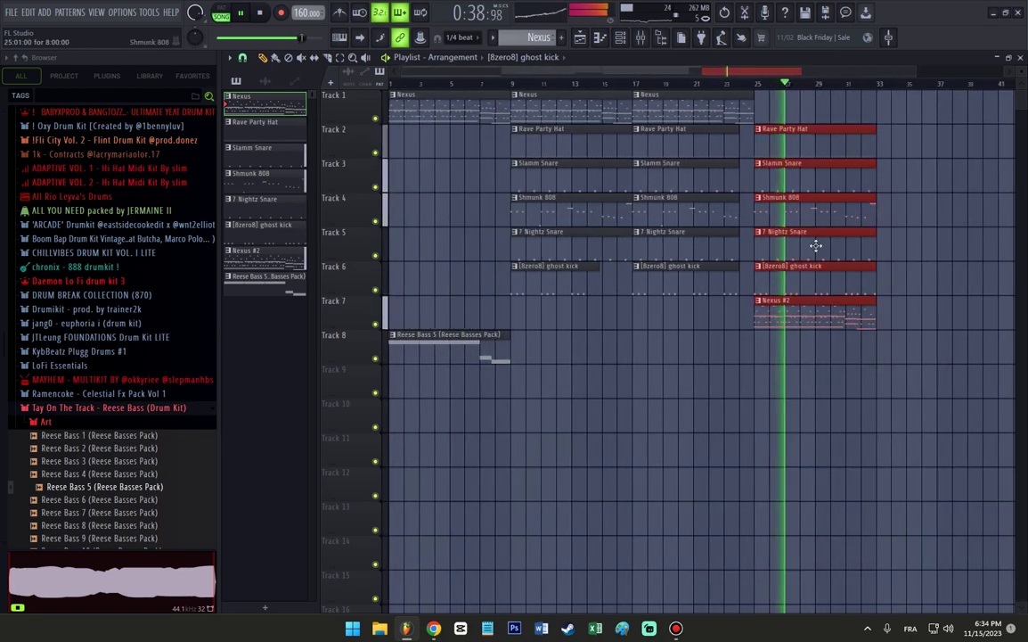
pyautogui.scroll(2, 811, 379)
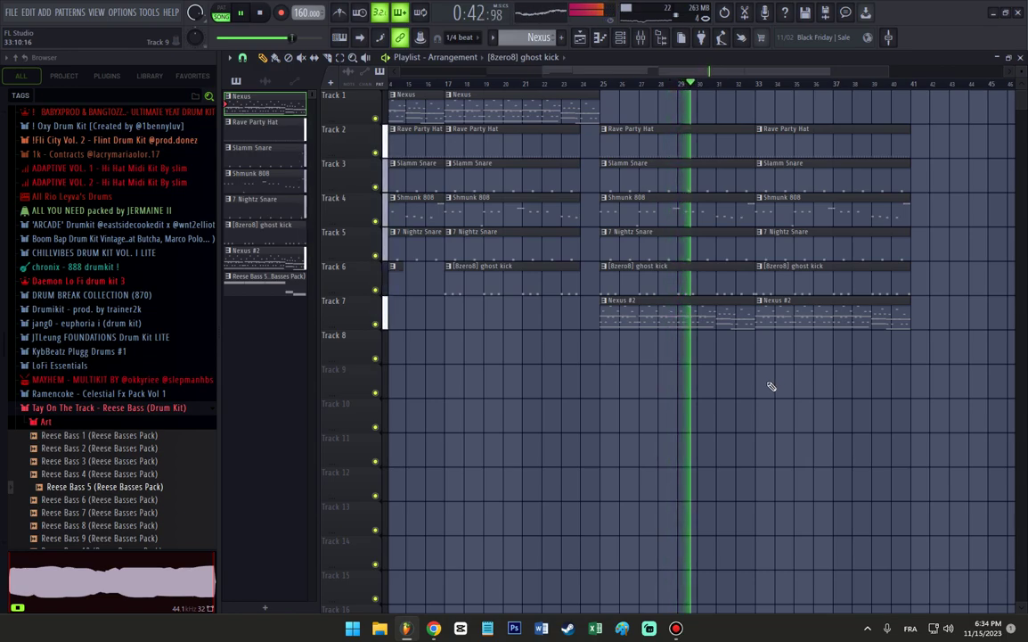
pyautogui.moveTo(867, 362); pyautogui.dragTo(777, 116)
pyautogui.hotkey('ctrl', 'b')
pyautogui.keyDown('ctrl'); pyautogui.click(770, 384); pyautogui.keyUp('ctrl')
pyautogui.scroll(1, 757, 381)
pyautogui.scroll(1, 739, 373)
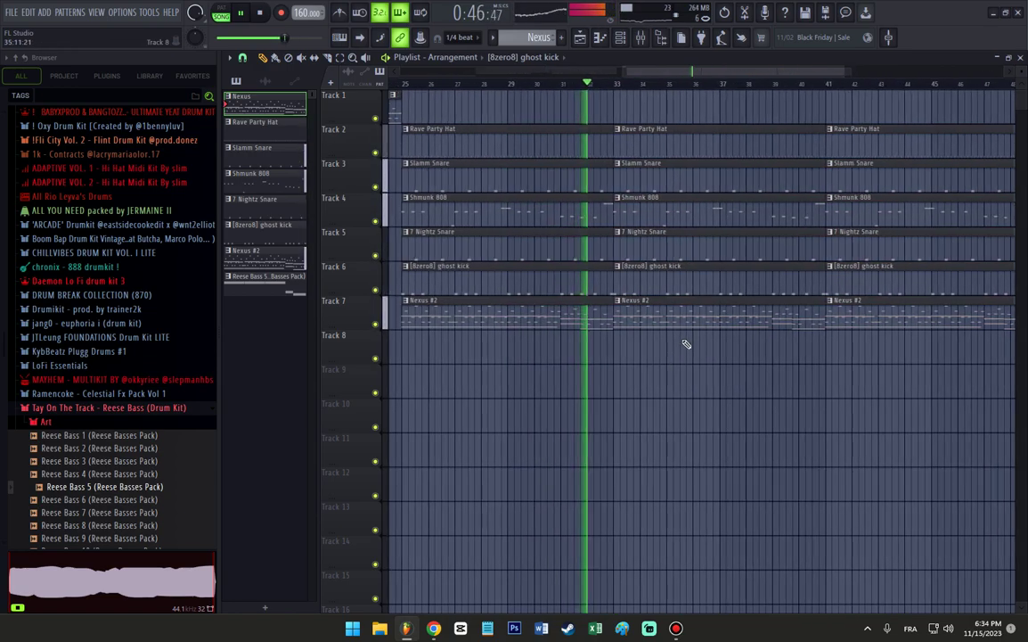
# Trim the start of the ghost kick clip at bar 33 on Track 6 to about bar 34.
pyautogui.rightClick(646, 293)
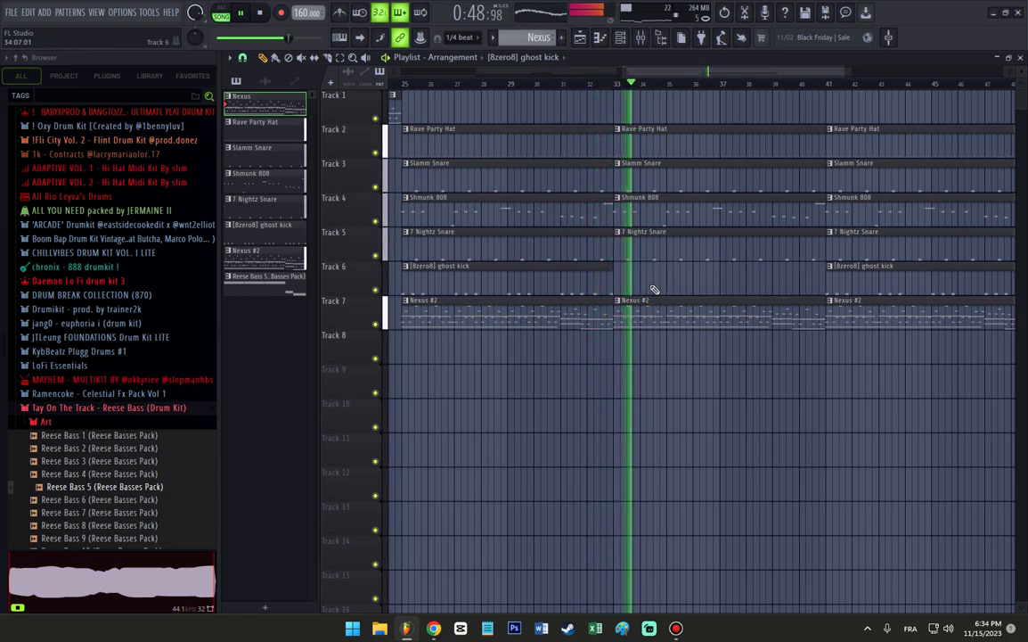
pyautogui.hotkey('ctrl', 'z')
pyautogui.moveTo(617, 292); pyautogui.dragTo(646, 292)
pyautogui.scroll(-3, 768, 351)
pyautogui.scroll(4, 927, 364)
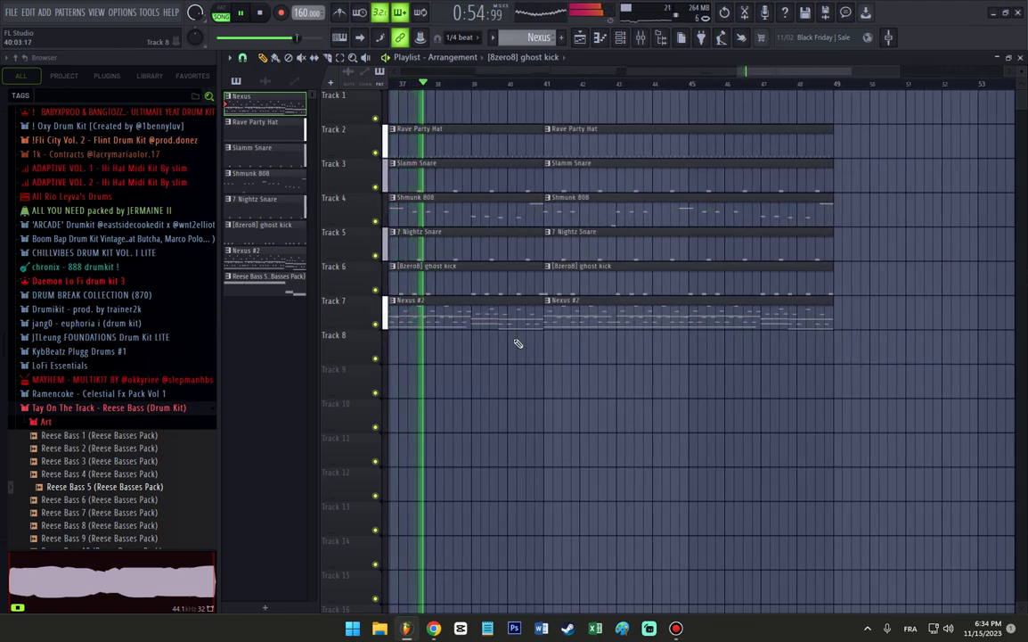
# Make the Nexus #2 clip at bar 41 on Track 7 unique and open its notes in the piano roll.
pyautogui.scroll(-2, 535, 344)
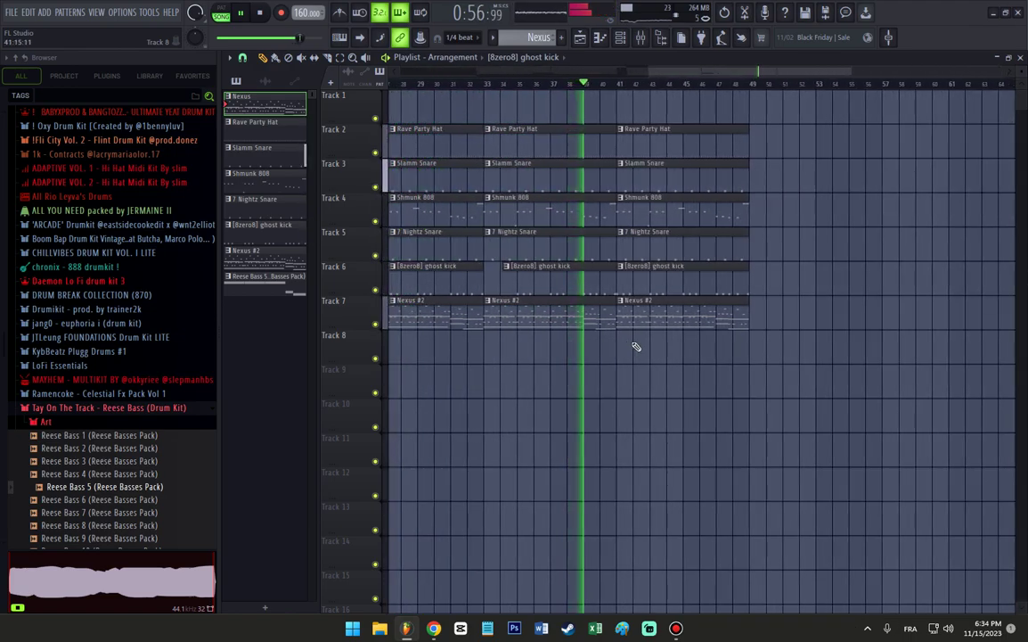
pyautogui.click(689, 300)
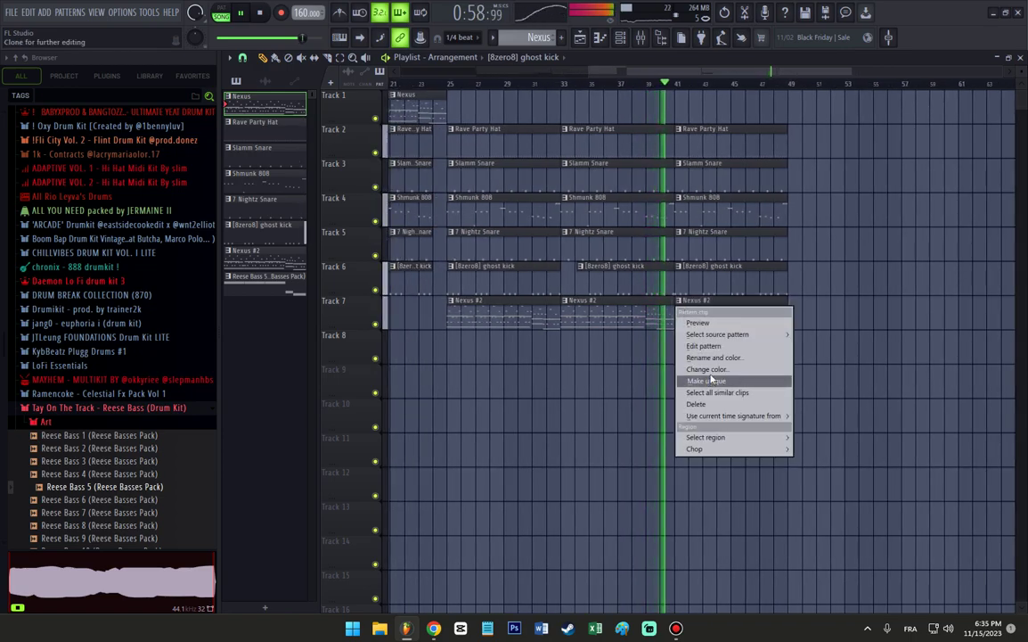
pyautogui.click(718, 373)
pyautogui.click(889, 290)
pyautogui.click(681, 300)
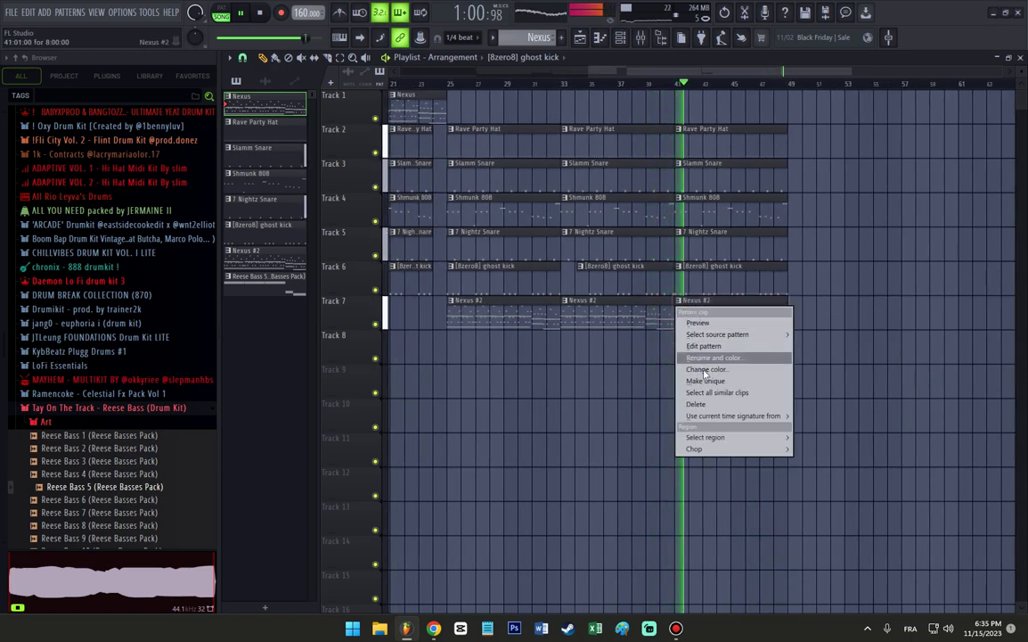
pyautogui.click(707, 381)
pyautogui.doubleClick(713, 326)
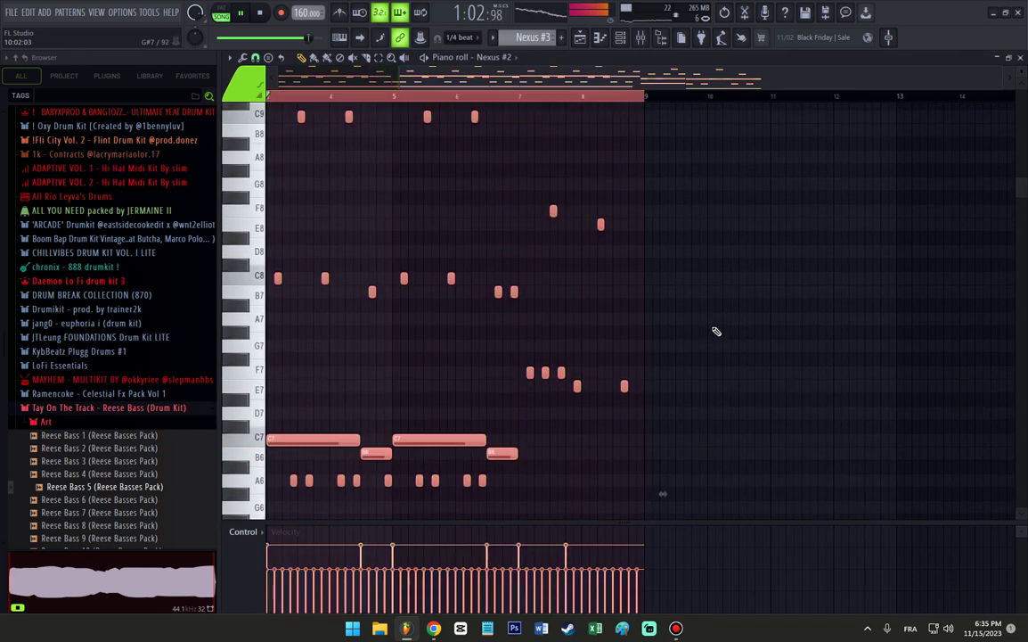
pyautogui.click(579, 39)
# Cut the lows on the Nexus mixer track's EQ: -18.0 at 762 Hz, -4.3 at 1.8k and -1.7 at 8.0k.
pyautogui.scroll(-3, 783, 385)
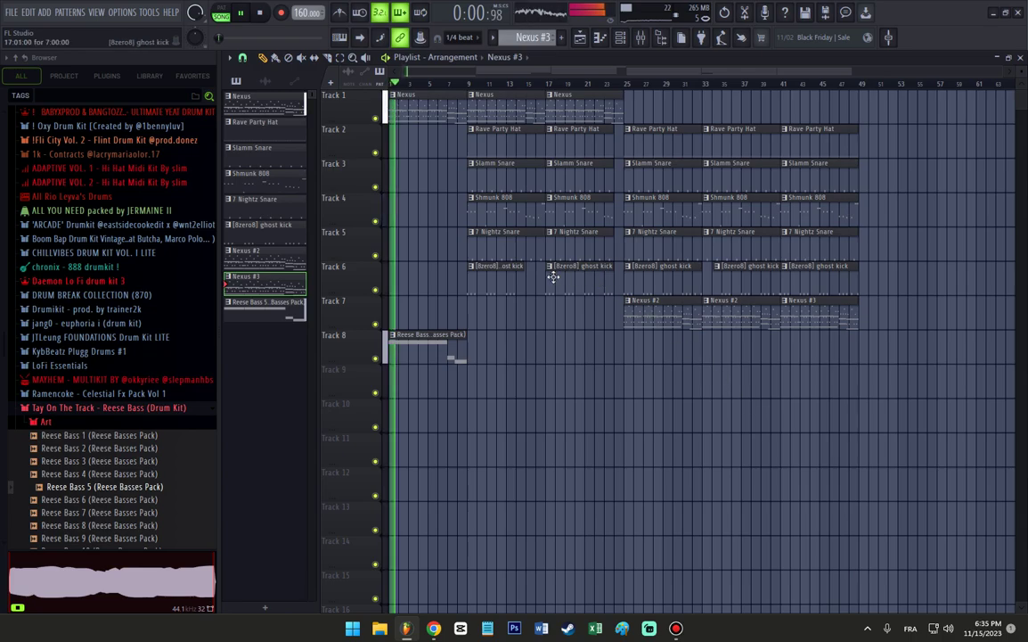
pyautogui.click(640, 38)
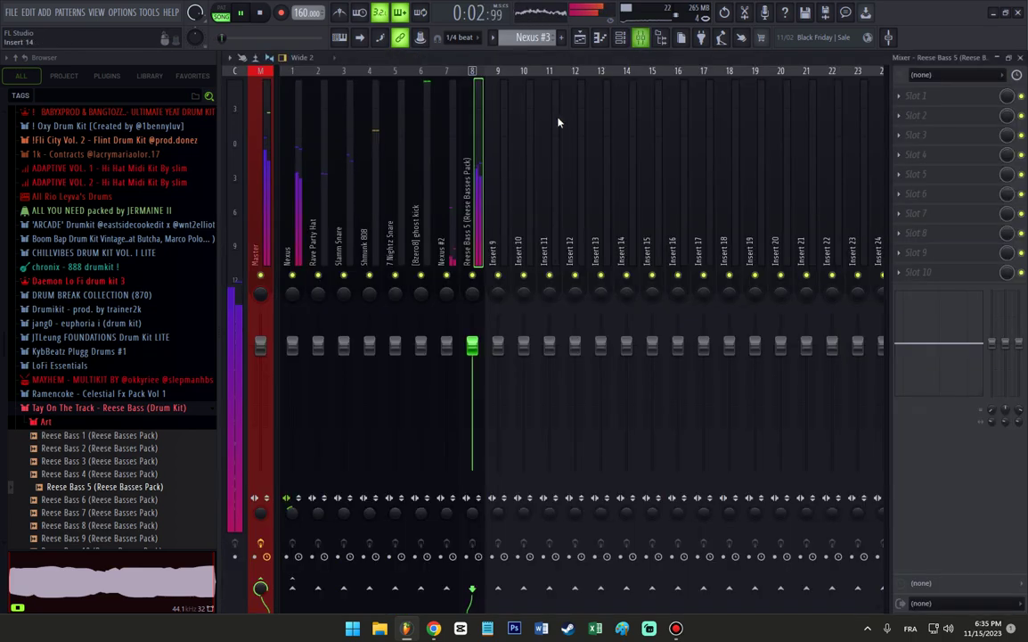
pyautogui.click(301, 233)
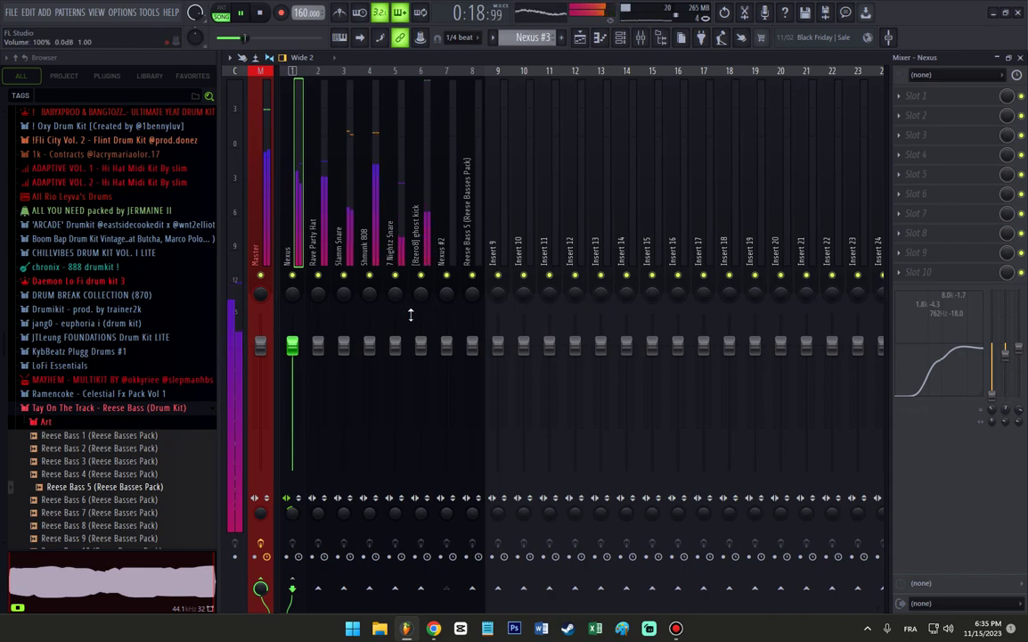
# Solo the Nexus mixer track to listen to it, restore the other tracks, and return to the playlist.
pyautogui.press('s')
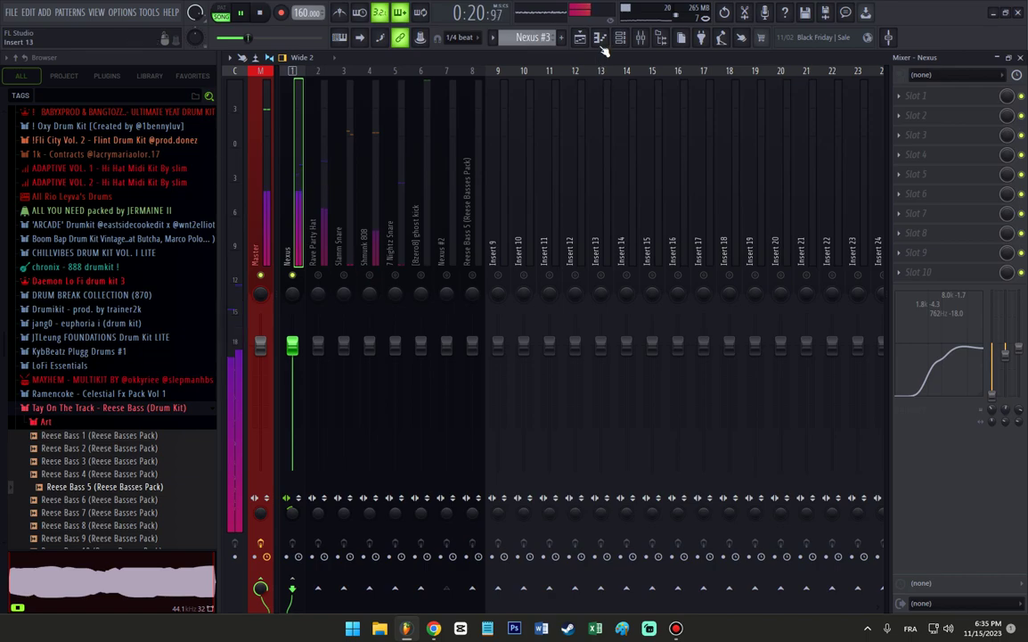
pyautogui.click(621, 38)
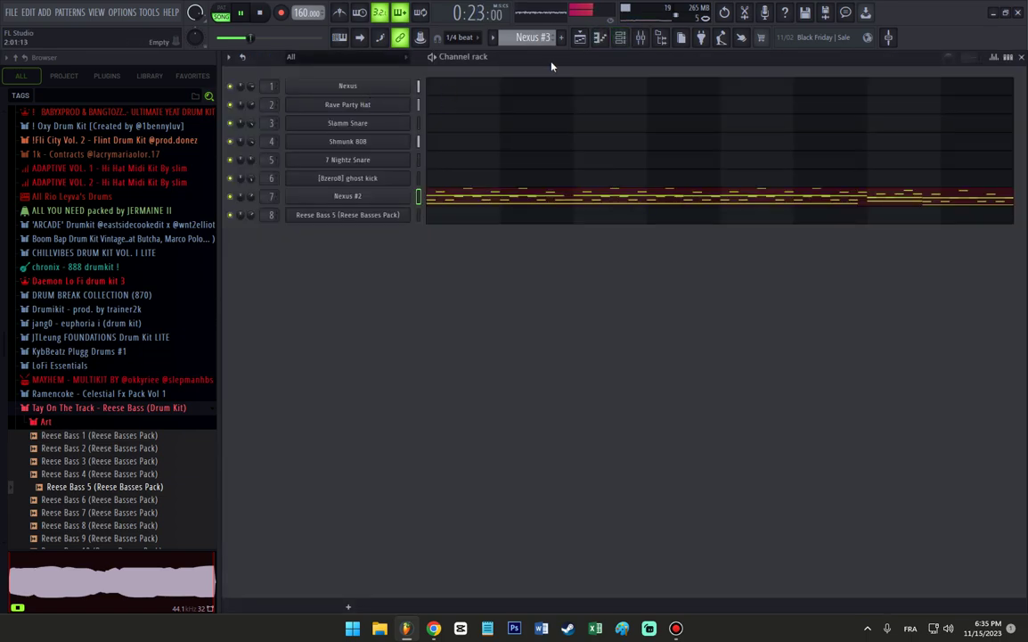
pyautogui.click(646, 39)
pyautogui.click(580, 39)
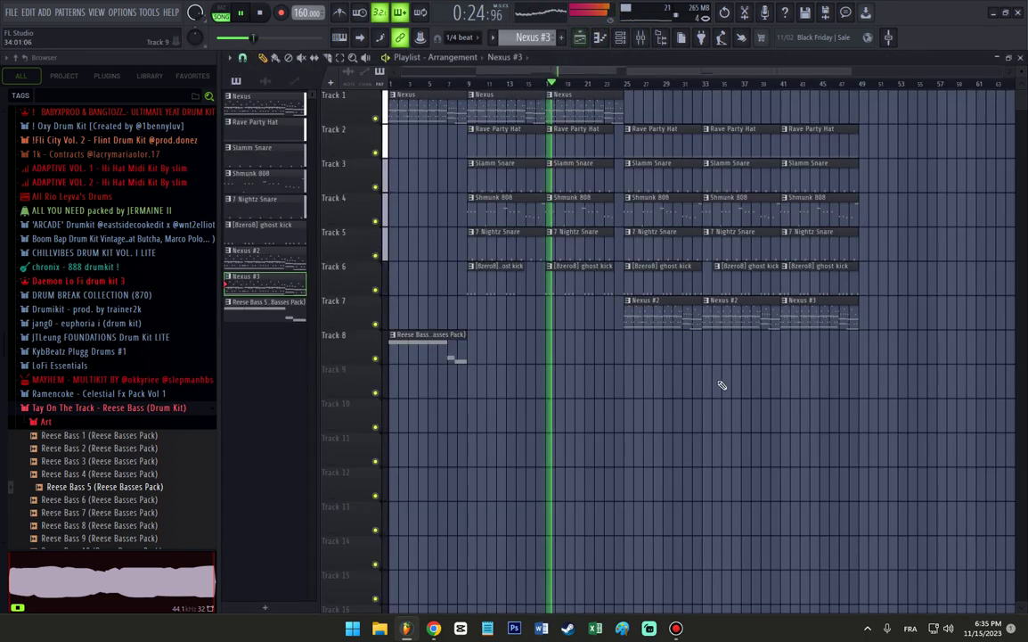
# Lower the velocity of the six high C8 notes in the Nexus pattern and return to the playlist.
pyautogui.doubleClick(592, 102)
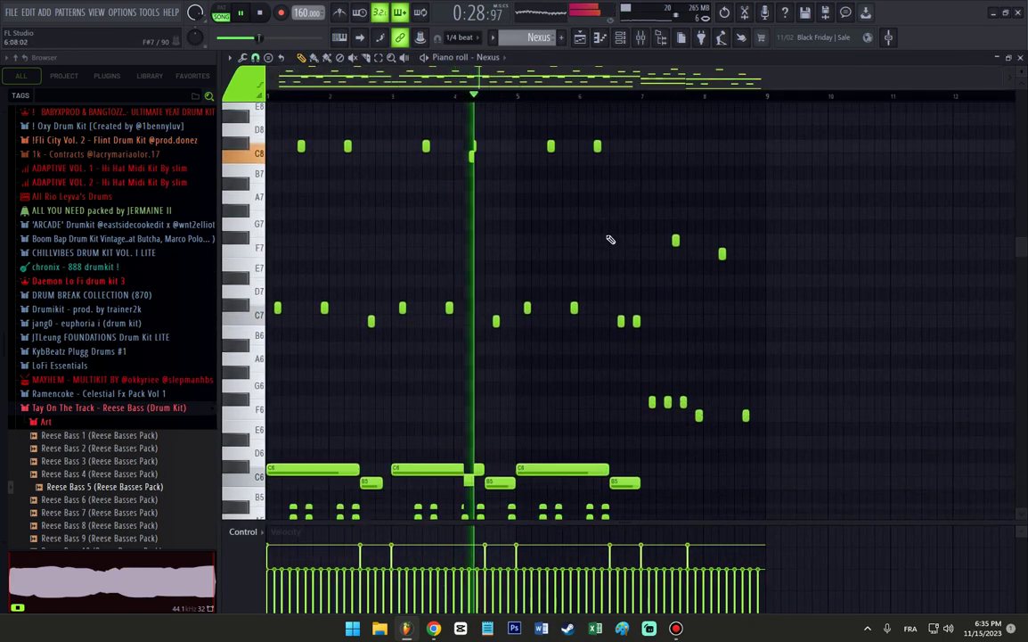
pyautogui.moveTo(639, 170); pyautogui.dragTo(39, 107)
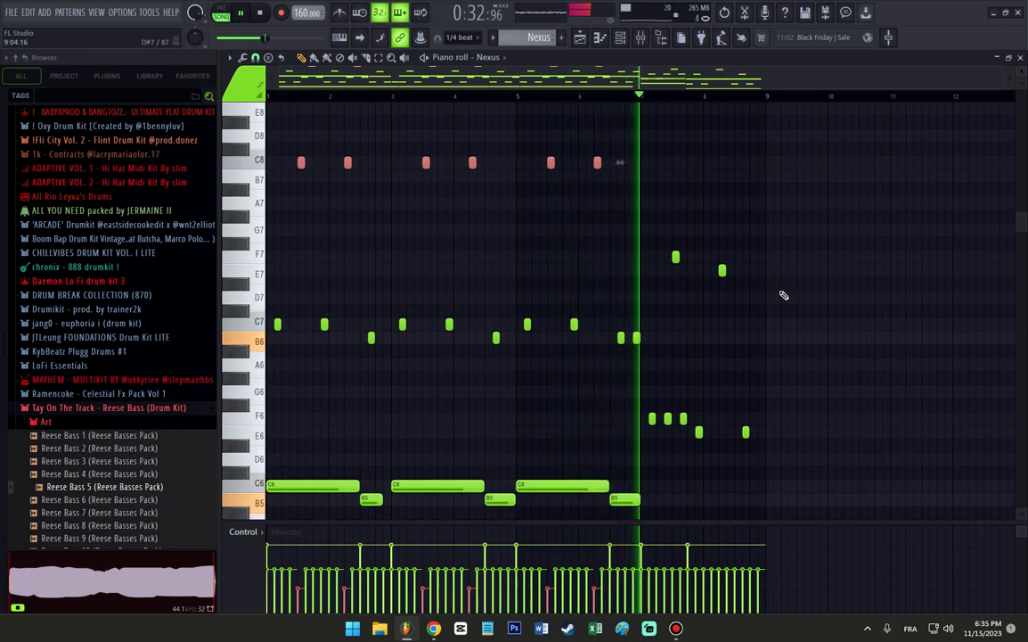
pyautogui.scroll(-4, 758, 285)
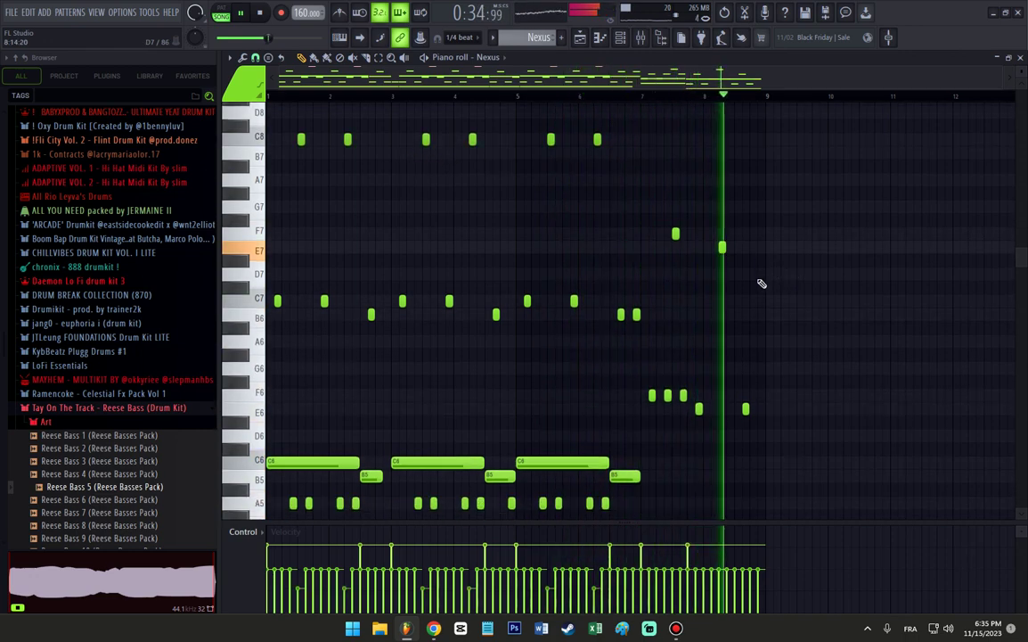
pyautogui.press('F5')
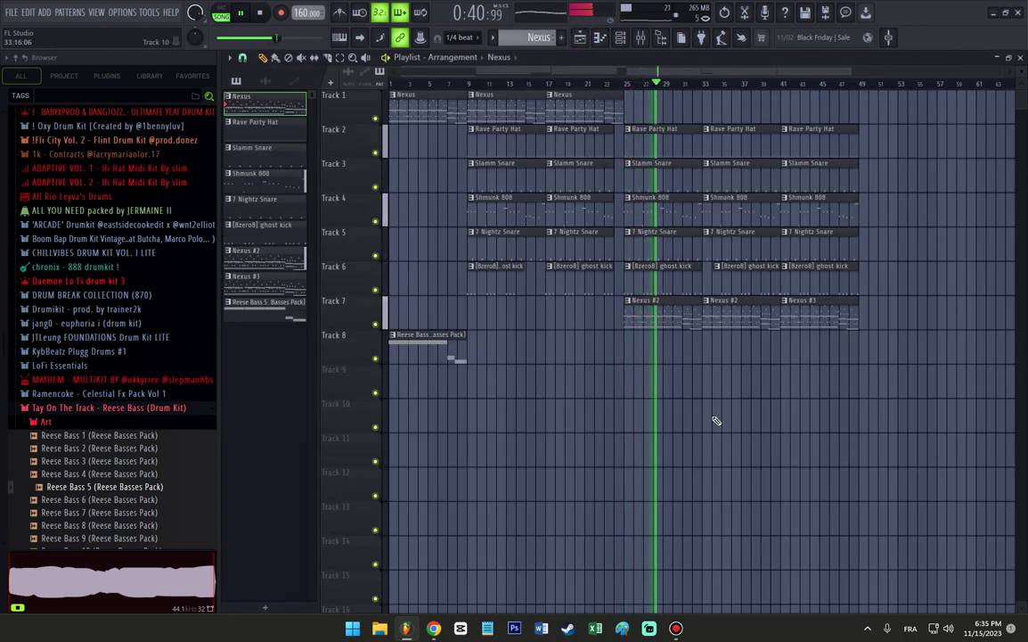
# Set the low band of the Nexus mixer track's EQ to 546 Hz and replay the arrangement from about bar 17.
pyautogui.click(641, 38)
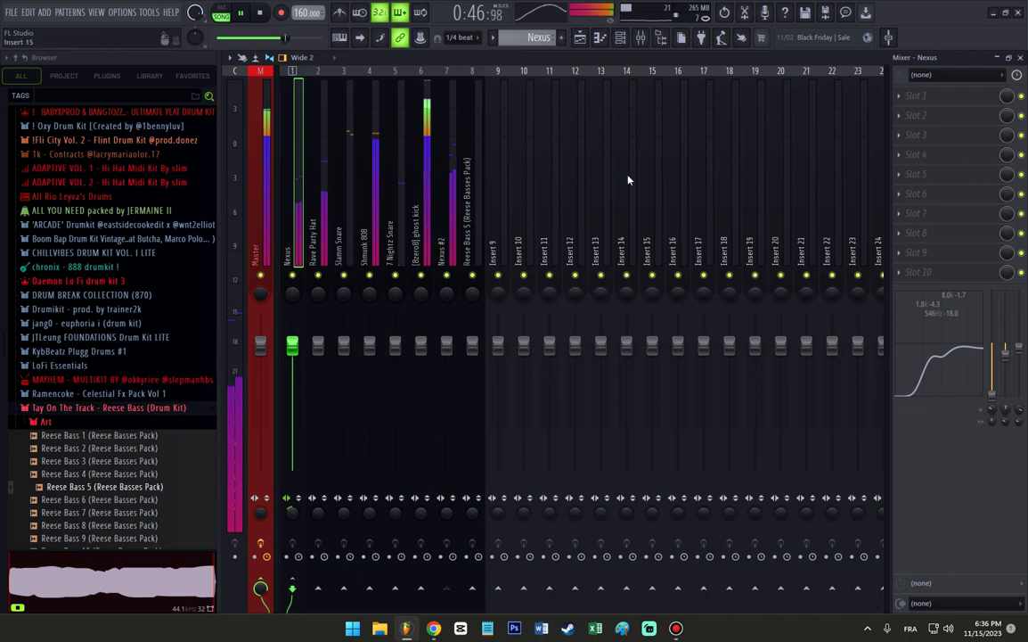
pyautogui.click(590, 39)
pyautogui.click(553, 85)
pyautogui.hotkey('alt', 'Tab')
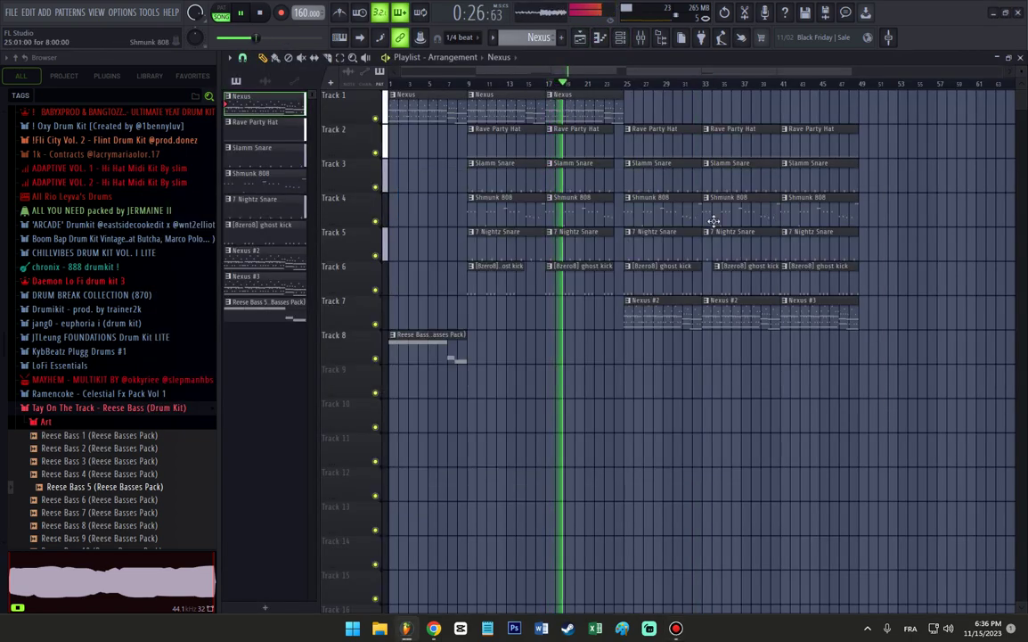
# Duplicate the whole arrangement so the copy starts at bar 49.
pyautogui.hotkey('ctrl', 'a')
pyautogui.hotkey('ctrl', 'b')
pyautogui.hotkey('ctrl', 'd')
pyautogui.scroll(2, 429, 222)
pyautogui.scroll(3, 428, 220)
# Collapse the Reese Bass kit in the browser and open the Risers folder of the 1k - Contracts kit.
pyautogui.click(105, 407)
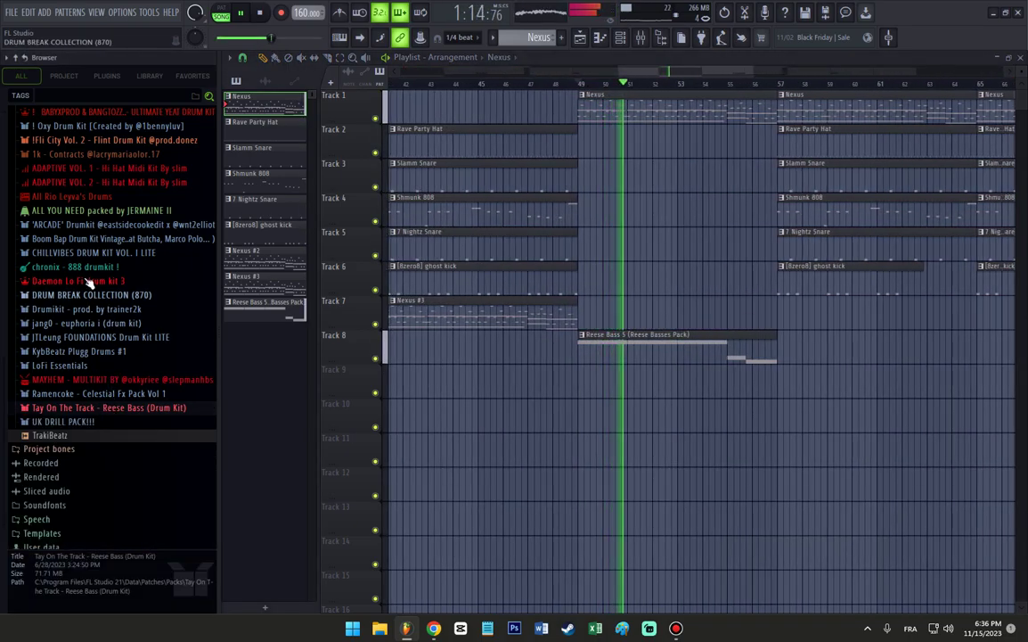
pyautogui.click(98, 154)
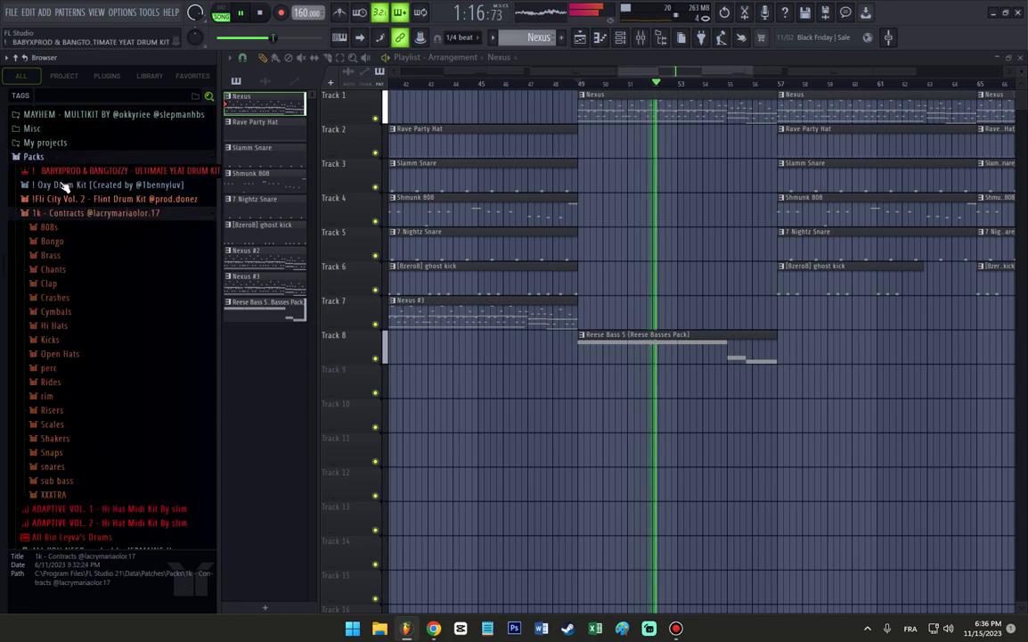
pyautogui.click(66, 425)
pyautogui.click(61, 411)
# Place the ! tranistion sample on Track 9 from about bar 48 so it peaks at bar 49, and play that passage.
pyautogui.moveTo(77, 168); pyautogui.dragTo(579, 386)
pyautogui.scroll(3, 579, 386)
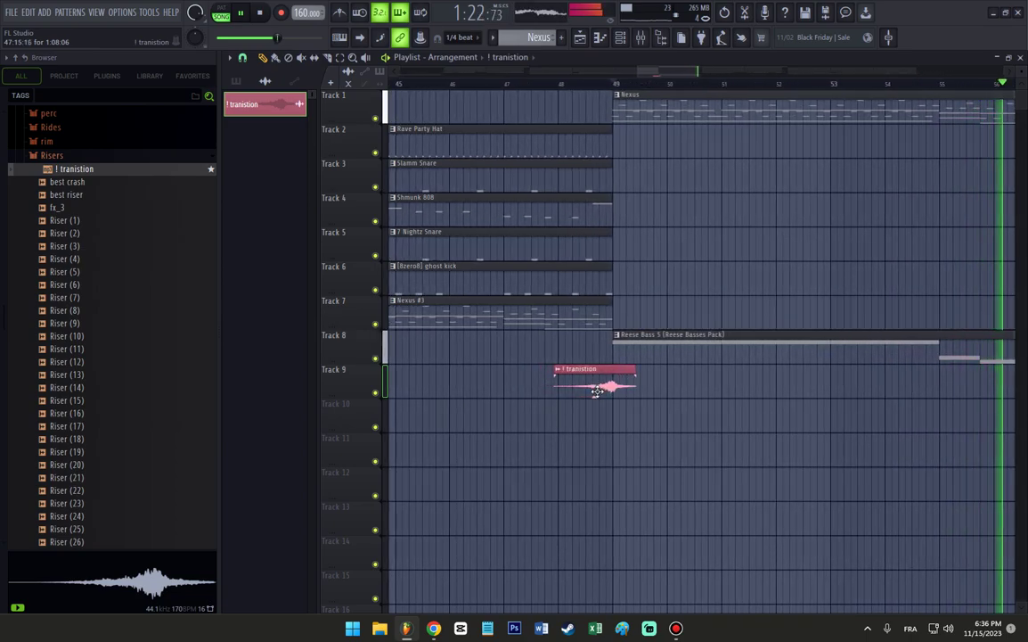
pyautogui.click(586, 86)
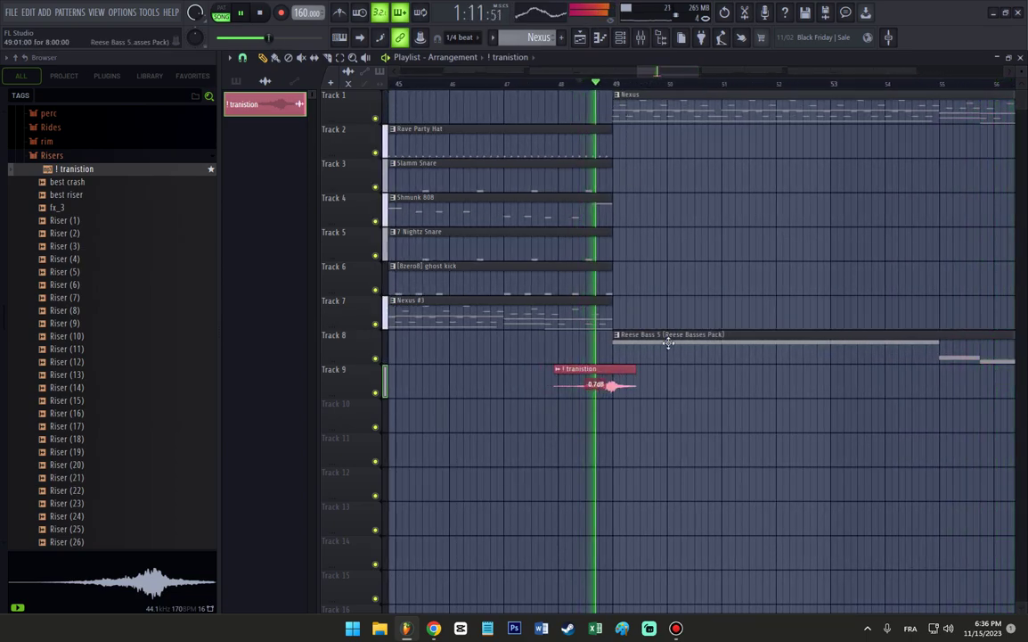
# Make the Shmunk 808 clip that ends at bar 49 unique and extend its closing 808 roll one beat past bar 49.
pyautogui.scroll(-3, 699, 294)
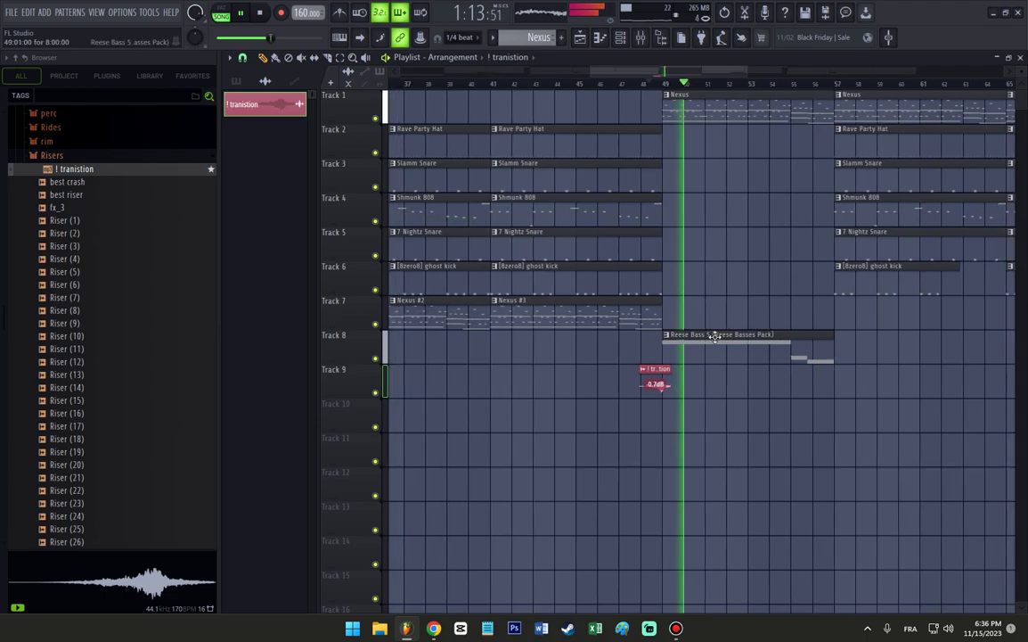
pyautogui.scroll(2, 691, 303)
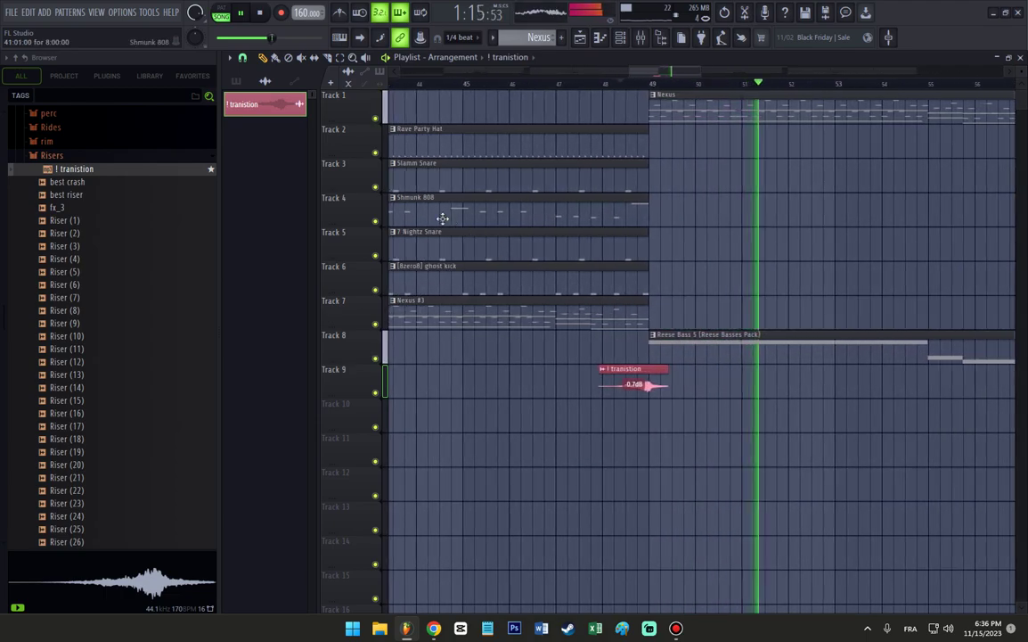
pyautogui.click(393, 198)
pyautogui.click(500, 277)
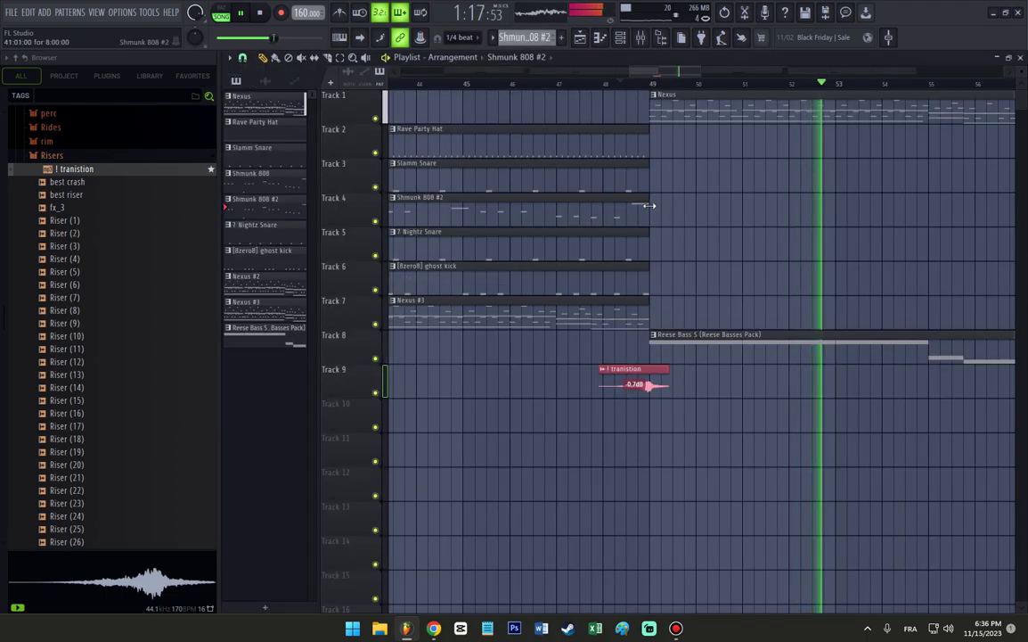
pyautogui.doubleClick(647, 212)
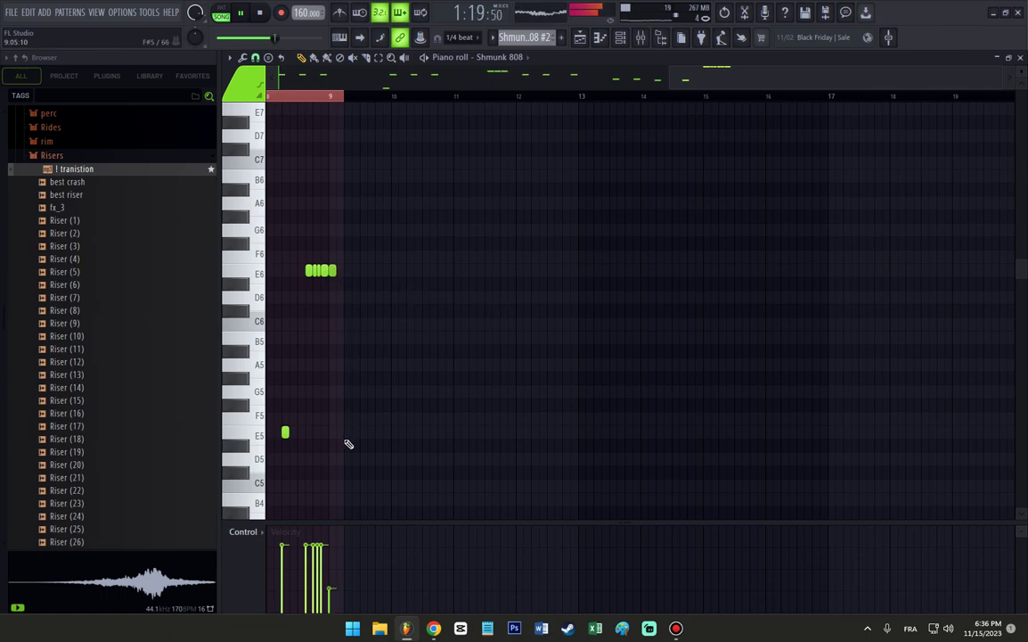
pyautogui.click(602, 37)
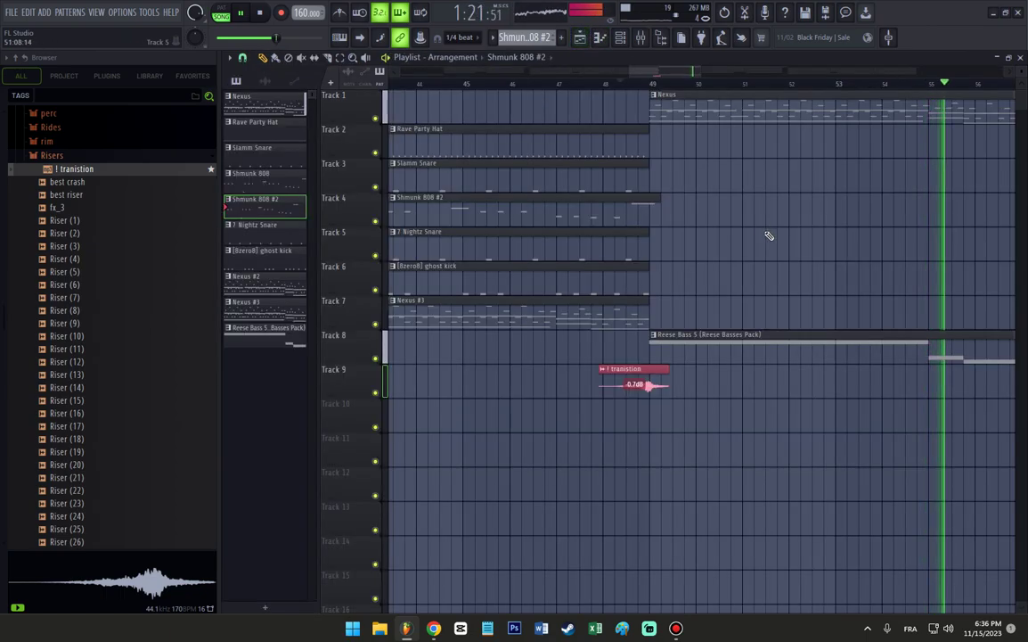
# Play through the duplicated second half of the arrangement to about bar 91 and review the full playlist layout.
pyautogui.scroll(-4, 790, 223)
pyautogui.scroll(3, 781, 334)
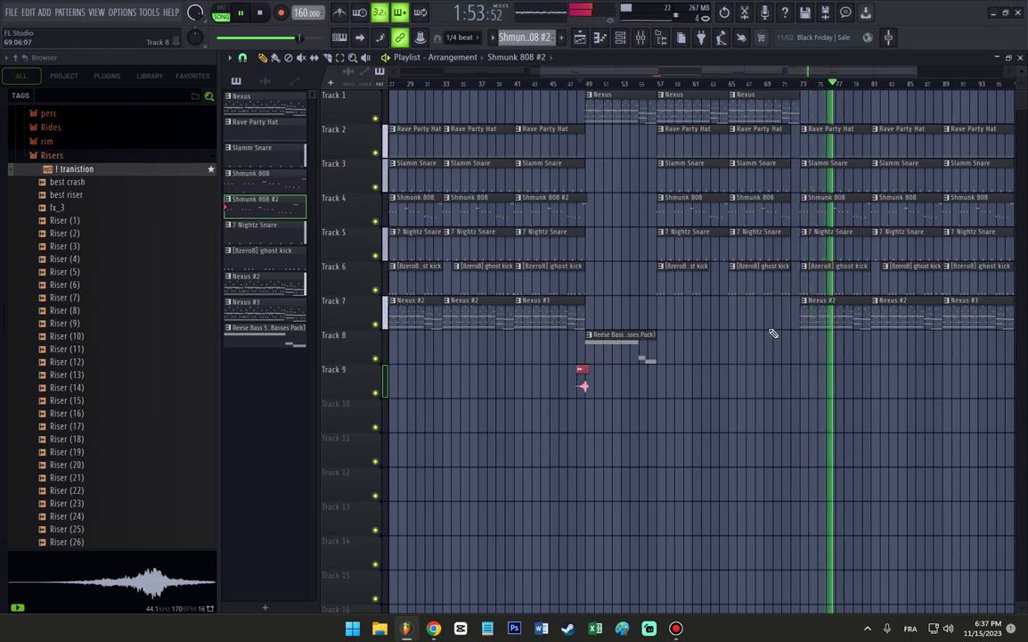
pyautogui.scroll(-2, 826, 319)
pyautogui.scroll(3, 960, 301)
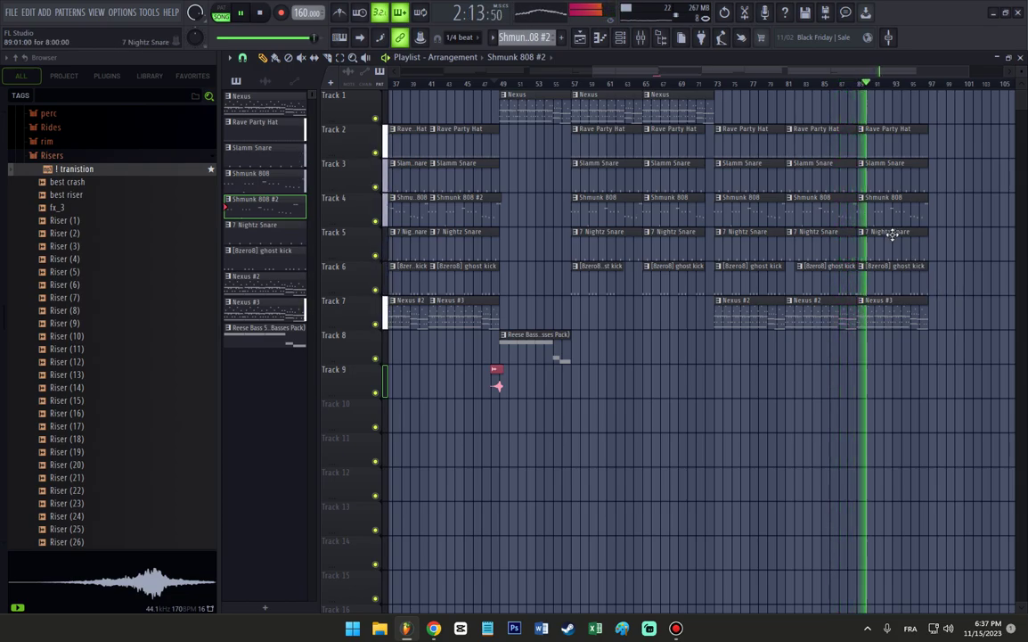
pyautogui.scroll(-3, 732, 84)
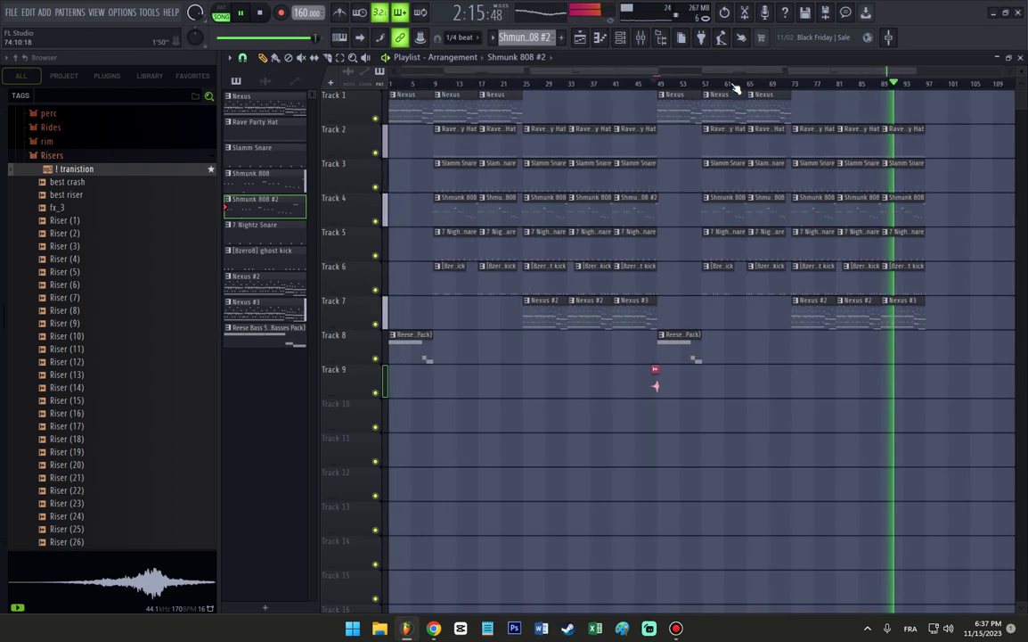